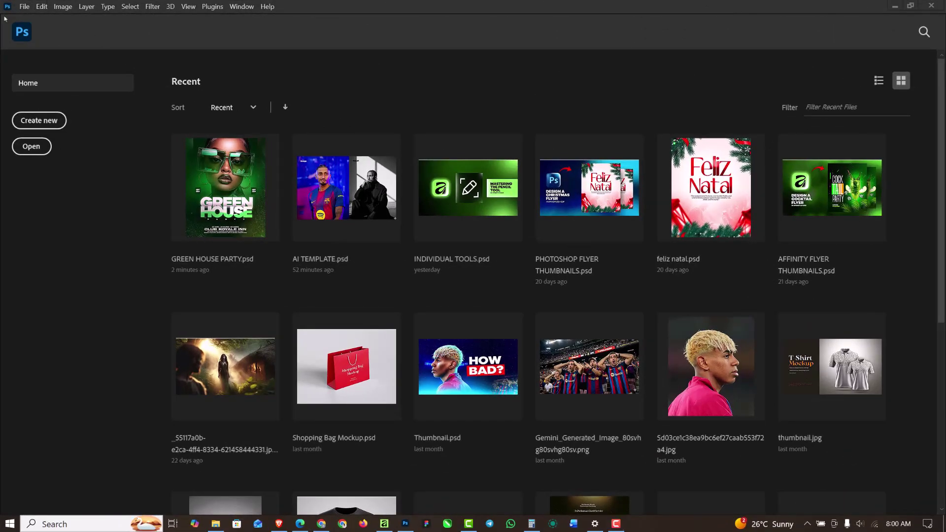
- Create a new document named CLUB FLYER, 4 x 5 inches in portrait orientation at 300 pixels per inch
click(24, 7)
click(36, 19)
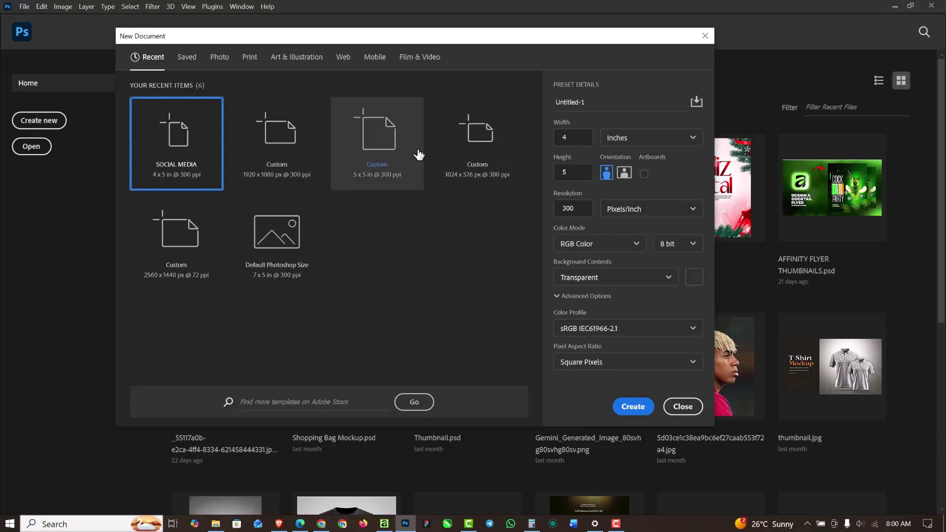
click(555, 140)
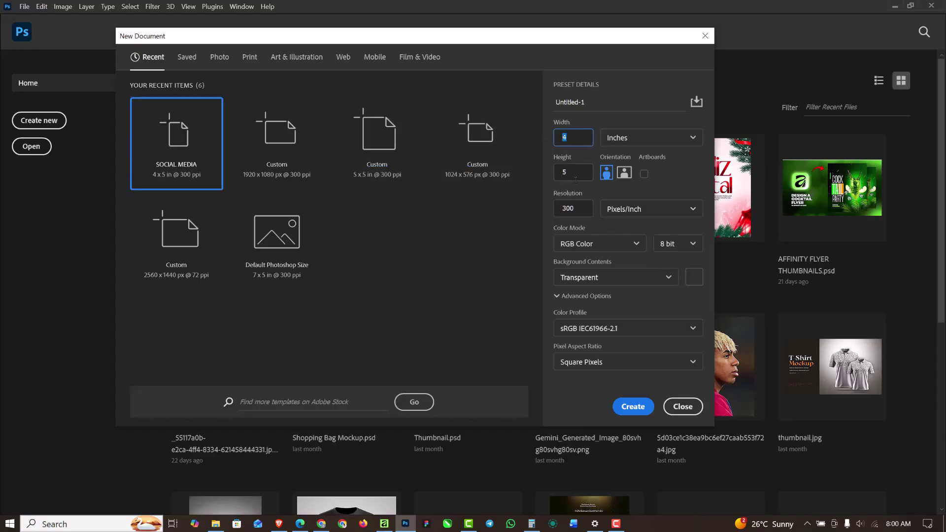
drag(586, 108, 551, 105)
text(c)
click(572, 211)
click(642, 409)
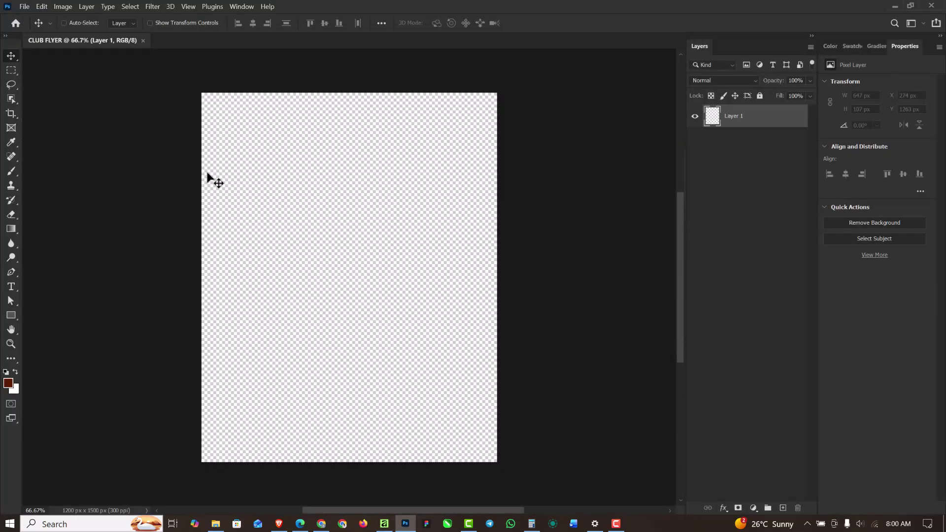
- Place the portrait of the woman in green sunglasses from the GREEN HOUSE folder onto the flyer canvas
key(ctrl+0)
scroll(243, 173, down, 1)
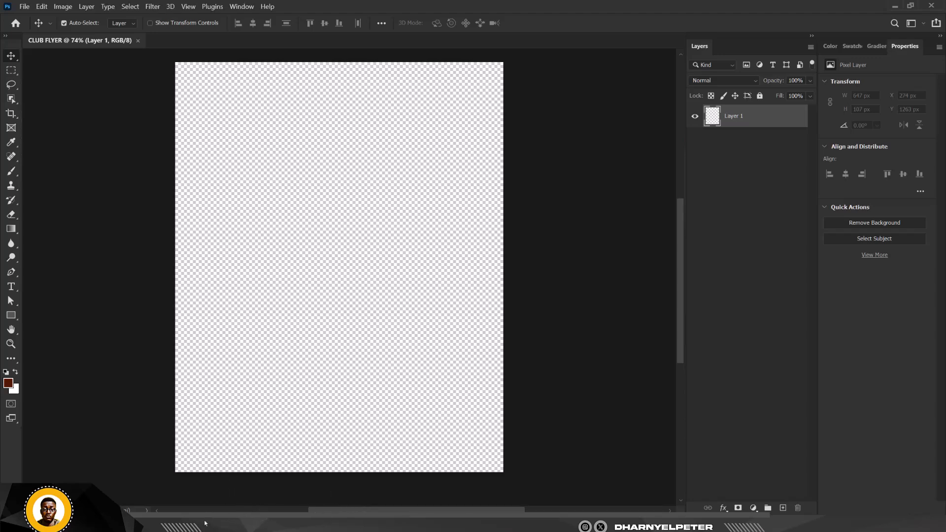
click(214, 527)
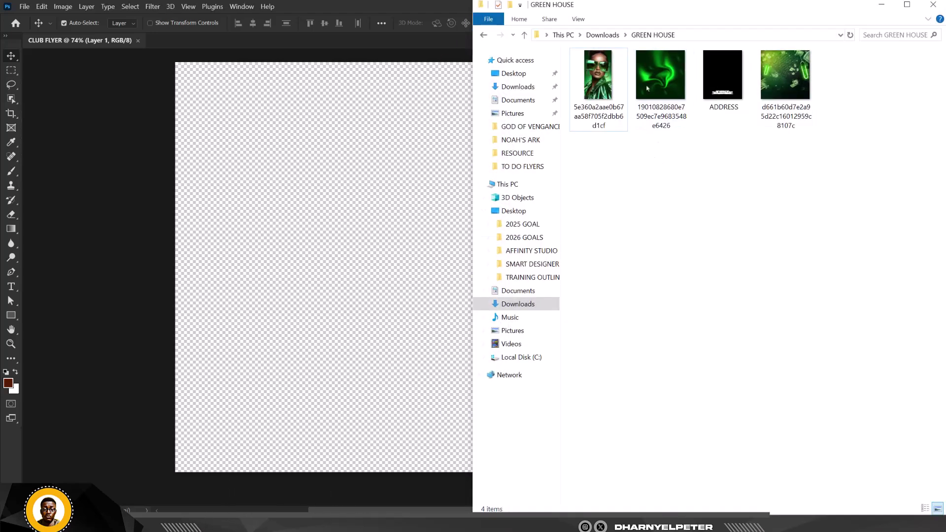
drag(599, 78, 379, 268)
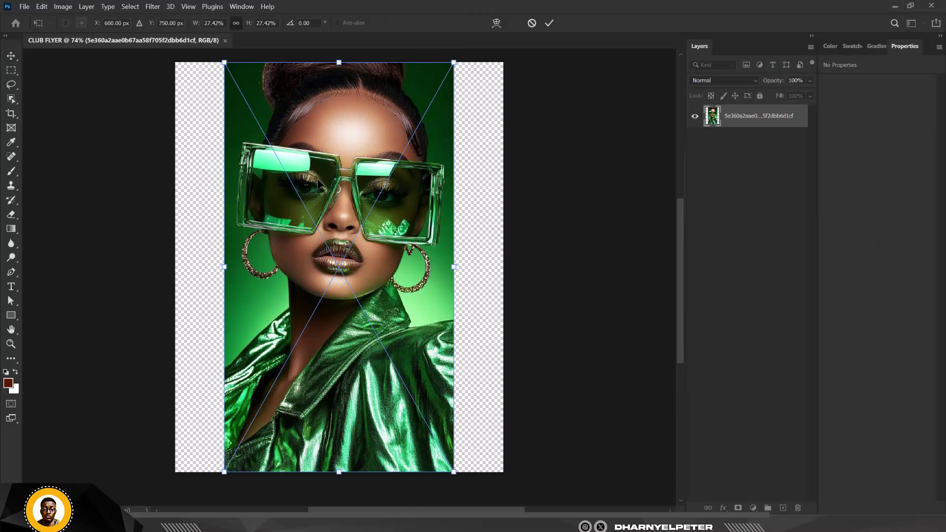
key(Return)
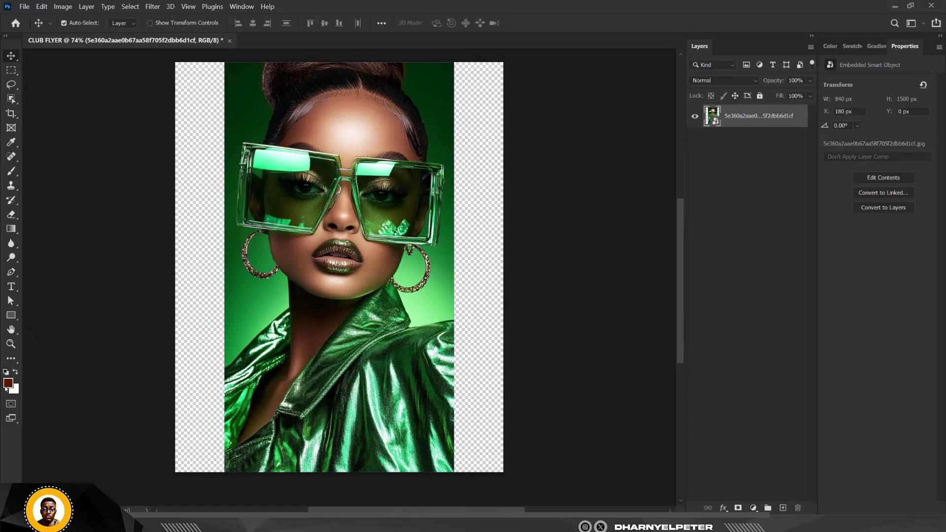
- Sample the portrait's dark green backdrop as the foreground colour and darken it to near-black green 000e02
click(8, 383)
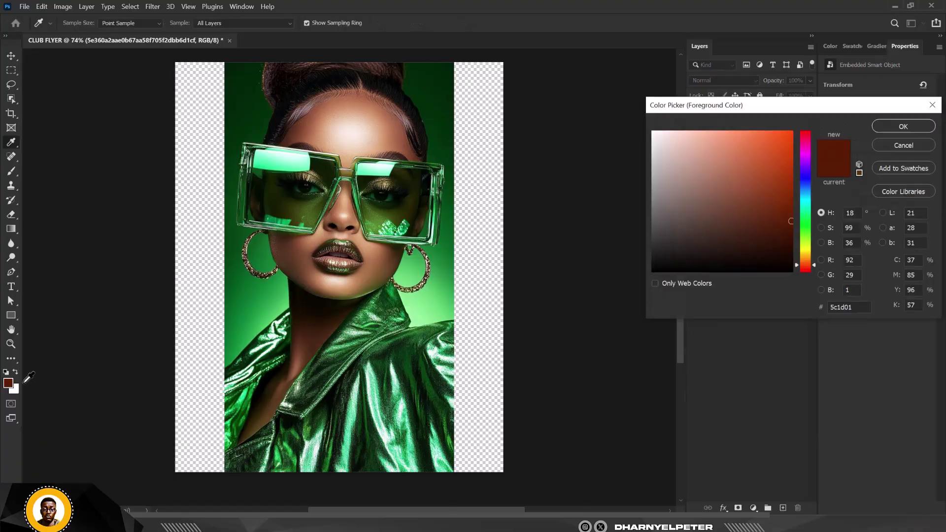
click(240, 87)
drag(784, 254, 794, 265)
click(919, 126)
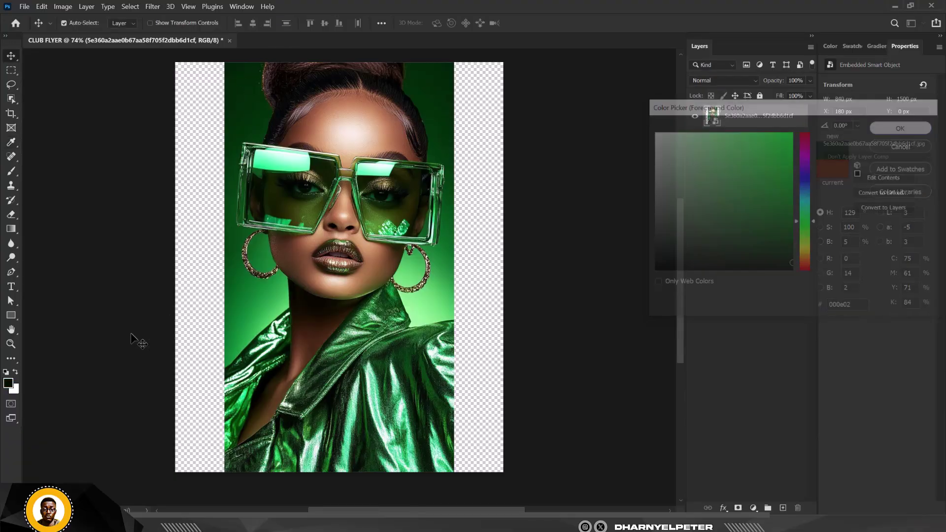
- Sample the light green backdrop beside the woman's neck as the background colour and make it brighter and more vivid
click(15, 389)
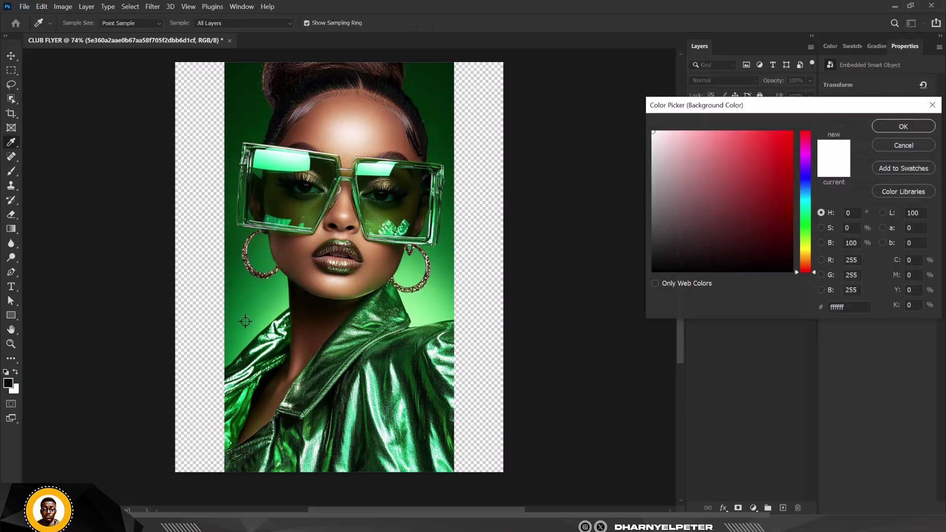
click(276, 305)
drag(786, 174, 790, 121)
click(905, 129)
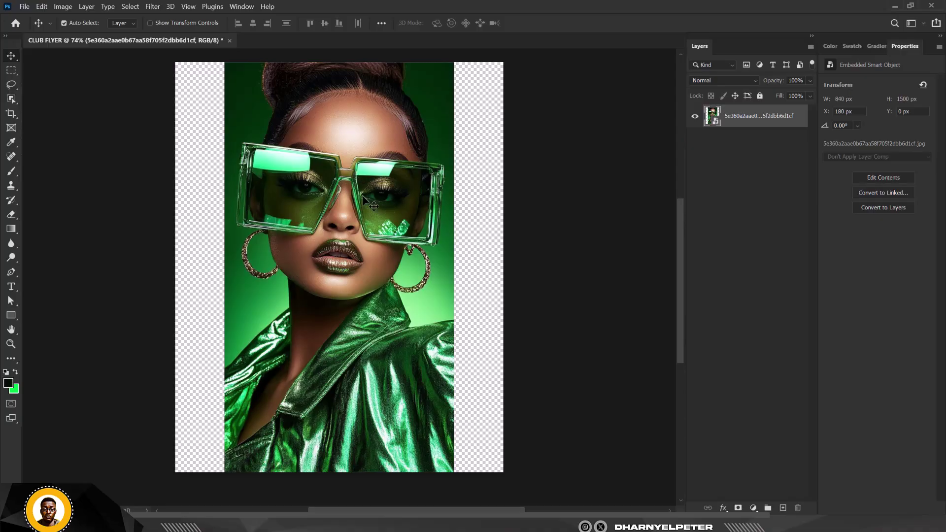
- Enlarge the portrait from its centre to about 49.32% so it fills the whole canvas
key(ctrl+t)
scroll(373, 179, down, 1)
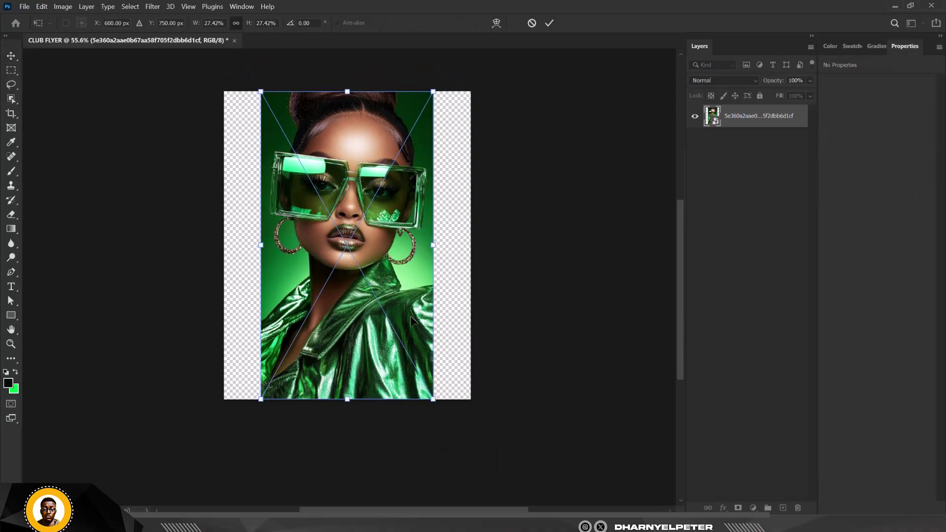
drag(433, 399, 537, 501)
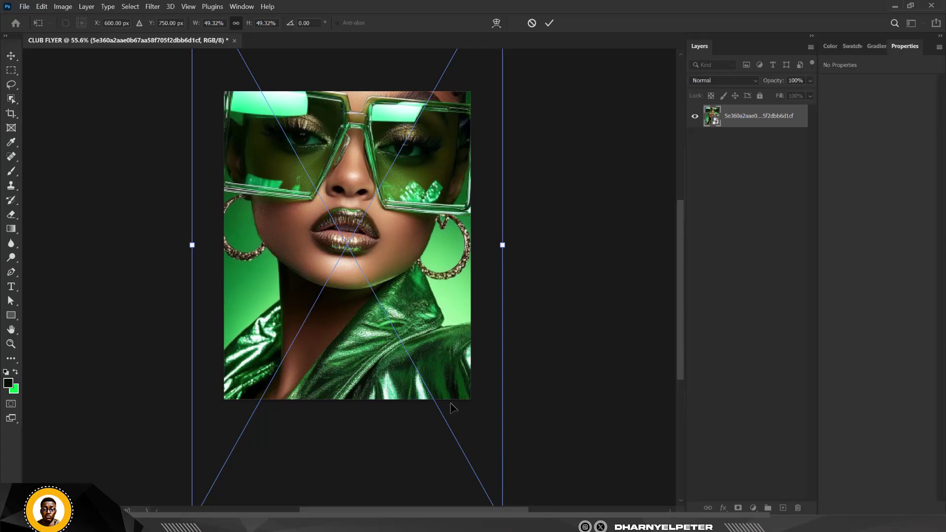
key(Return)
- Duplicate the portrait layer and scale the copy down from its centre to about 31.82%
key(ctrl+j)
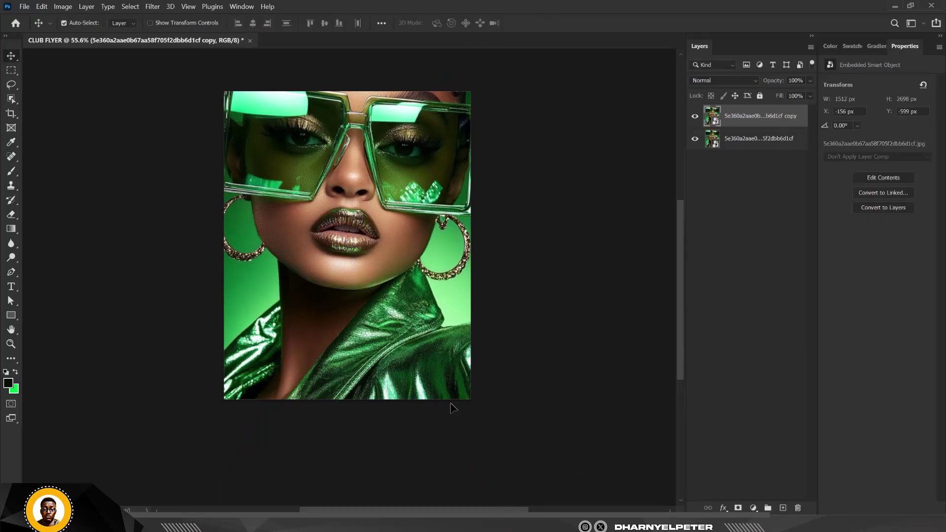
key(ctrl+t)
key(ctrl+0)
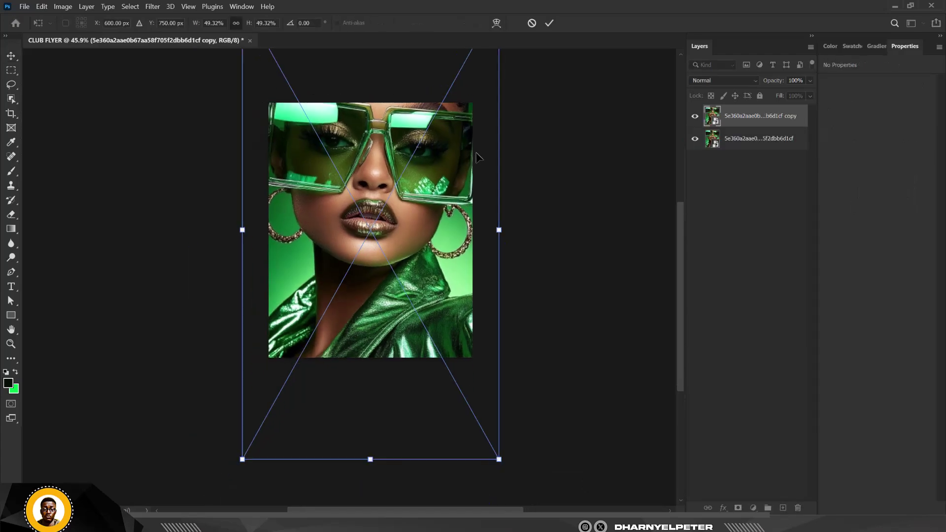
drag(494, 397, 444, 339)
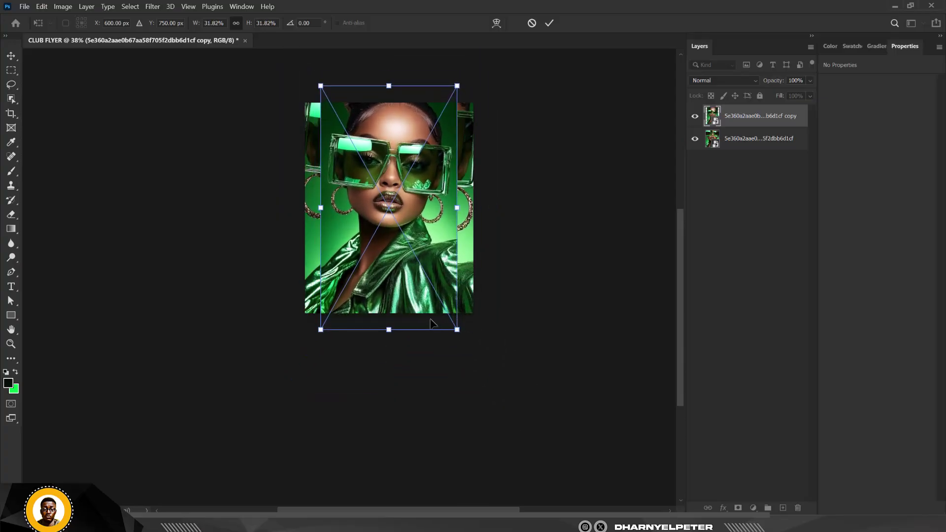
key(Return)
scroll(303, 186, up, 6)
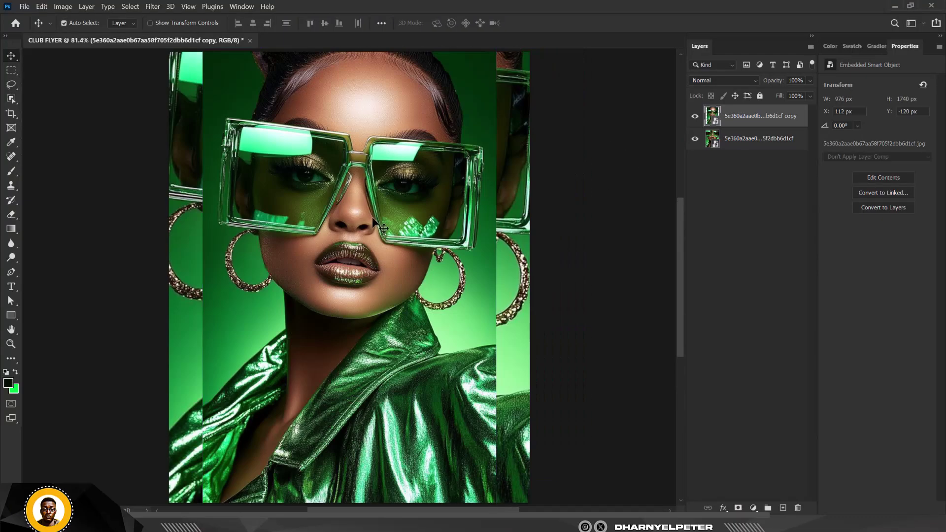
- Apply a Gaussian Blur with an 18-pixel radius to the lower, full-size portrait layer while the copy above is hidden
click(696, 116)
click(715, 139)
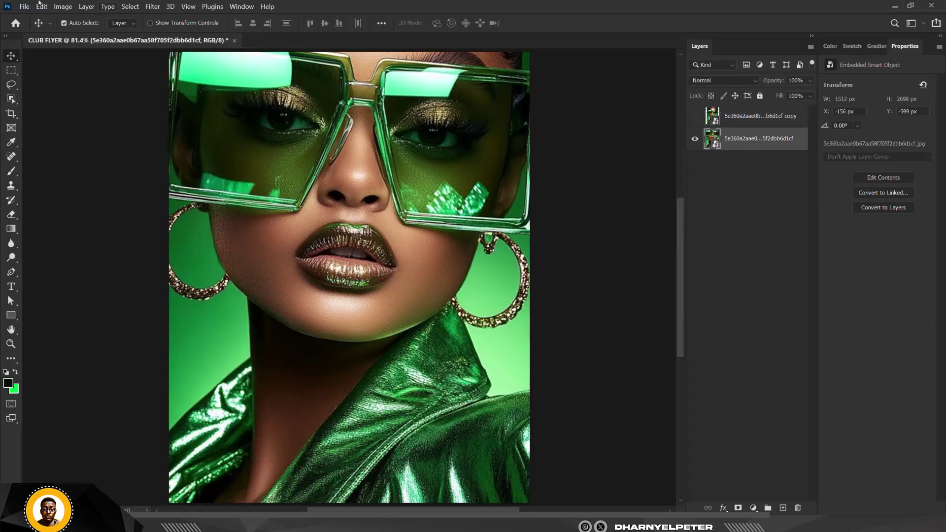
click(152, 6)
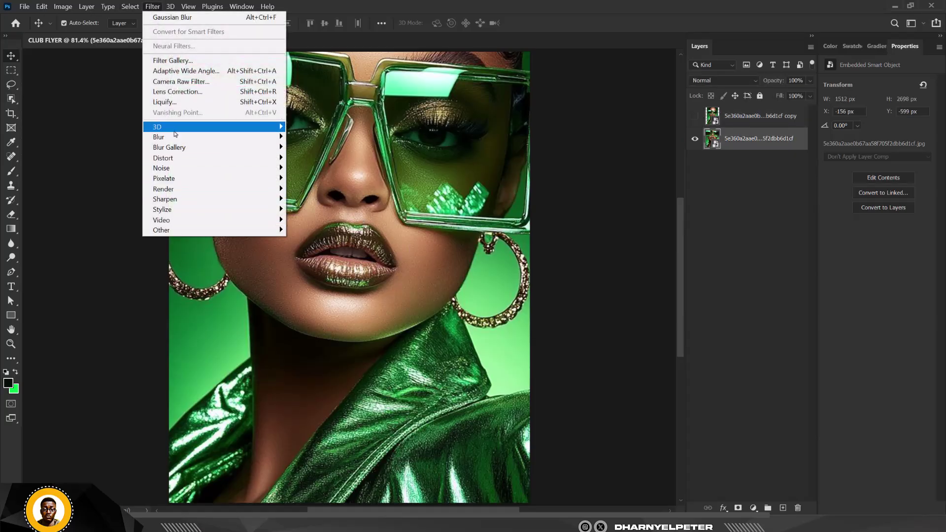
mouse_move(167, 140)
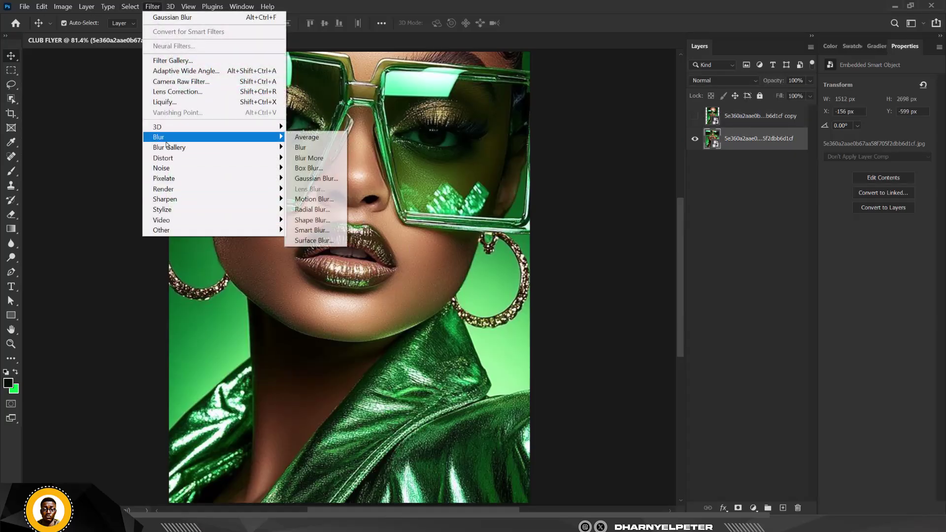
click(312, 179)
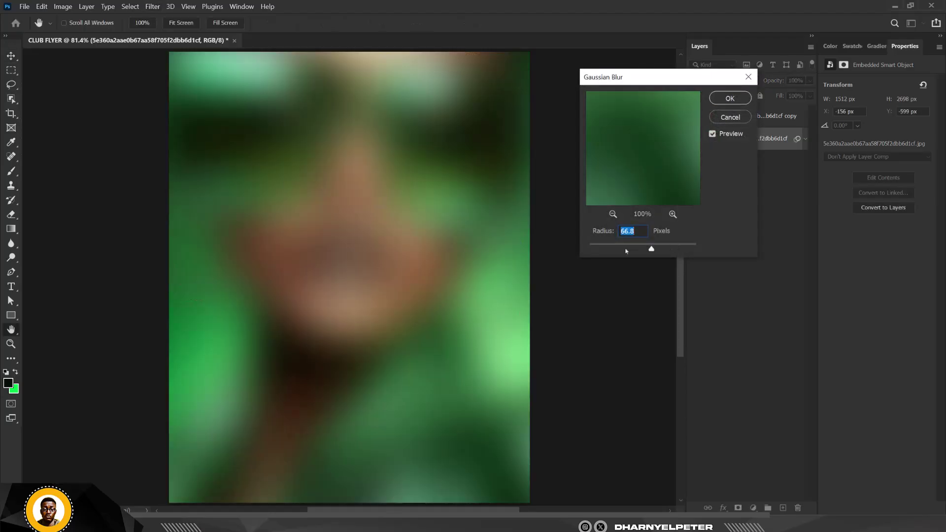
drag(629, 247, 636, 248)
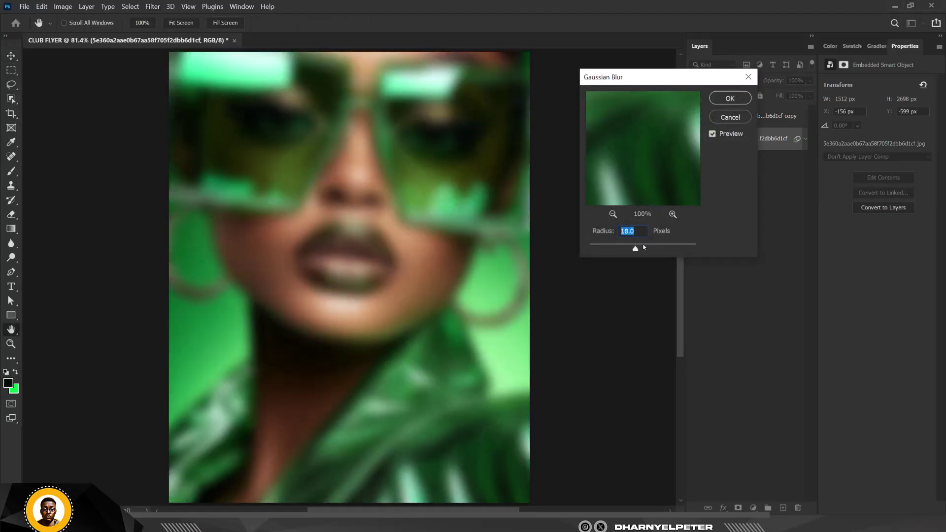
click(730, 99)
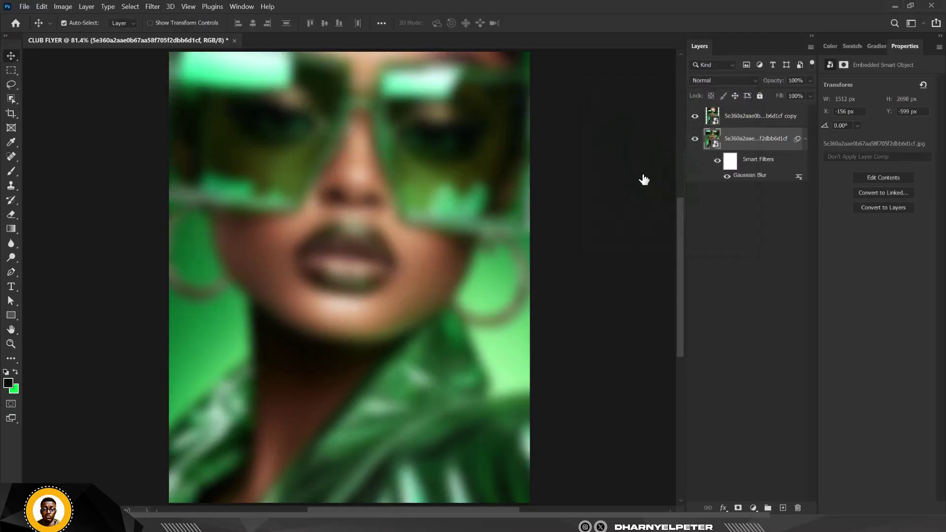
- Place the green swirl image from the GREEN HOUSE folder as the top layer and move it down to Y 420 px
scroll(404, 193, down, 2)
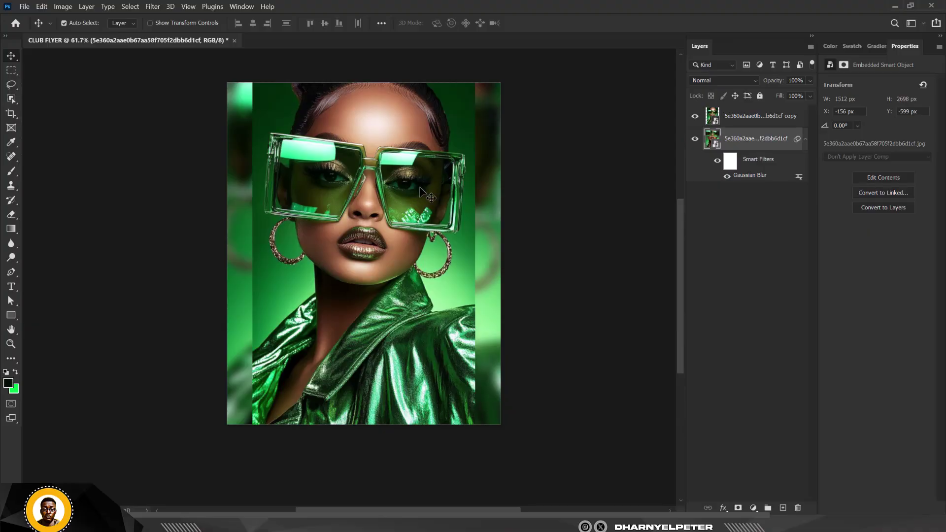
scroll(416, 193, up, 1)
scroll(417, 193, up, 2)
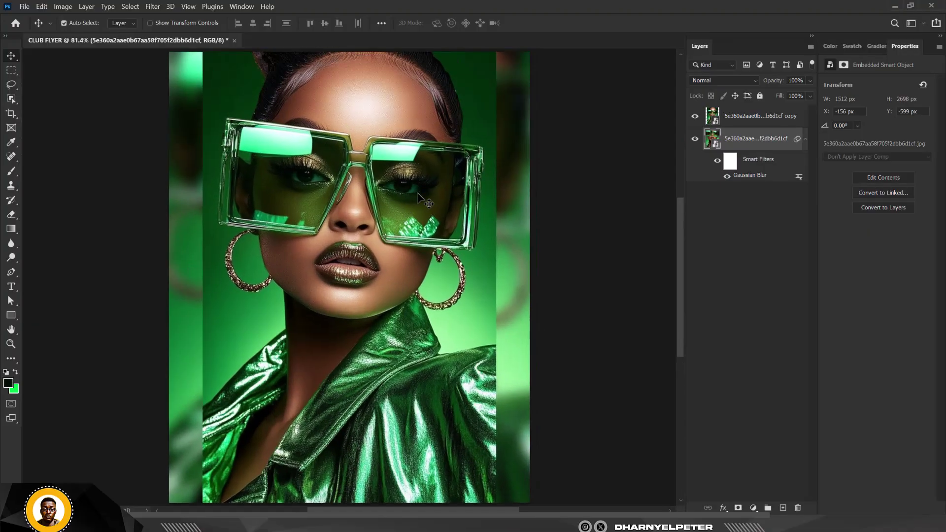
scroll(350, 126, down, 1)
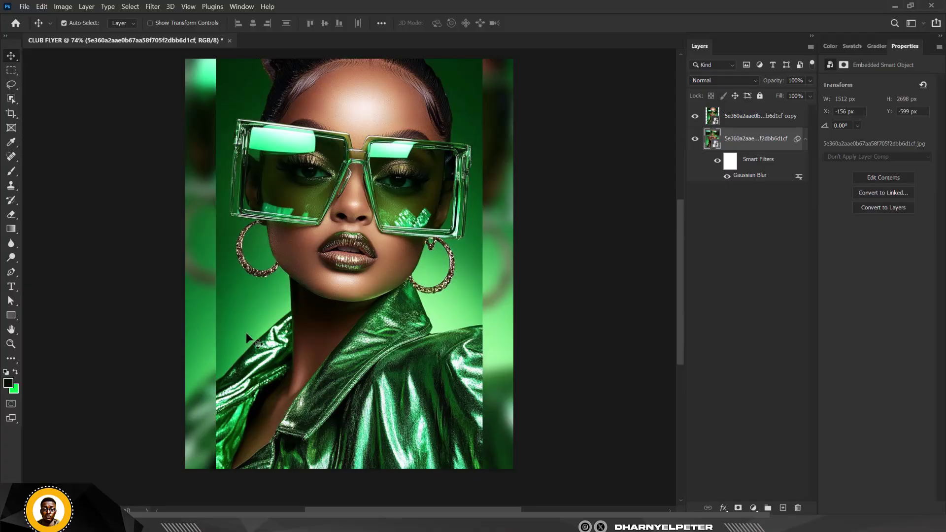
click(216, 526)
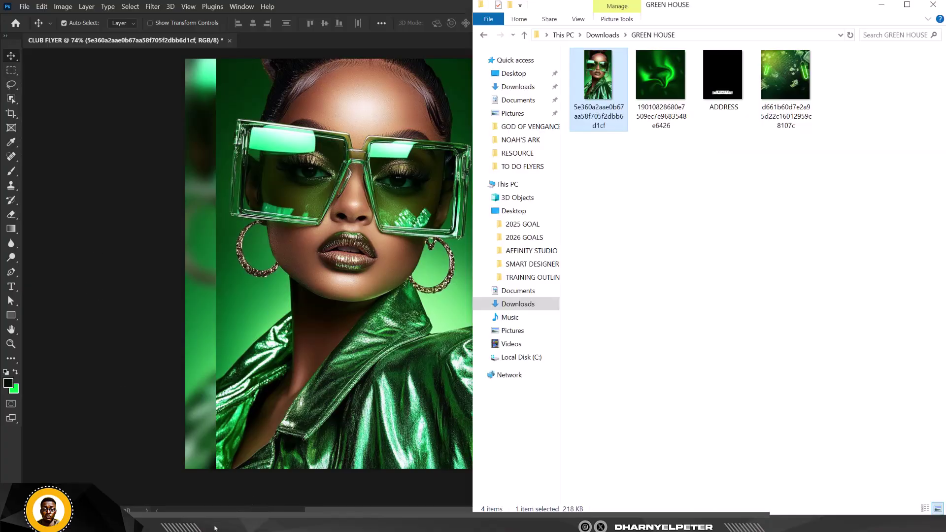
click(657, 79)
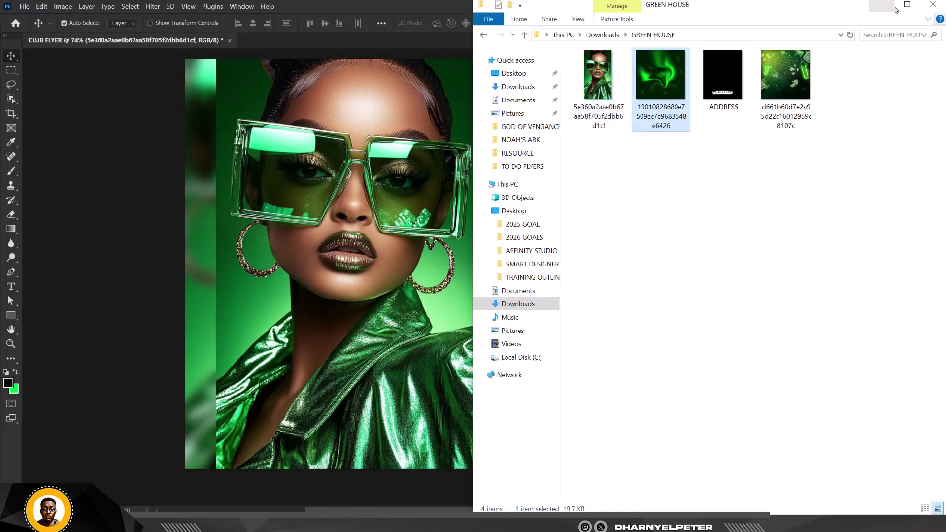
click(907, 5)
drag(196, 73, 402, 212)
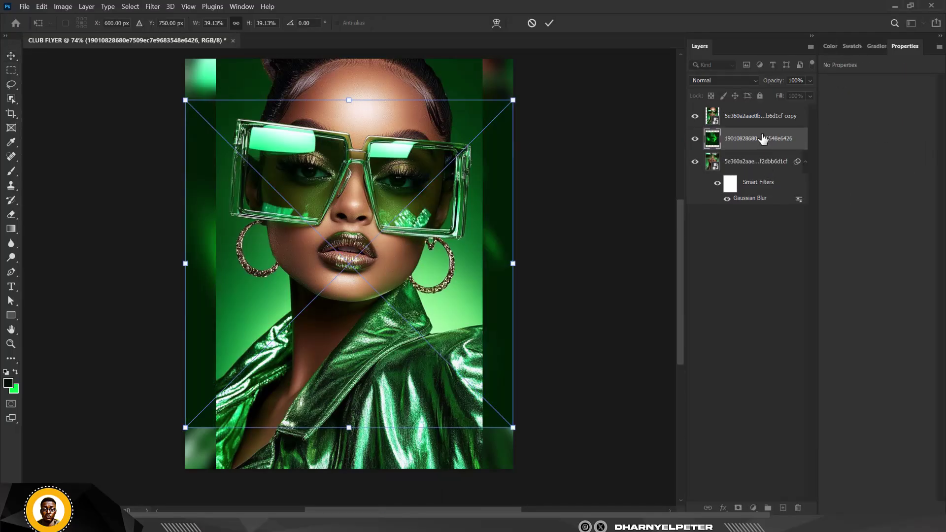
key(Return)
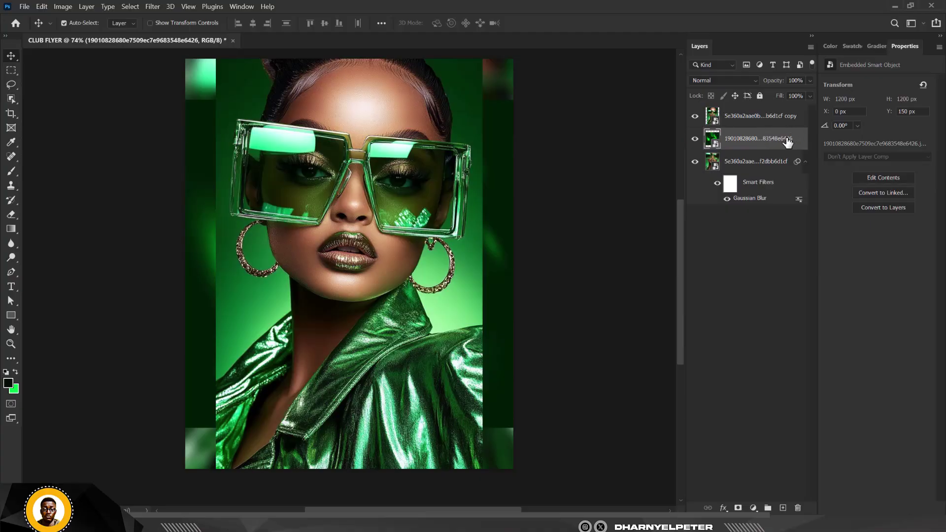
drag(788, 142, 783, 112)
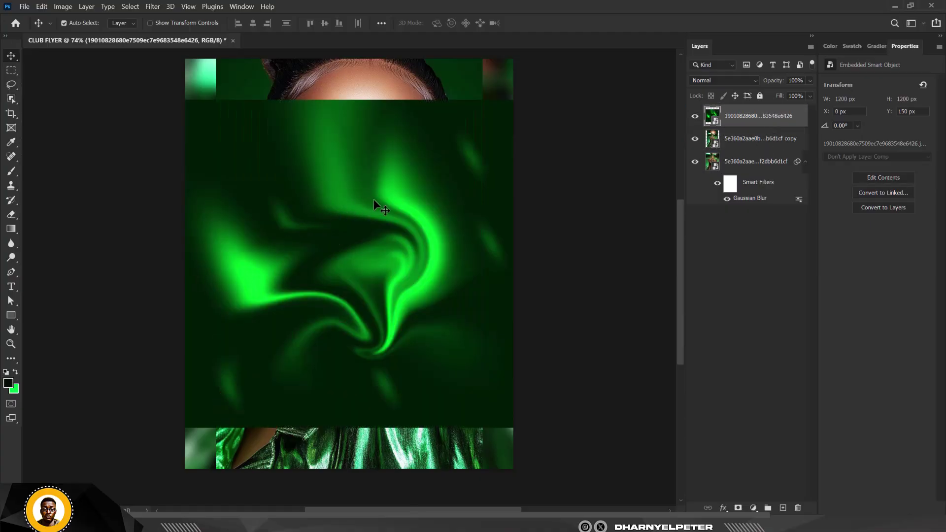
drag(374, 199, 377, 274)
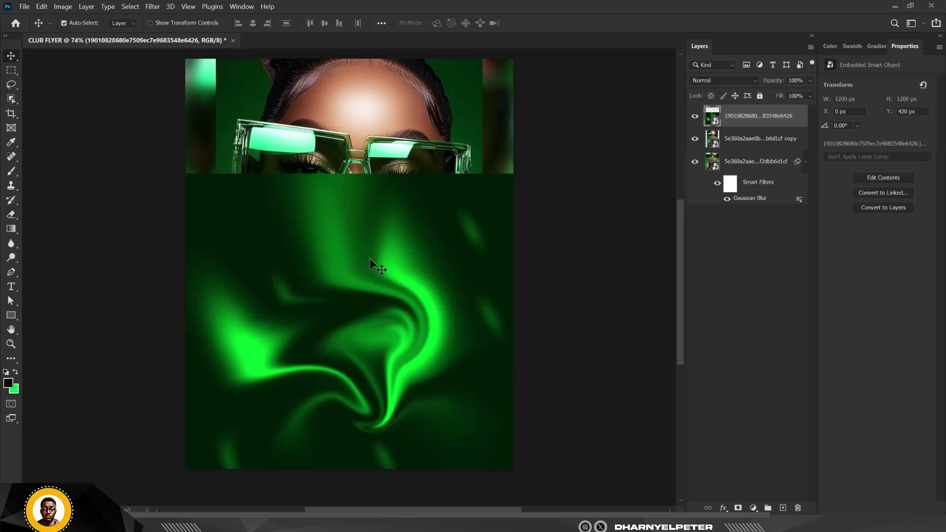
- Add a layer mask to the green swirl layer and activate the regular Brush tool with default colours
click(738, 508)
key(d)
key(b)
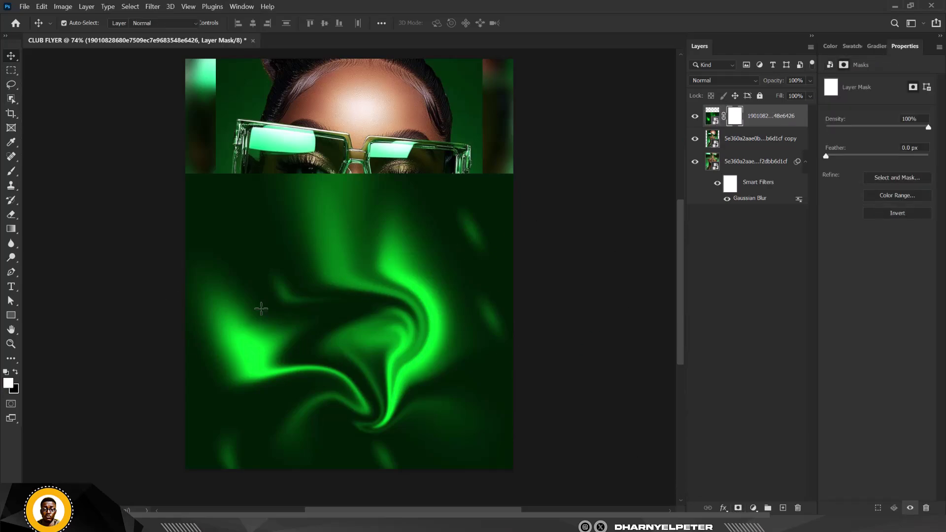
key(b)
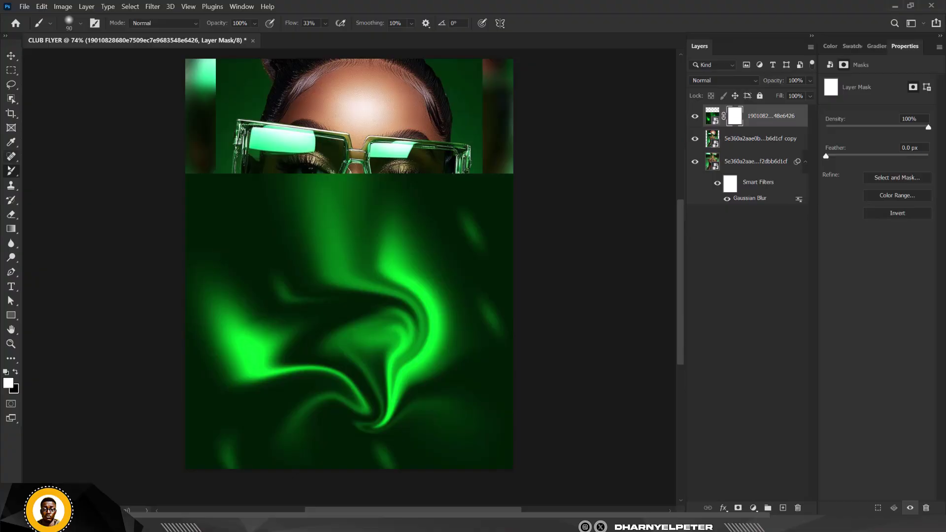
right_click(11, 171)
click(42, 170)
- Paint black on the green swirl layer's mask with an 800-pixel brush, raising flow to 100%, to uncover the face down to the neck
key(bracketright)
key(bracketright)
key(bracketright)
key(bracketright)
key(bracketright)
key(bracketright)
key(bracketright)
key(bracketright)
key(bracketright)
key(bracketright)
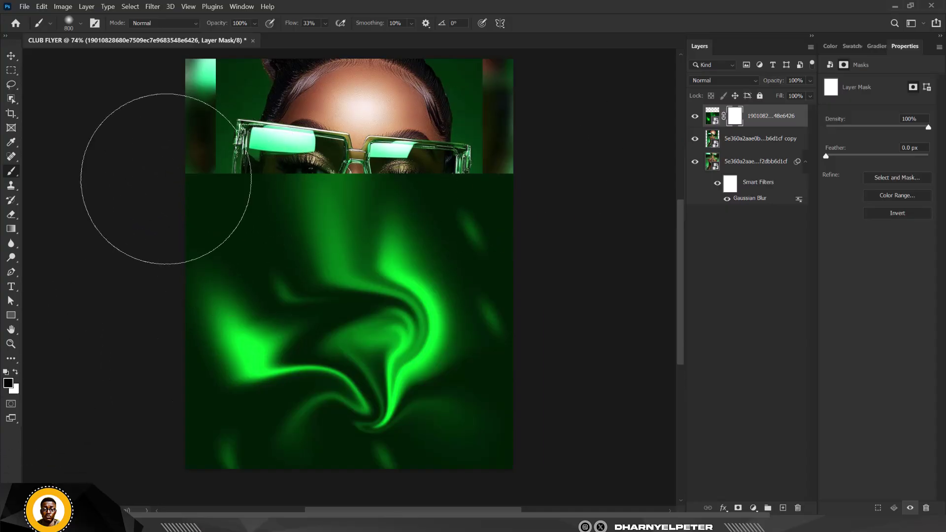
mouse_move(165, 190)
mouse_down()
mouse_move(348, 180)
mouse_move(533, 137)
mouse_move(494, 152)
mouse_up()
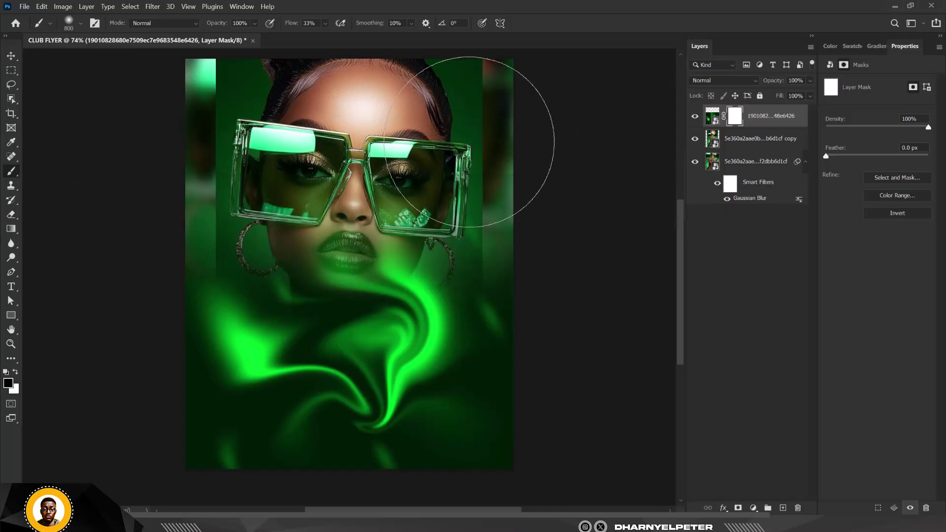
click(325, 24)
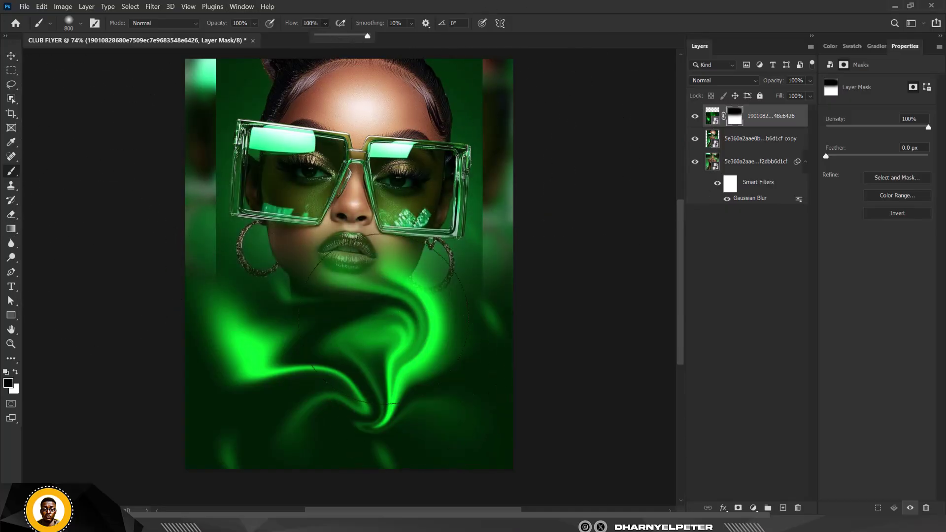
drag(201, 222, 545, 216)
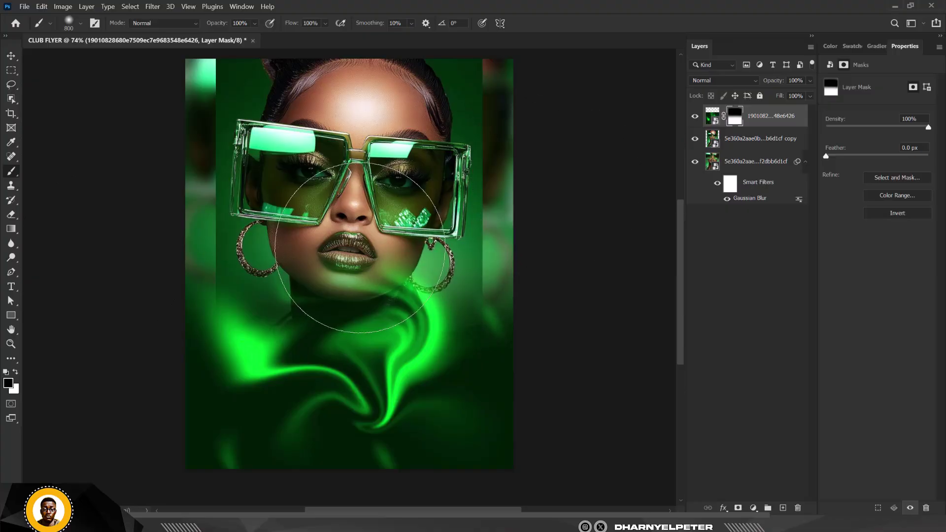
- With the masked swirl lowered to Y 498 px, rotate a duplicate of it 80.11° and place it at X 136.49 px, Y 750 px
key(v)
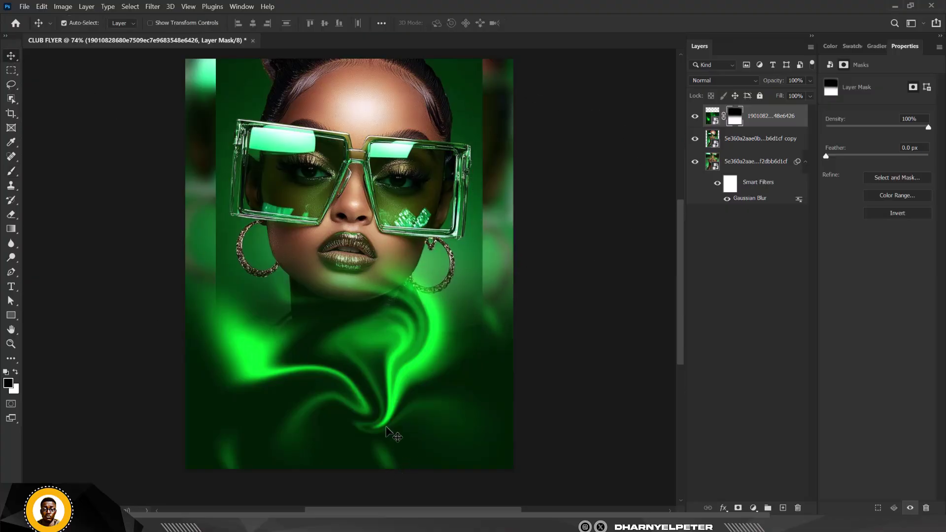
mouse_move(408, 395)
mouse_down()
mouse_move(400, 430)
mouse_move(402, 413)
mouse_move(441, 405)
mouse_up()
key(ctrl+t)
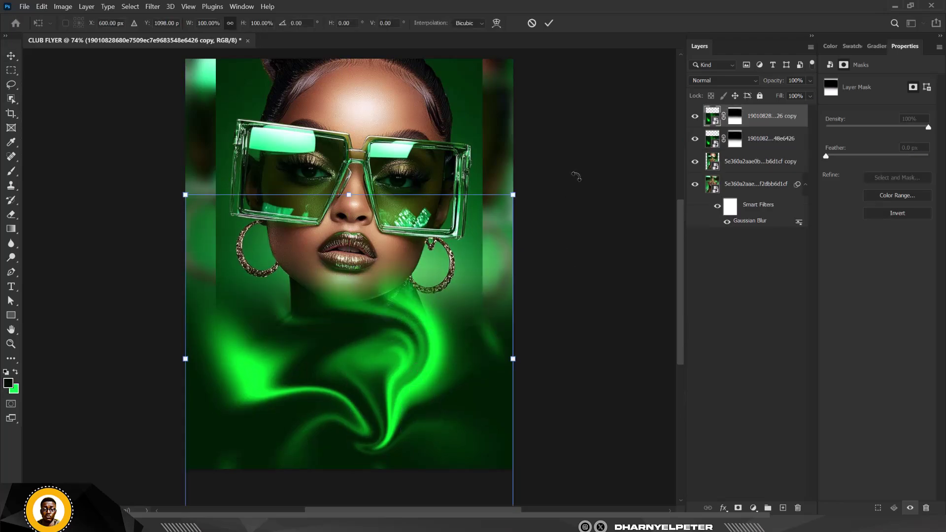
drag(580, 174, 538, 486)
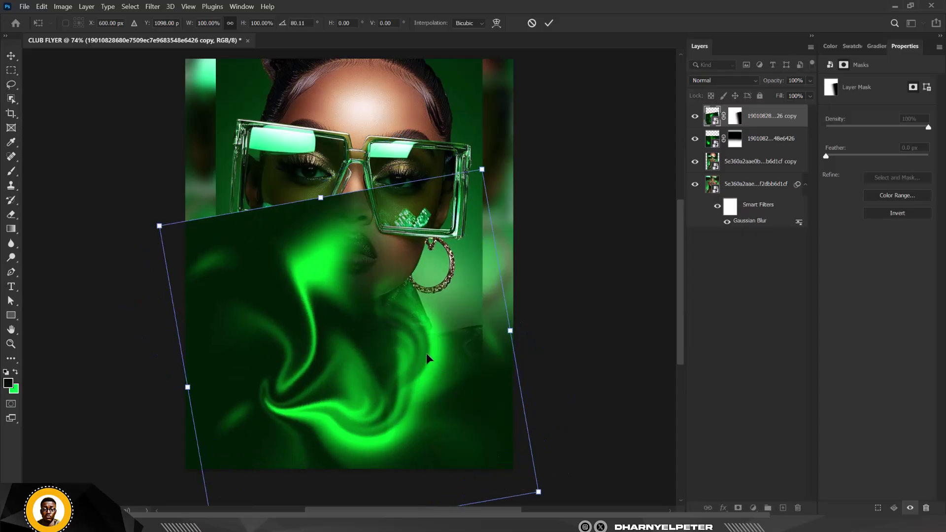
drag(434, 363, 302, 264)
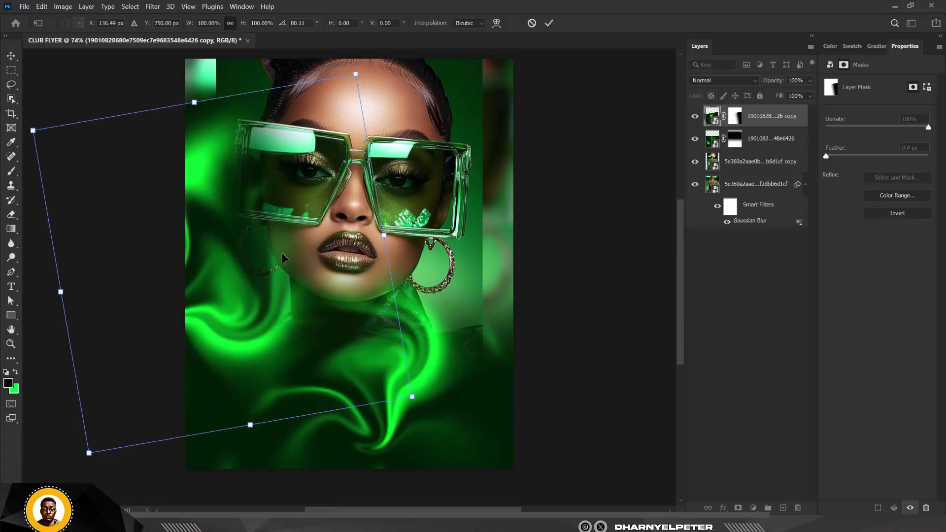
key(Return)
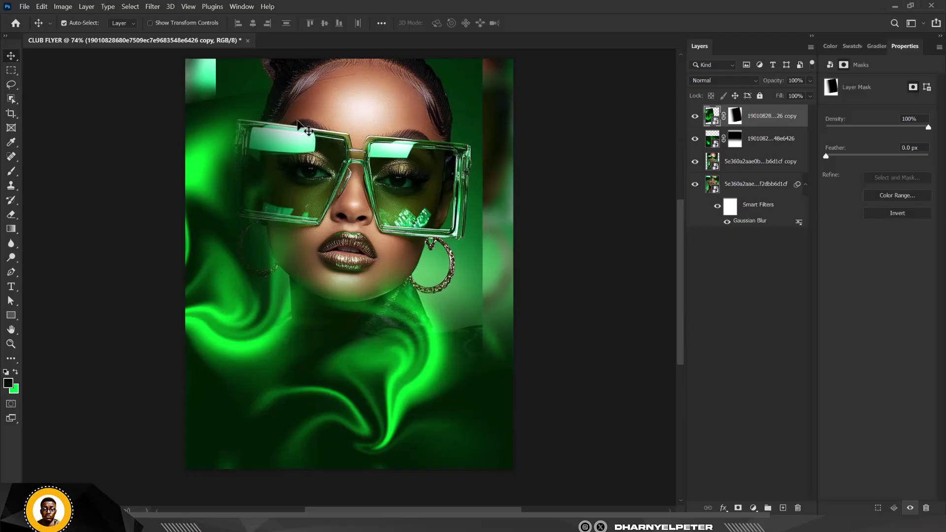
- Paint black on the rotated swirl copy's mask to fade its upper edge off the glasses and the flyer's upper left corner
click(736, 120)
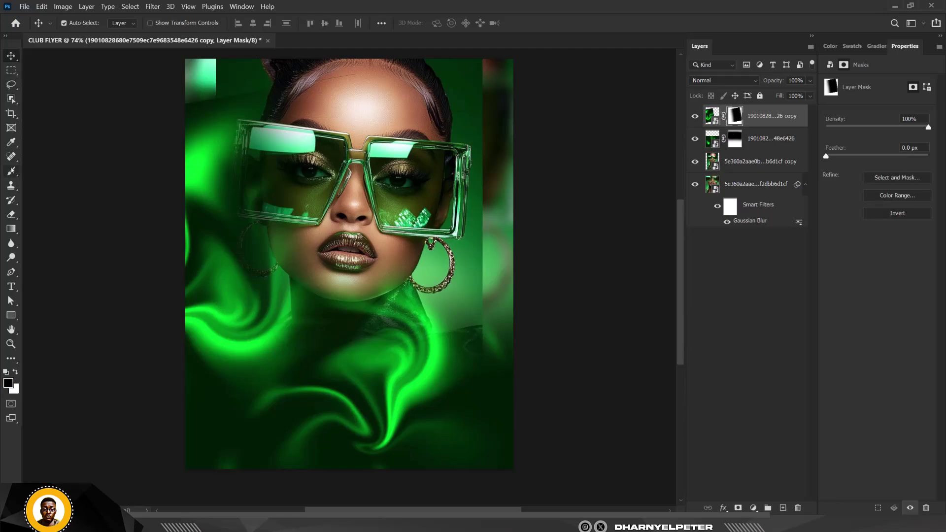
key(b)
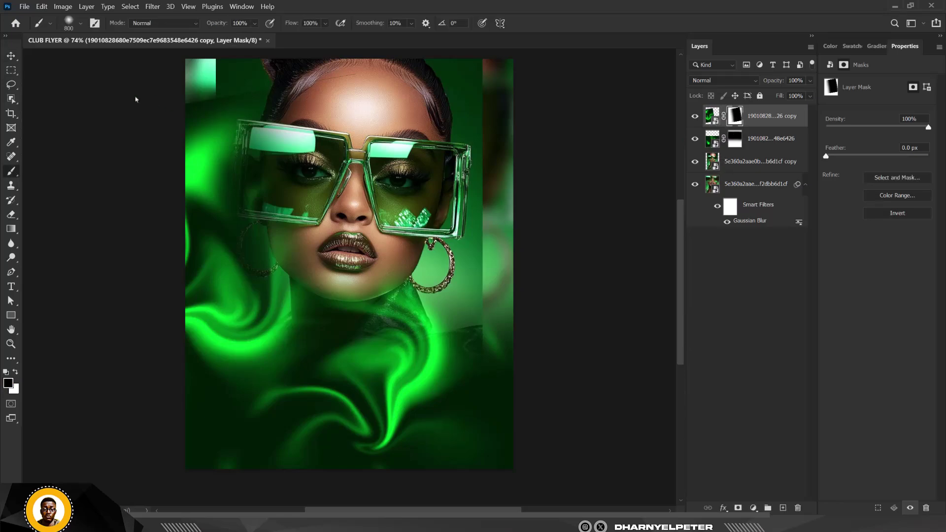
click(193, 92)
click(192, 124)
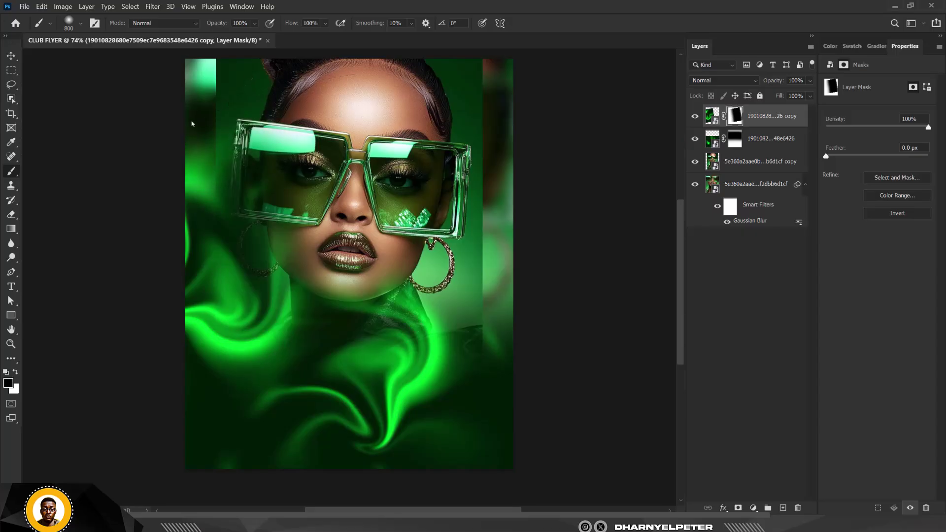
click(15, 56)
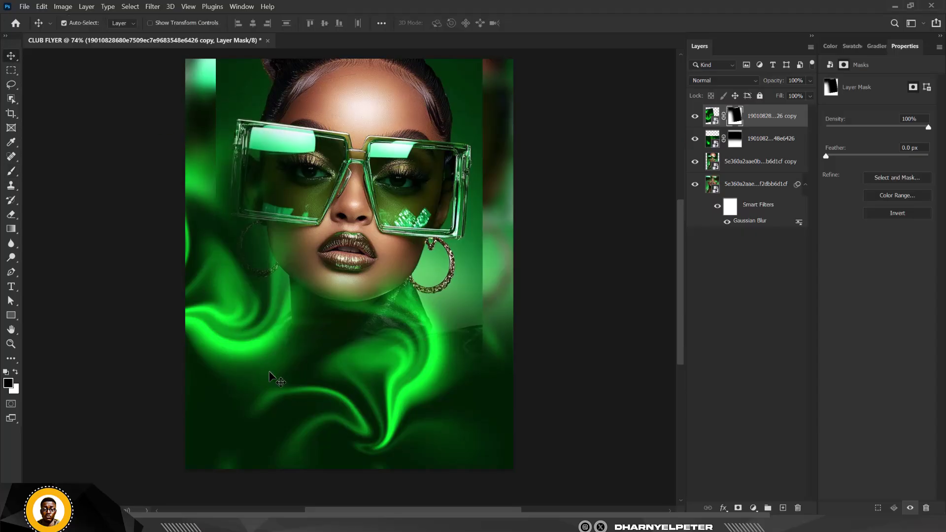
- Duplicate the rotated swirl layer, flip the copy horizontally and move it to the flyer's right side at X 358 px
click(774, 118)
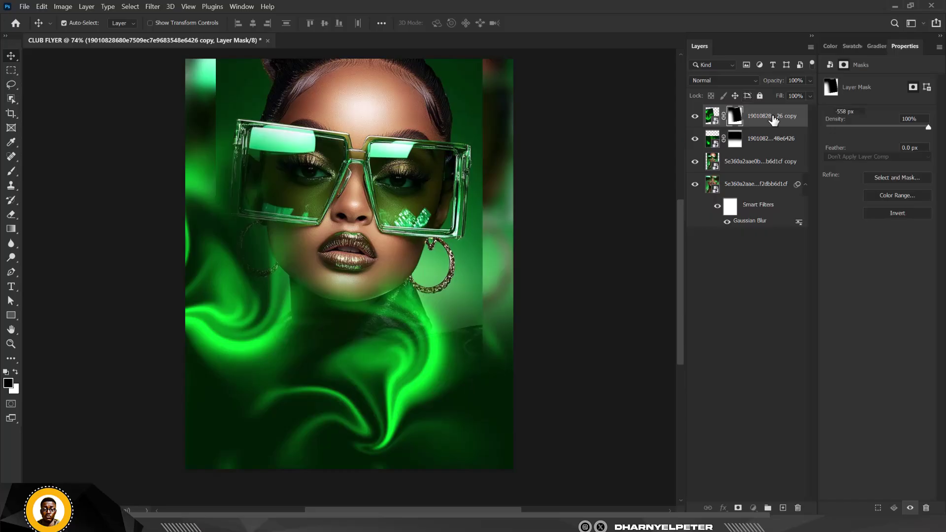
key(ctrl+j)
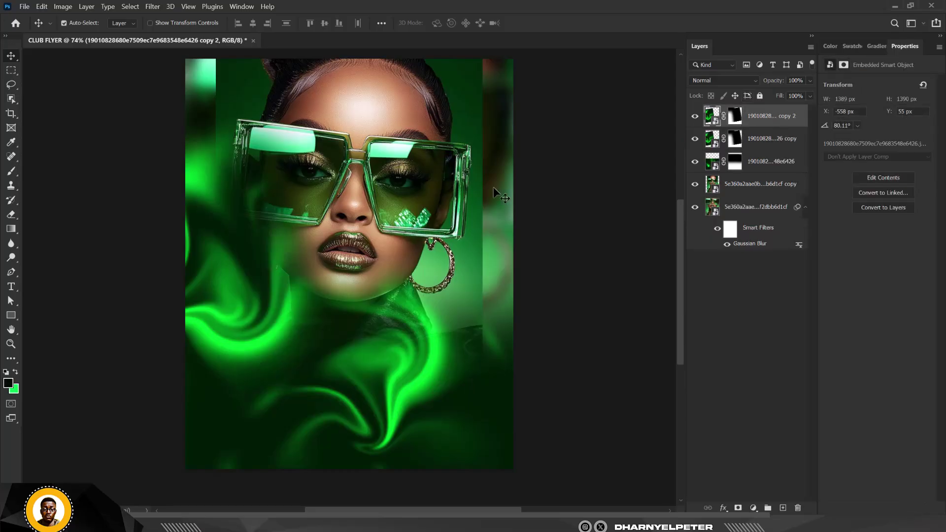
key(ctrl+t)
right_click(227, 245)
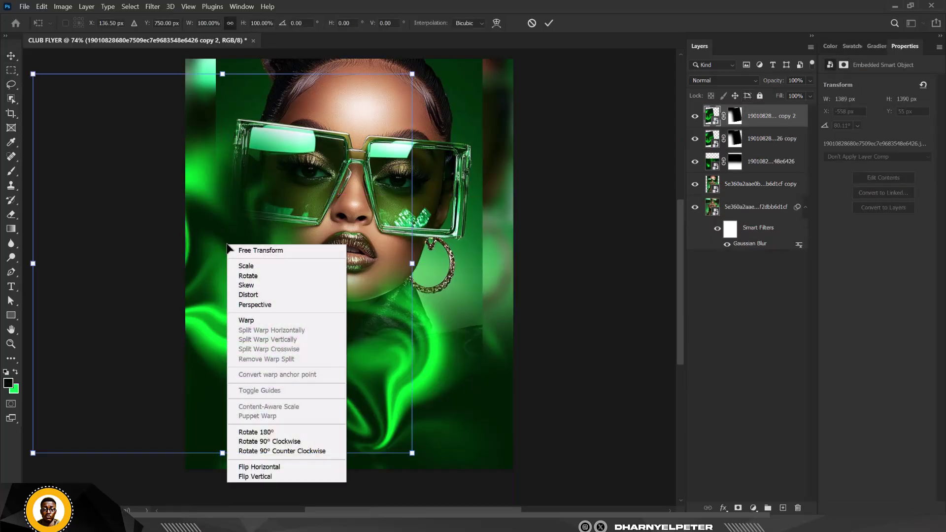
click(261, 466)
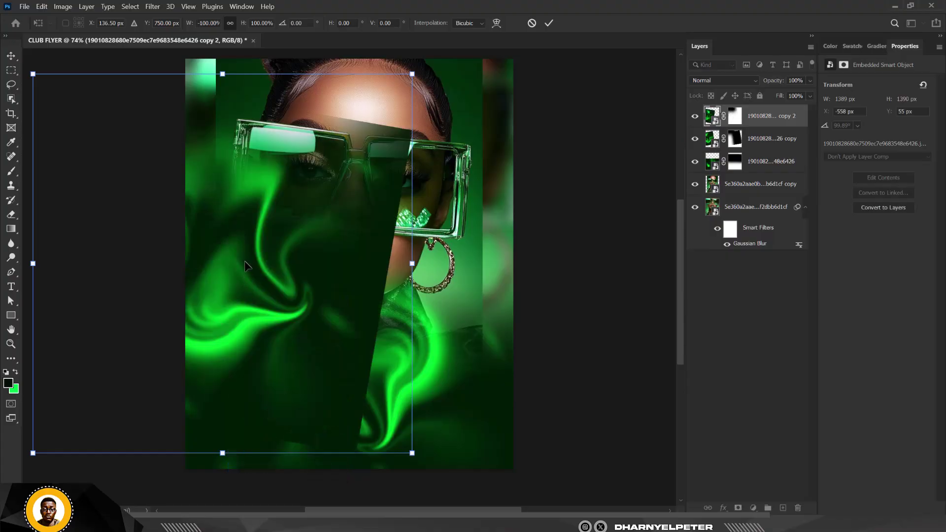
drag(245, 266, 495, 265)
key(Return)
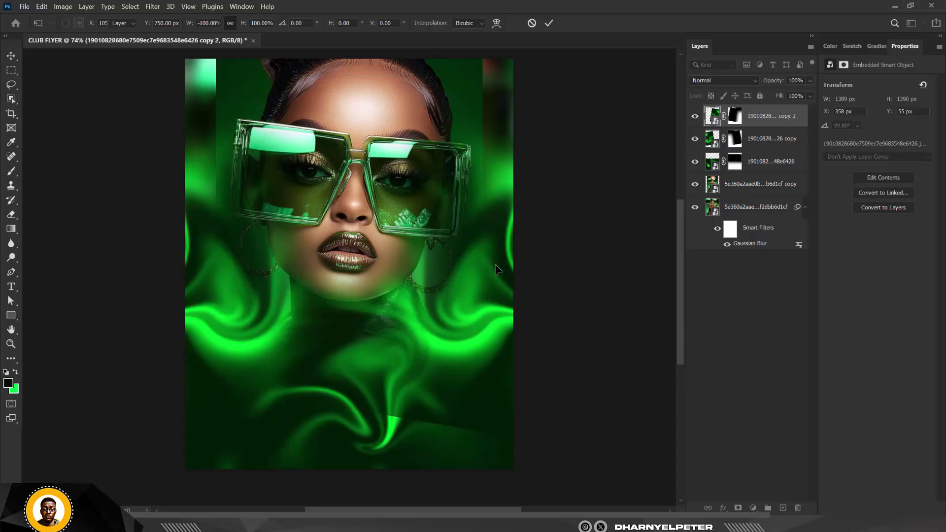
- Paint black on the flipped swirl copy's mask to hide its hard lower edge near the flyer's bottom
click(735, 117)
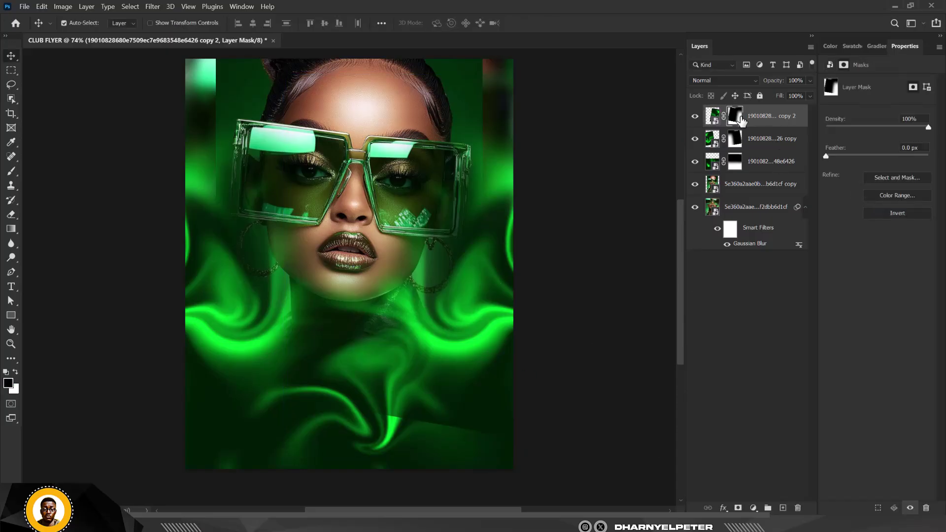
key(b)
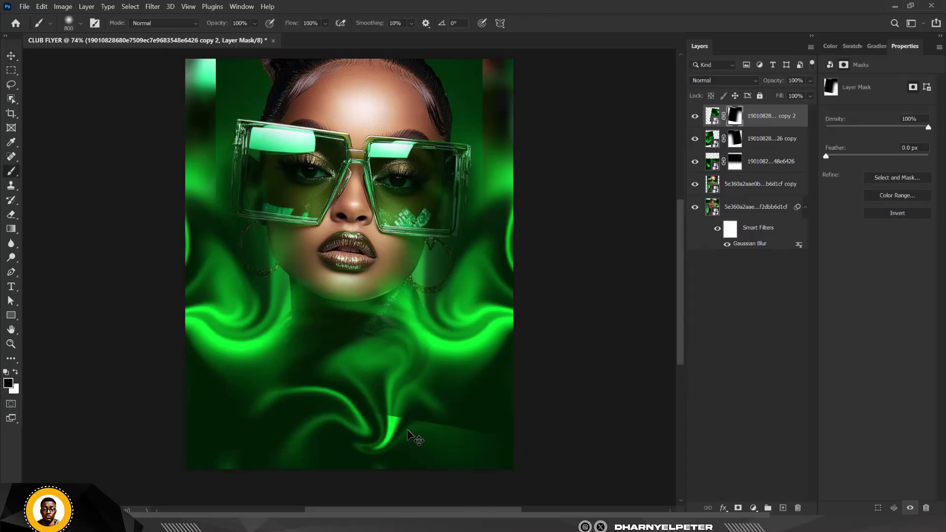
click(448, 448)
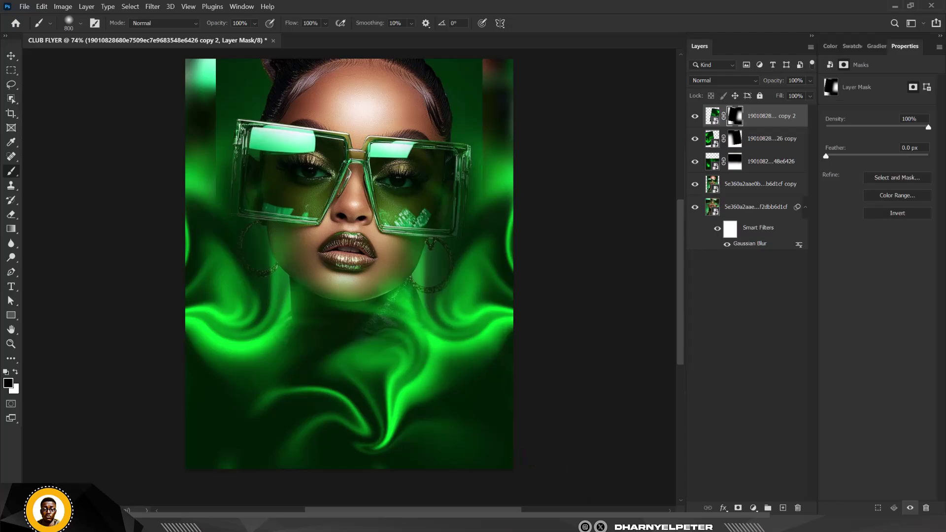
key(v)
- Group the three green swirl layers and convert the group to a smart object
click(759, 163)
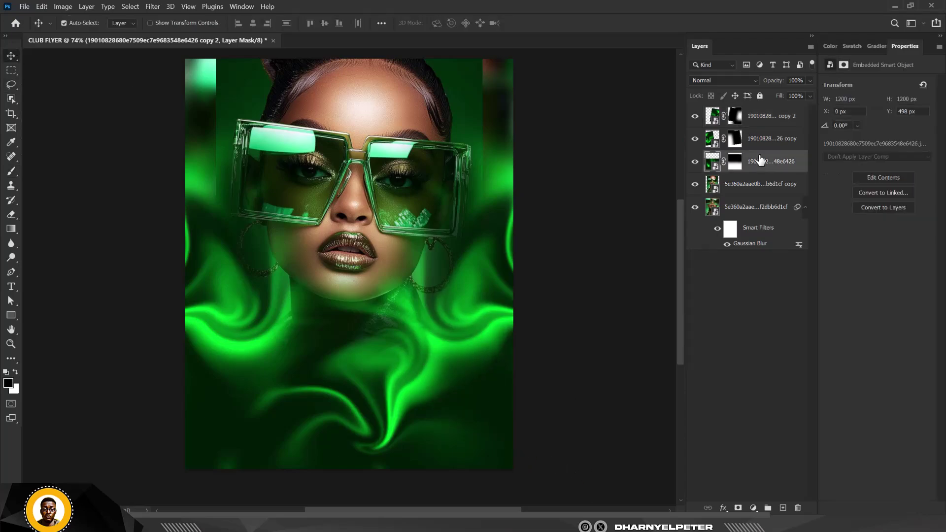
shift+click(768, 126)
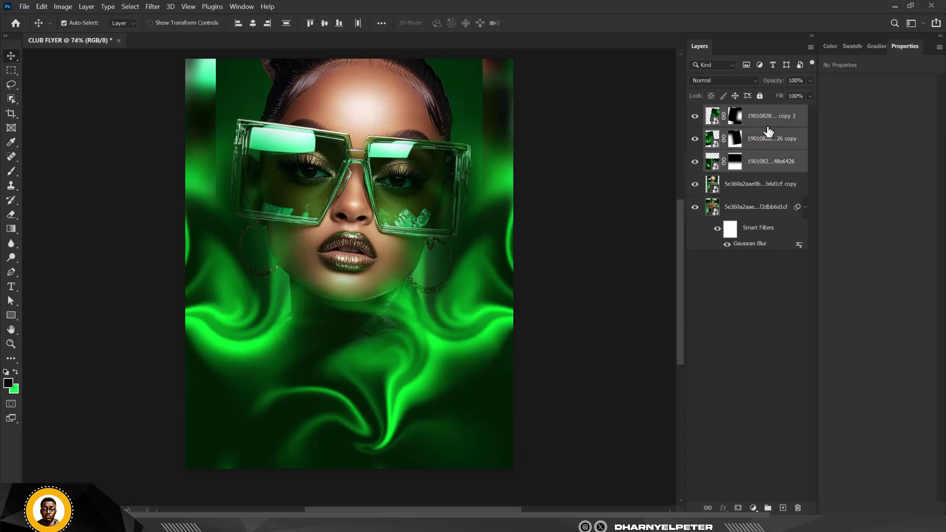
key(ctrl+g)
right_click(765, 114)
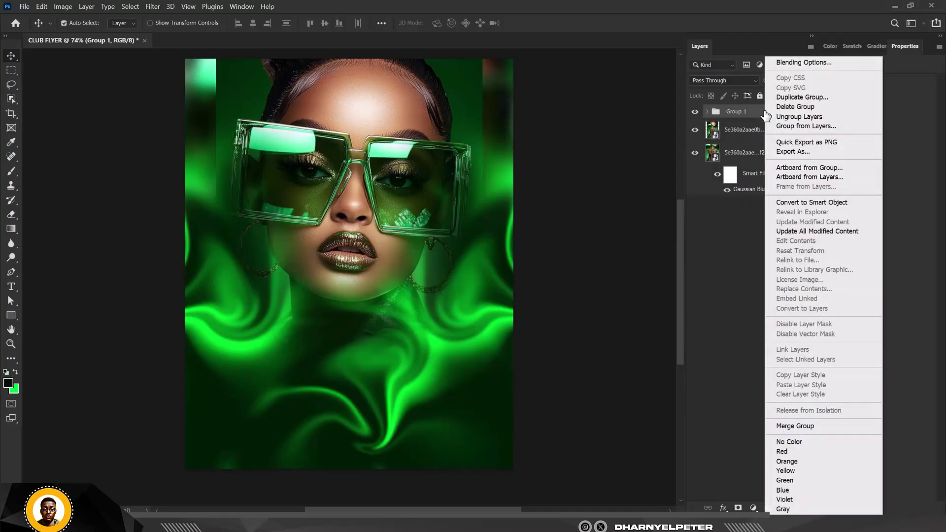
click(812, 202)
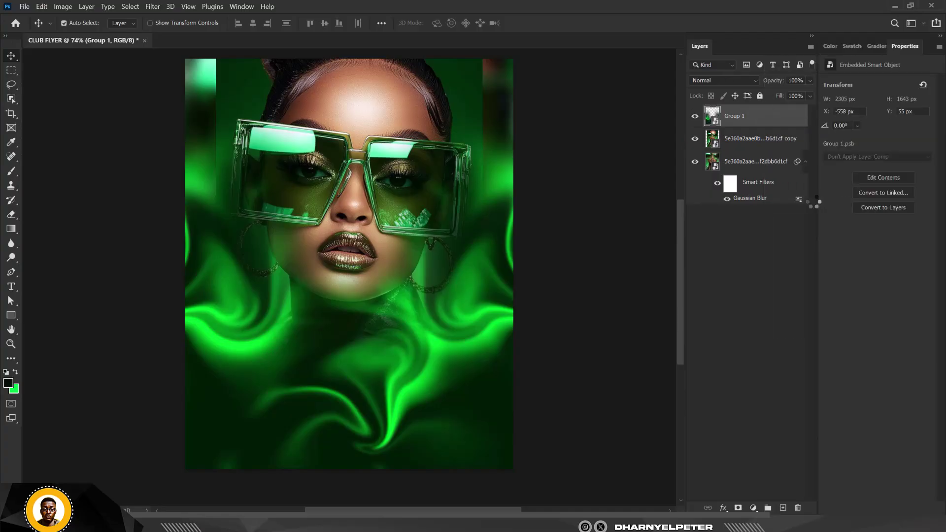
- Apply a Gaussian Blur with a 58.2-pixel radius to the grouped swirl smart object
click(153, 7)
mouse_move(169, 138)
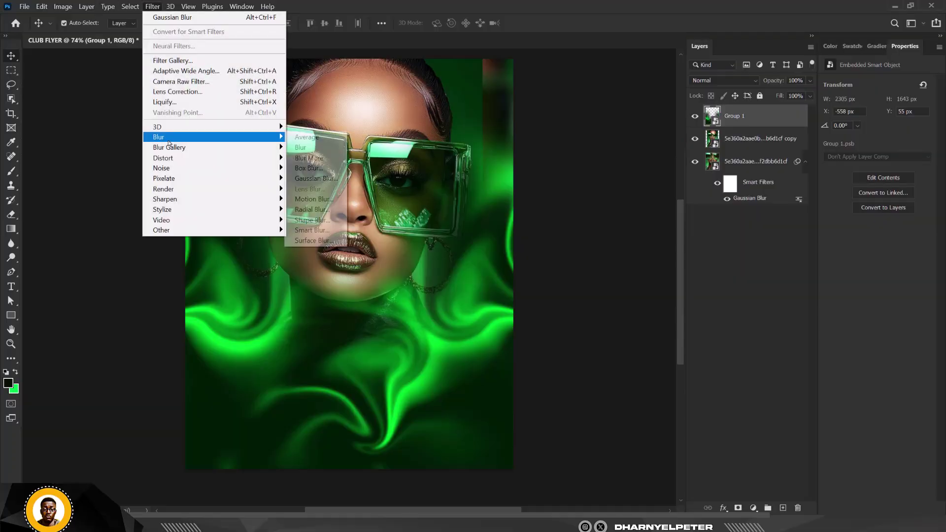
click(315, 179)
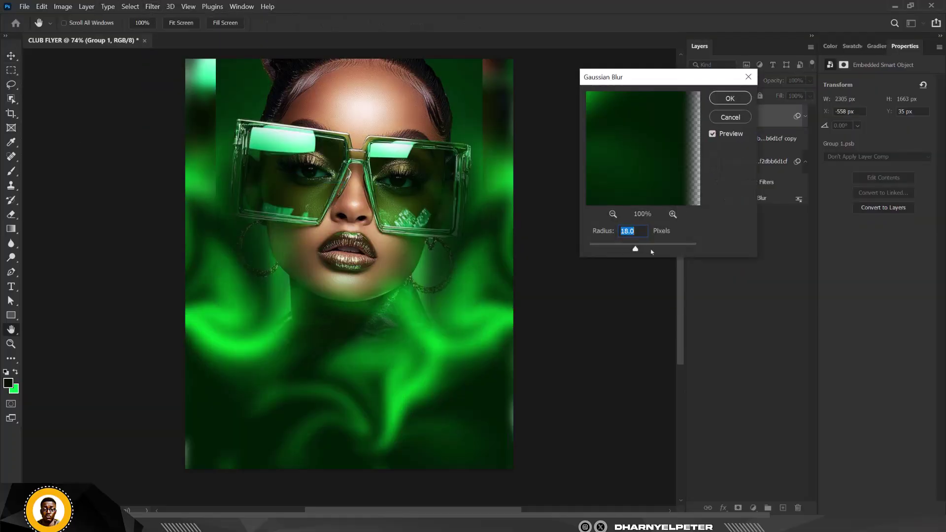
drag(645, 250, 657, 249)
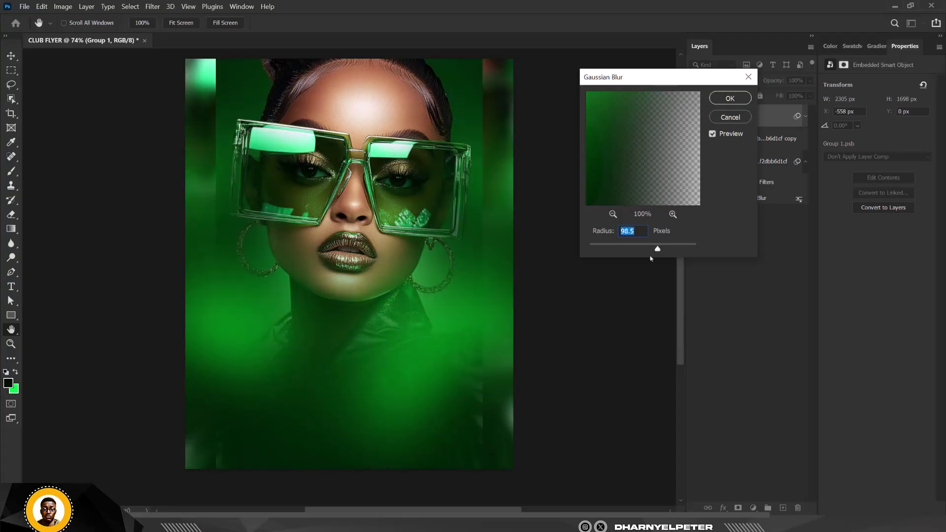
click(659, 248)
drag(657, 248, 650, 248)
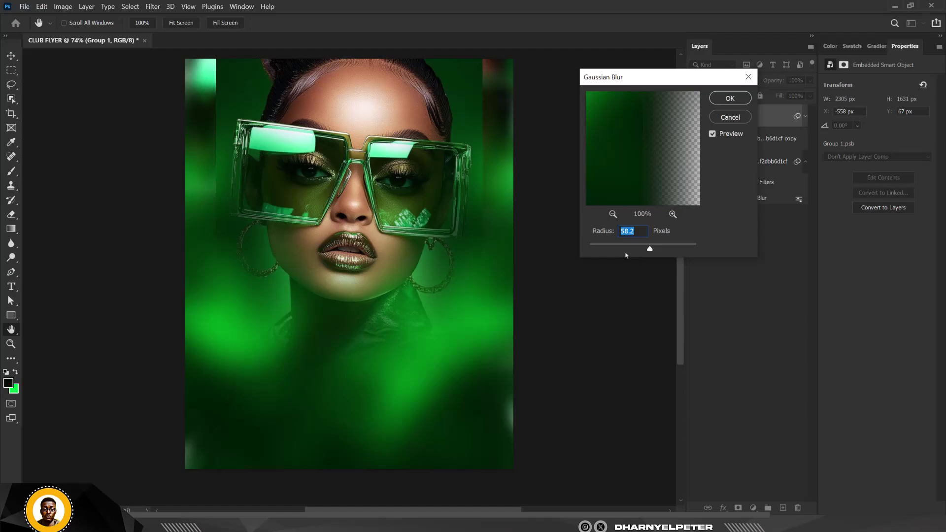
click(731, 98)
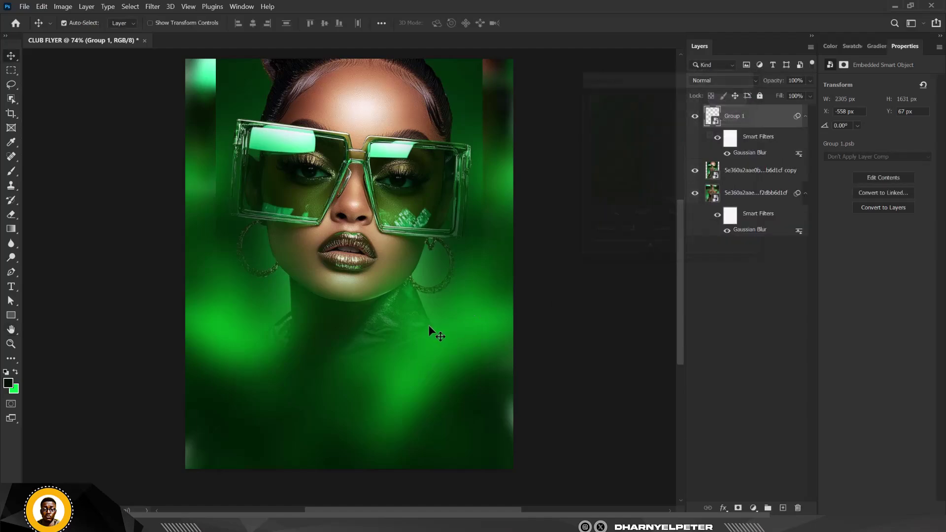
- Compare the flyer with and without the blurred swirl smart object and move that object down to Y 153 px
scroll(363, 256, up, 2)
key(v)
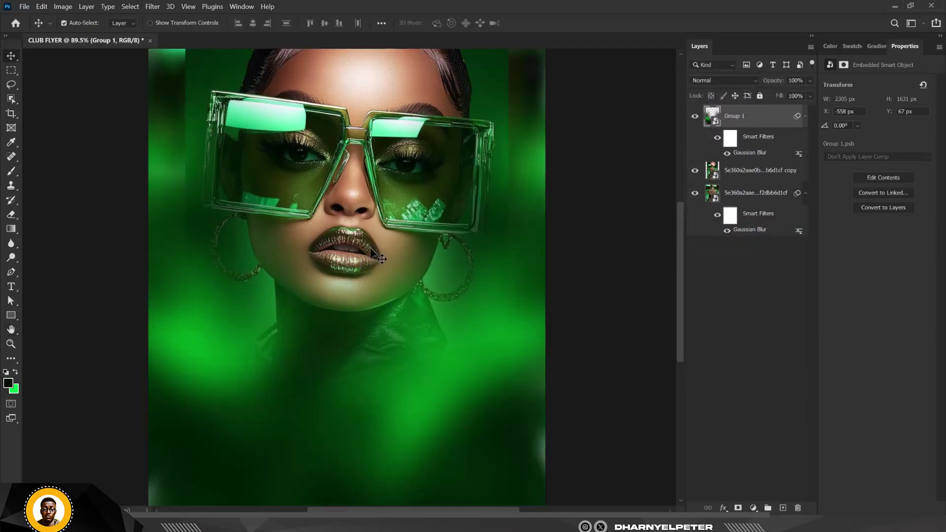
scroll(364, 255, down, 3)
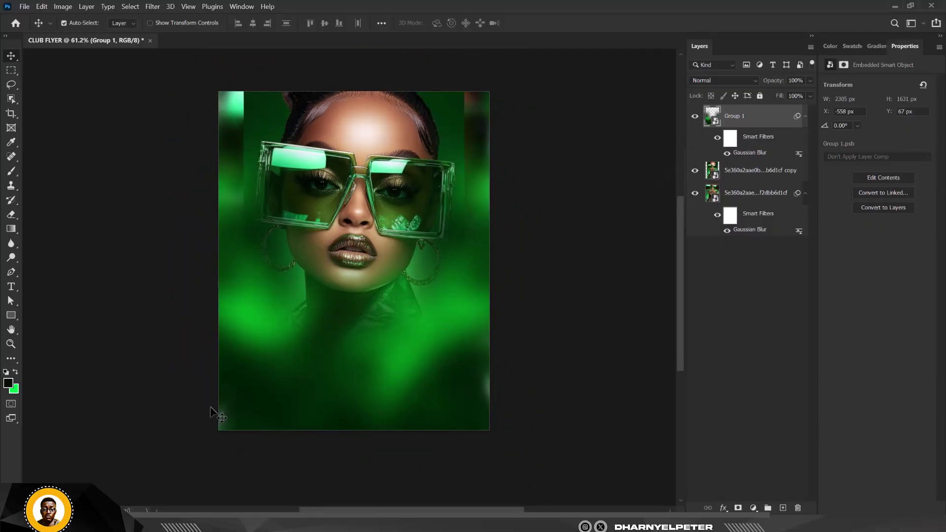
scroll(322, 339, up, 2)
scroll(315, 330, up, 2)
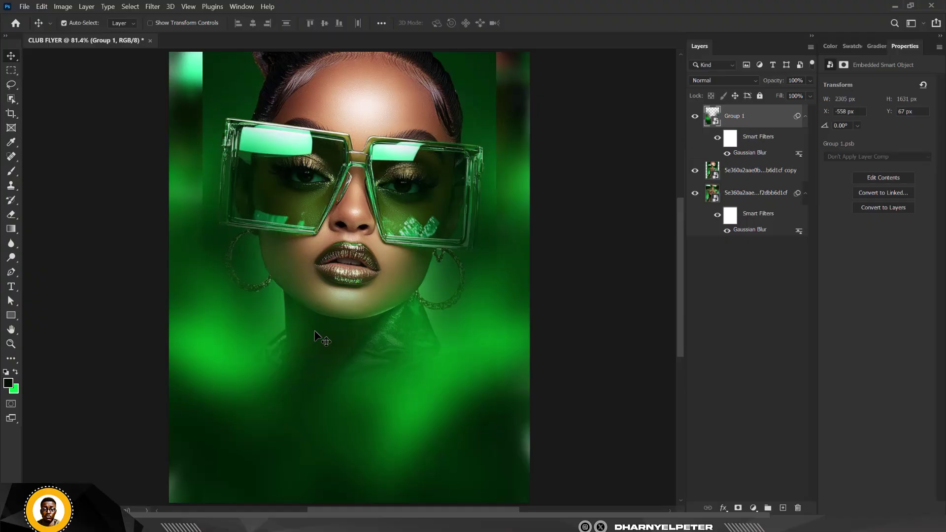
scroll(343, 223, down, 1)
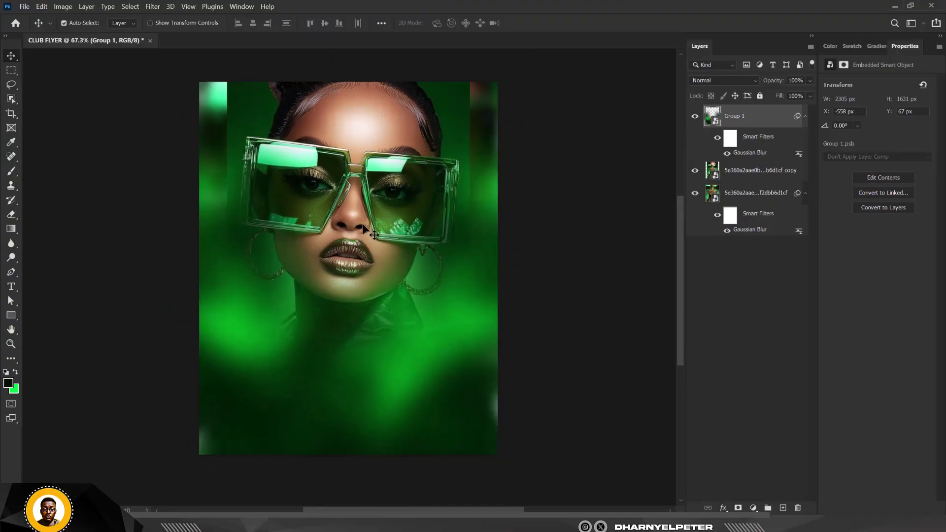
click(695, 117)
click(695, 116)
drag(386, 360, 389, 383)
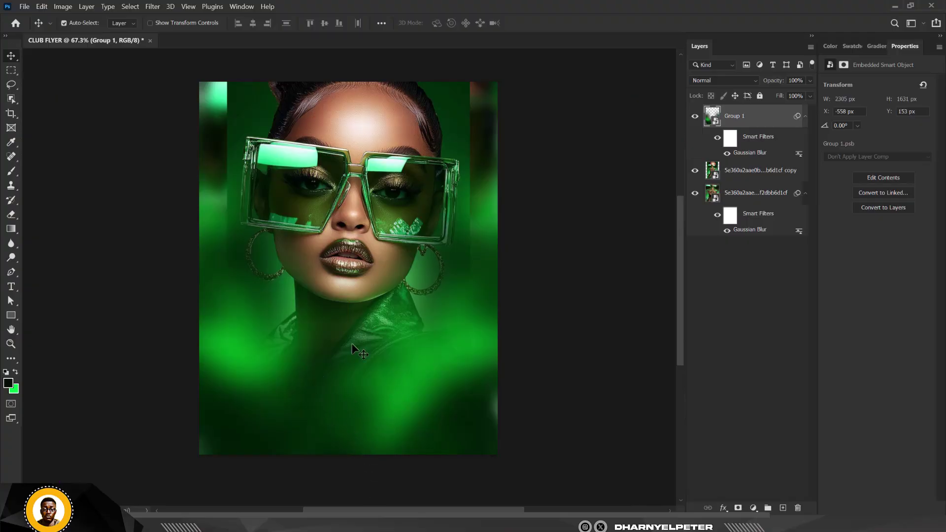
- Place the green money-and-neon image from the GREEN HOUSE folder into the flyer and move it down over the lower part
click(220, 528)
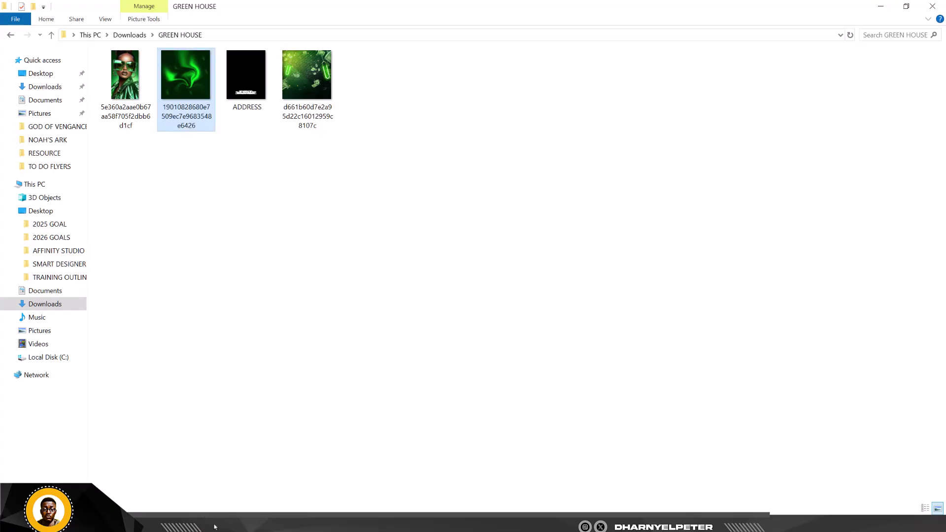
drag(308, 78, 395, 477)
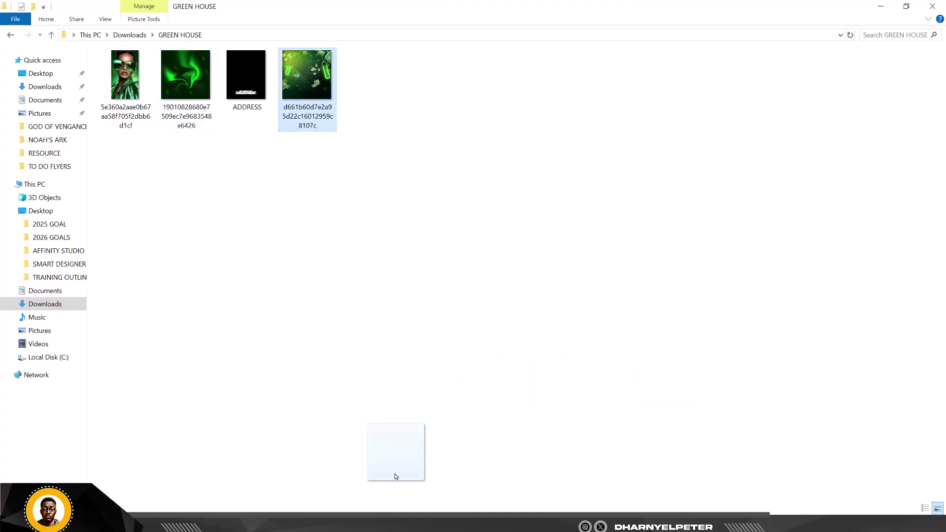
drag(396, 477, 394, 379)
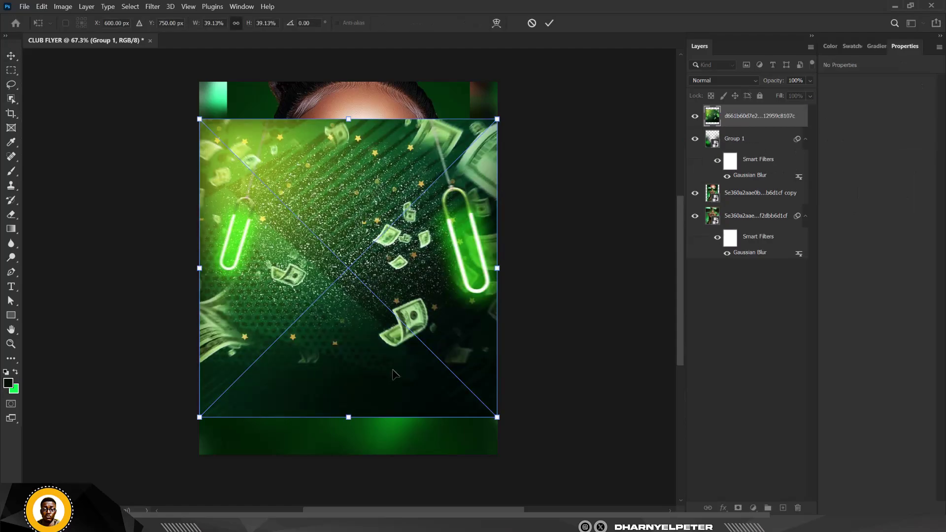
drag(391, 283, 392, 334)
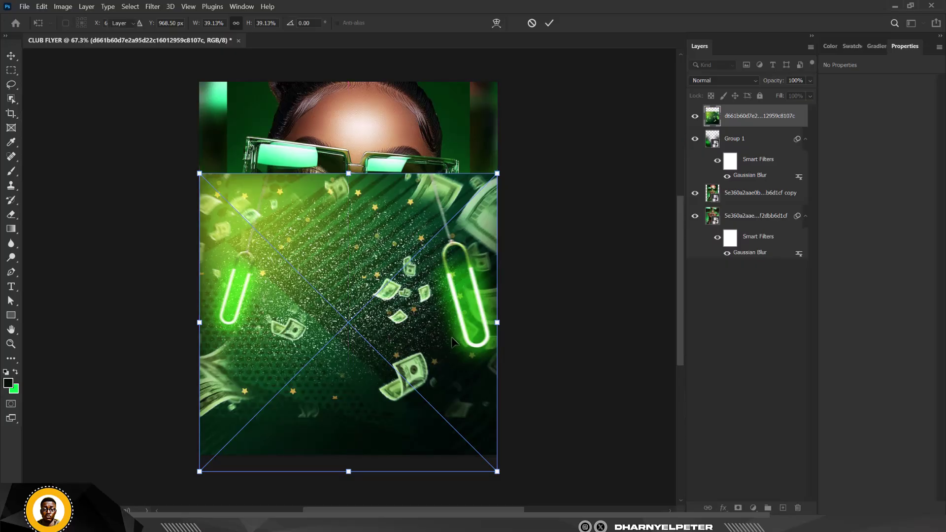
key(Return)
- Add a mask to the money-and-neon layer and paint it black over the upper edge and along the portrait's centre
click(738, 508)
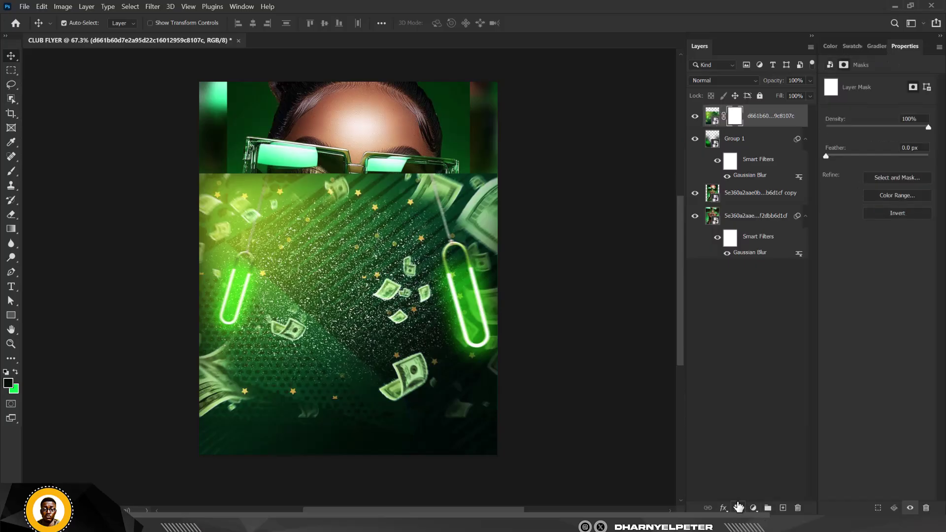
key(b)
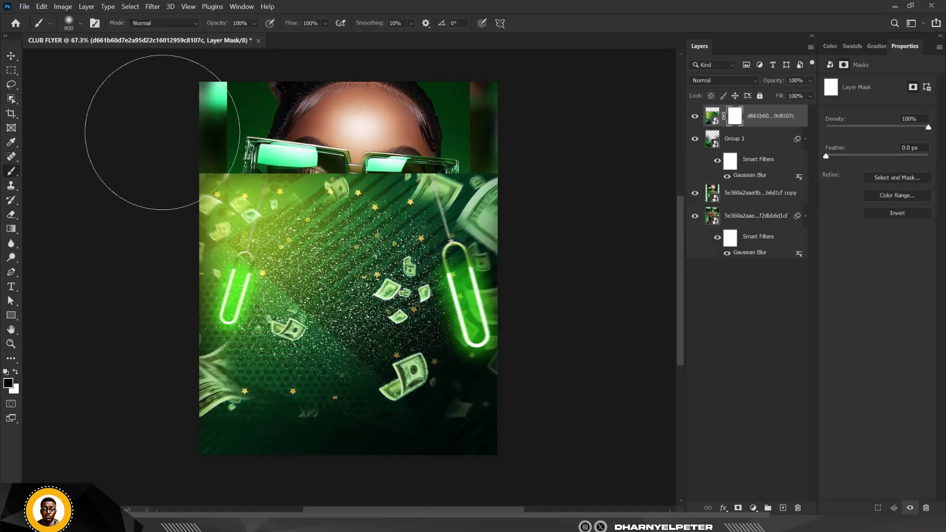
mouse_move(143, 131)
mouse_down()
mouse_move(545, 148)
mouse_move(34, 132)
mouse_up()
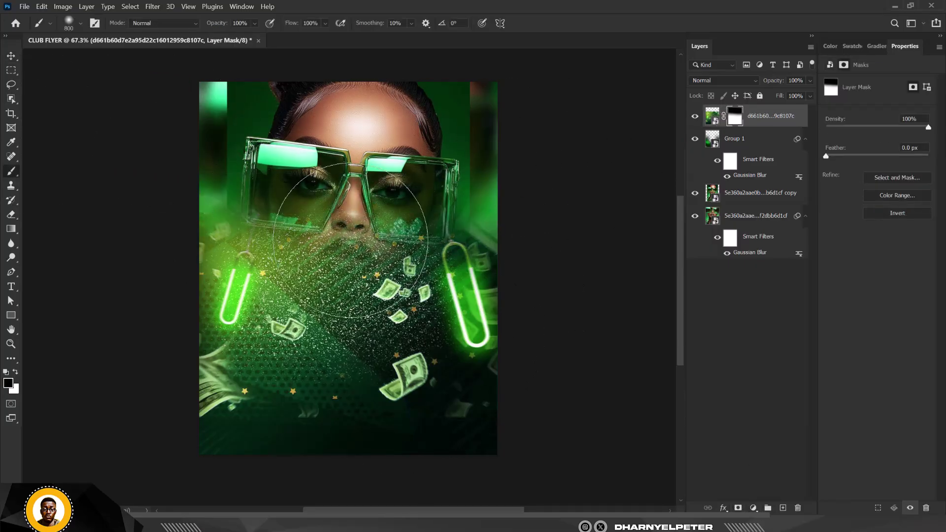
mouse_move(354, 241)
mouse_down()
mouse_move(359, 312)
mouse_move(342, 500)
mouse_move(347, 304)
mouse_move(333, 471)
mouse_move(340, 288)
mouse_move(341, 403)
mouse_up()
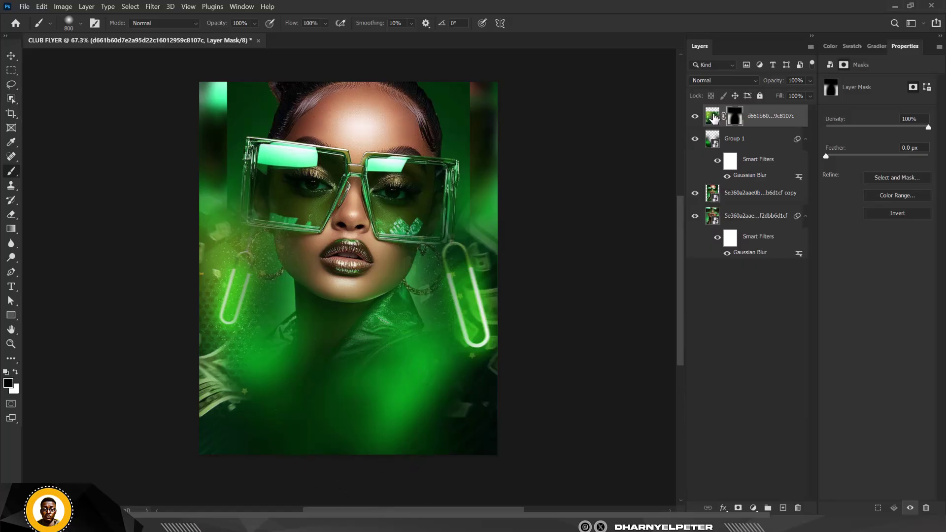
- Lower the masked money-and-neon layer's opacity to 45%
click(810, 81)
drag(811, 93, 796, 94)
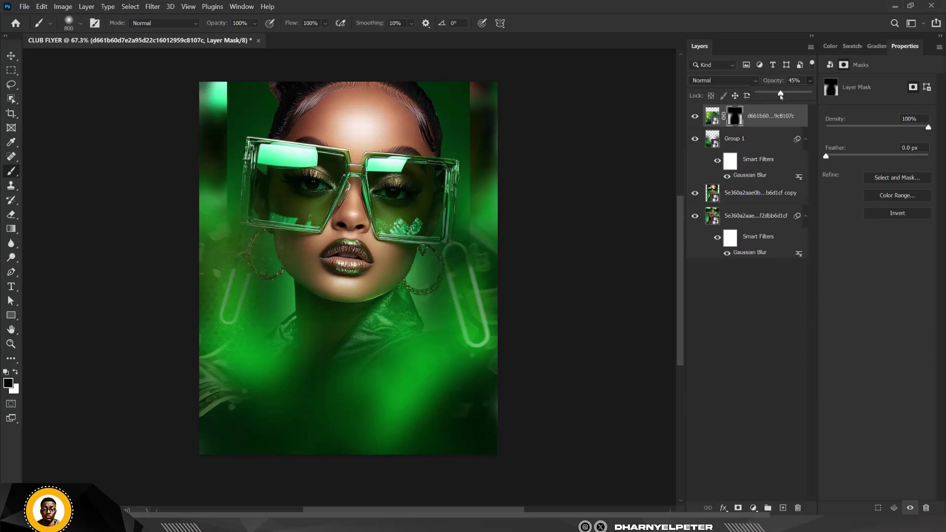
key(v)
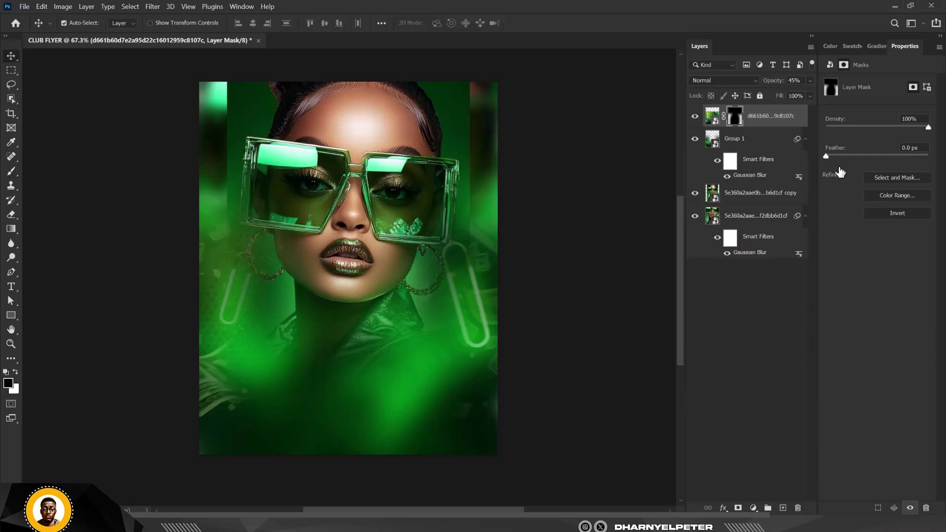
- Add a solid color fill layer in very dark green 000e02 and ready its mask for brush painting
click(754, 513)
click(798, 309)
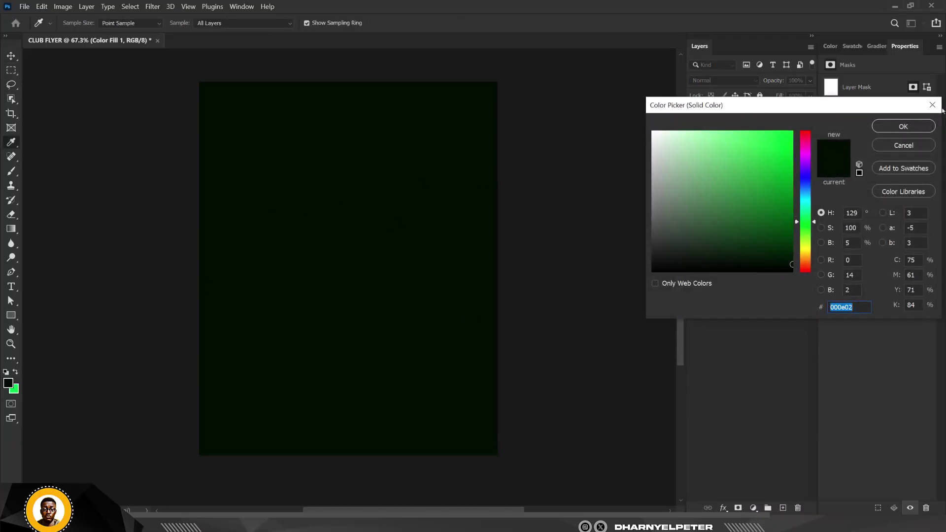
click(912, 129)
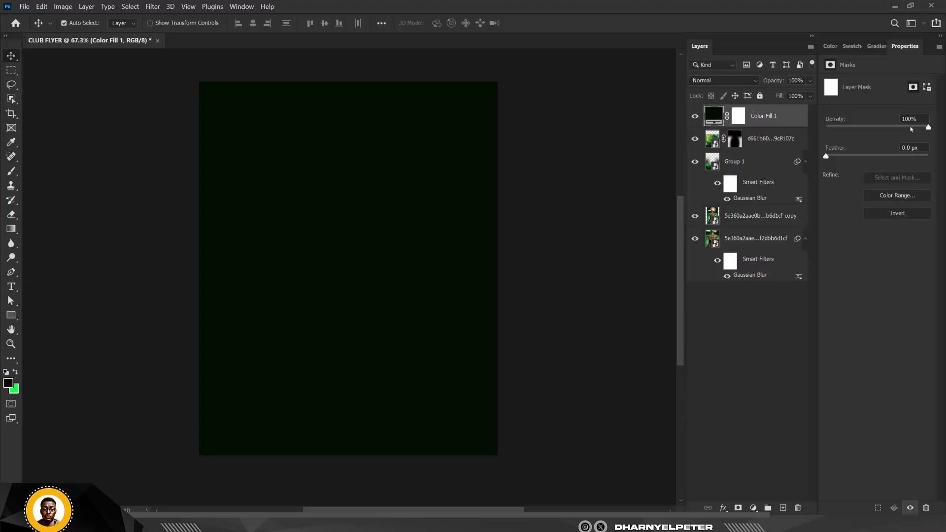
click(738, 118)
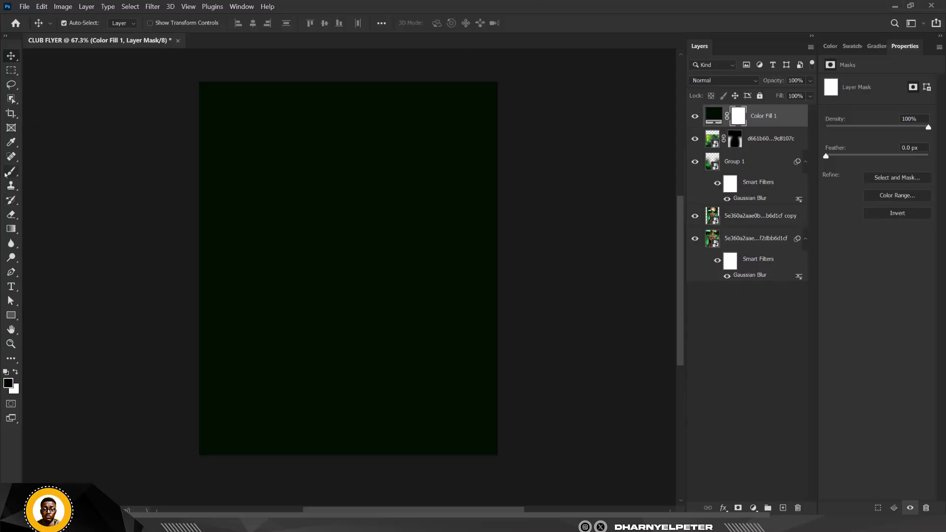
key(b)
- Try to reveal the portrait by painting black on the dark fill's mask with the 800 px brush, then undo the strokes
mouse_move(243, 140)
mouse_down()
mouse_move(433, 123)
mouse_move(389, 148)
mouse_move(327, 215)
mouse_move(295, 276)
mouse_move(394, 247)
mouse_move(434, 257)
mouse_move(274, 279)
mouse_move(419, 305)
mouse_move(274, 276)
mouse_move(207, 296)
mouse_up()
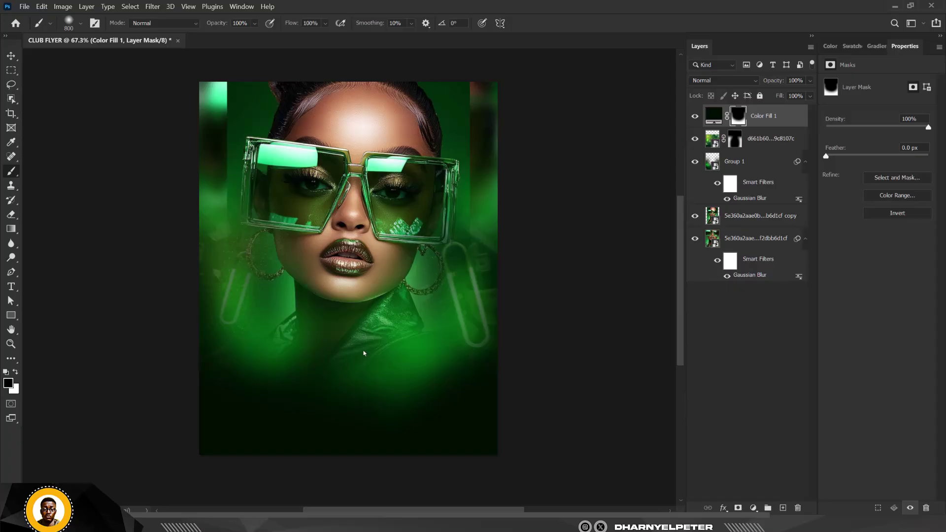
key(ctrl+BackSpace)
mouse_move(258, 171)
mouse_down()
mouse_move(217, 154)
mouse_move(247, 261)
mouse_move(239, 272)
mouse_move(470, 290)
mouse_move(223, 359)
mouse_up()
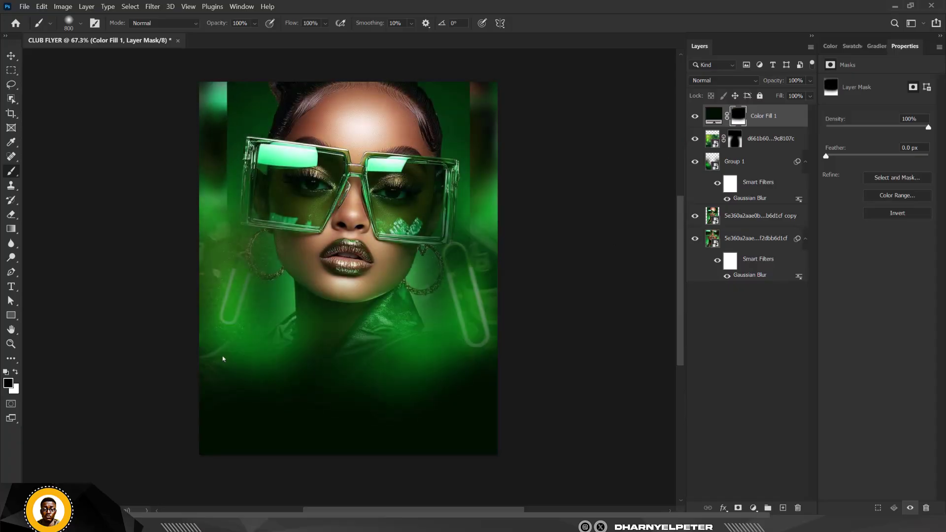
drag(347, 321, 178, 354)
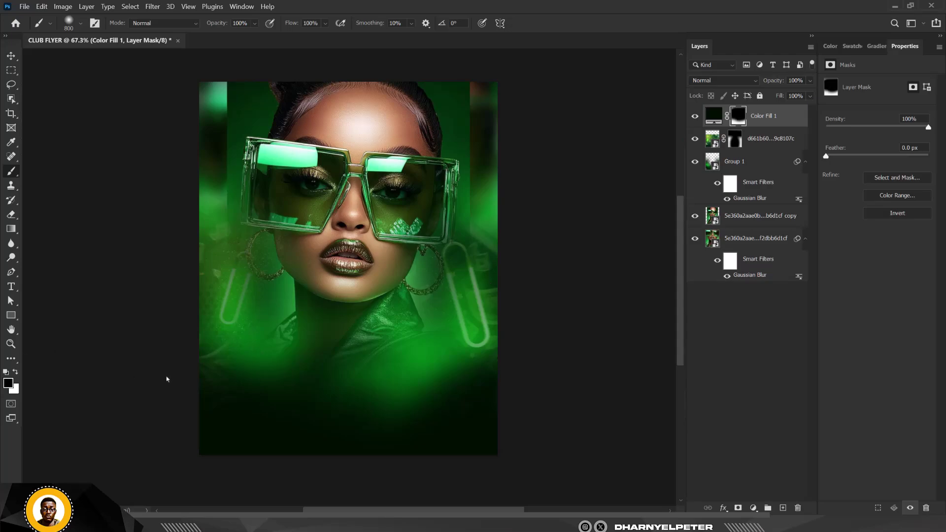
key(ctrl+z)
key(ctrl+z)
key(ctrl+z)
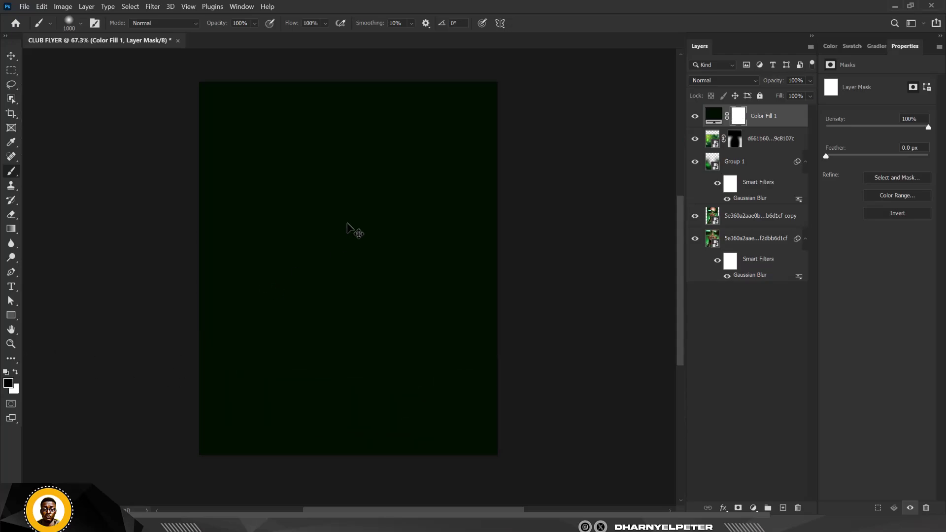
- Enlarge the brush to 2000 px and paint the dark fill's mask black over the face, keeping the flyer's bottom dark
key(bracketright)
key(bracketright)
key(bracketright)
key(bracketright)
key(bracketright)
key(bracketright)
key(bracketright)
key(bracketright)
key(bracketright)
key(bracketright)
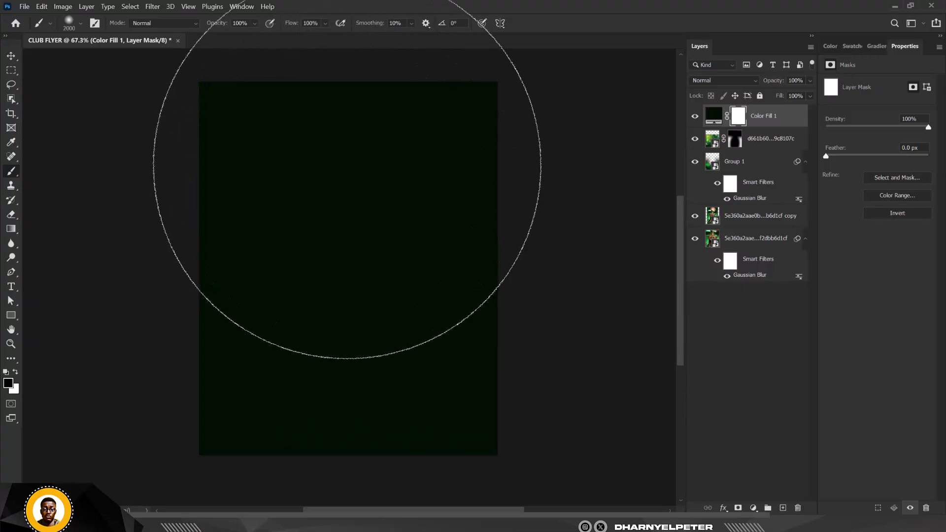
click(347, 165)
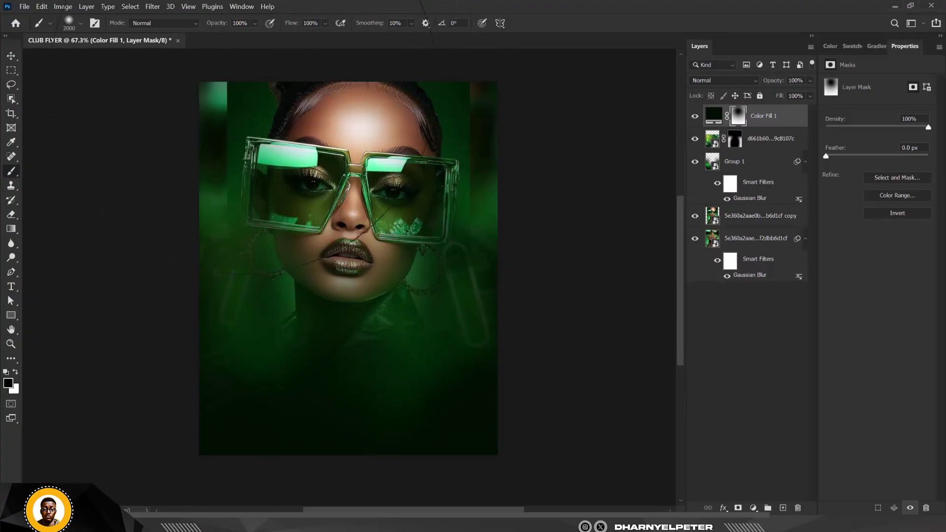
click(347, 247)
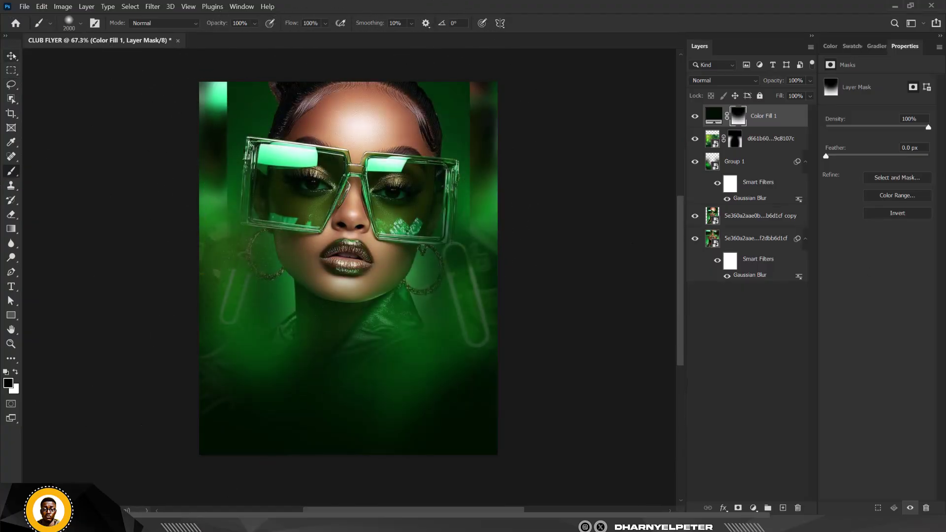
key(v)
scroll(342, 327, up, 1)
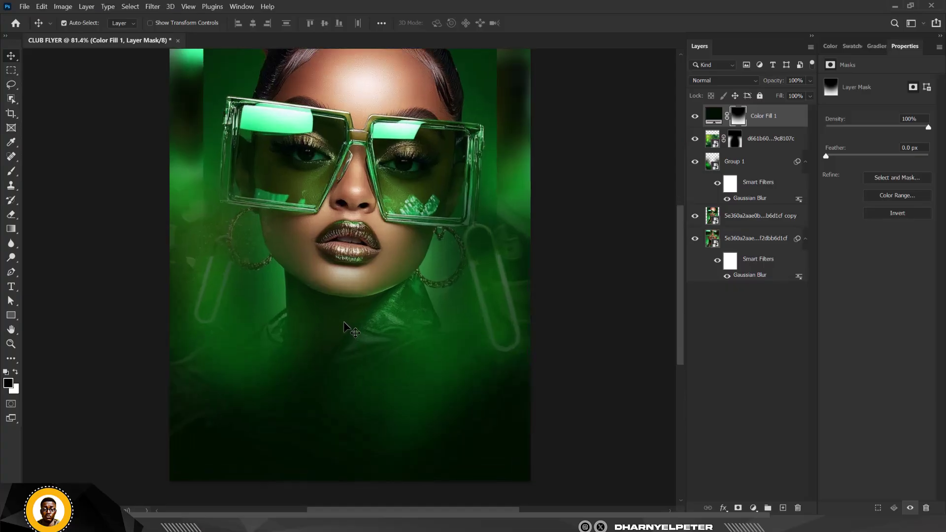
scroll(343, 326, down, 1)
scroll(365, 282, up, 1)
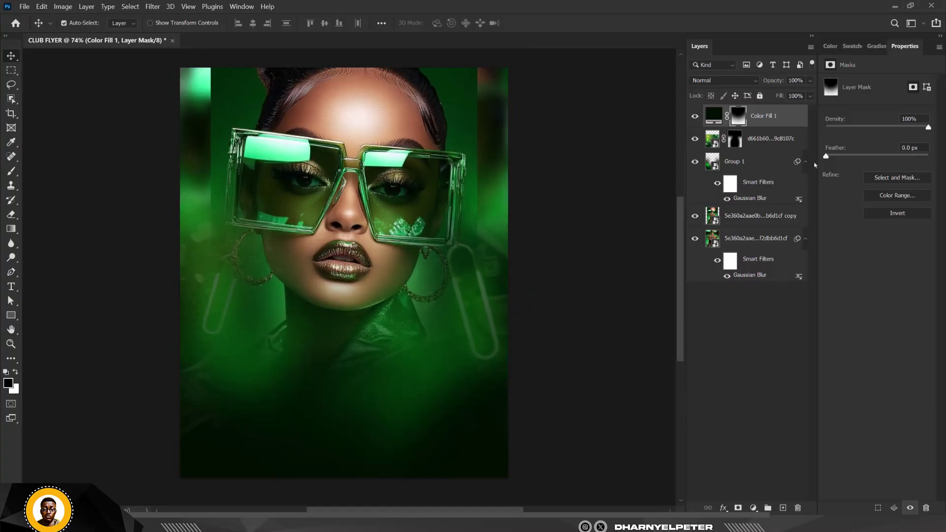
- Reduce the money-and-neon layer's fill to 74% and deselect the layer
click(764, 147)
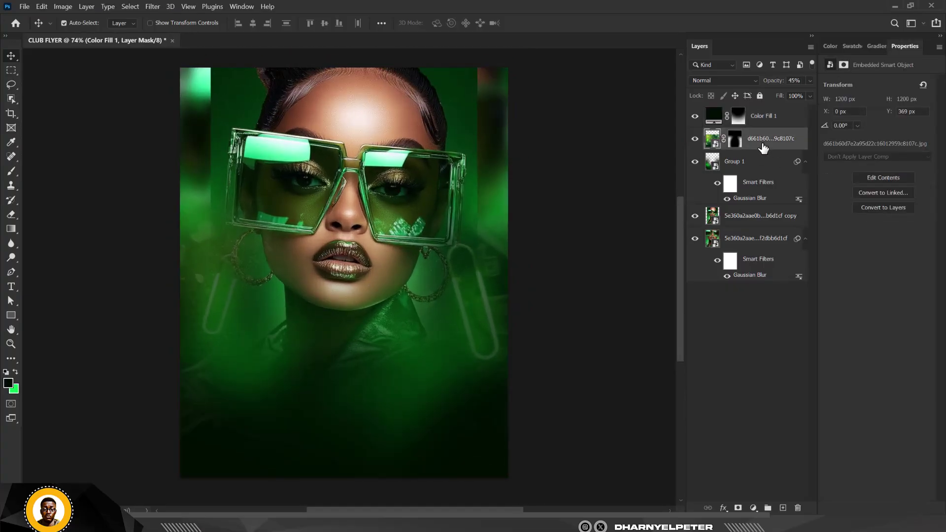
click(810, 96)
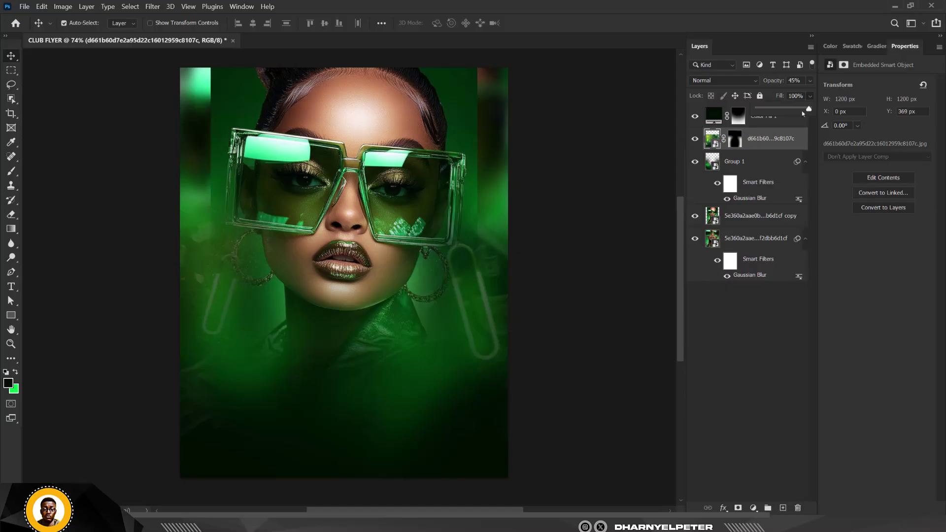
drag(811, 107, 796, 111)
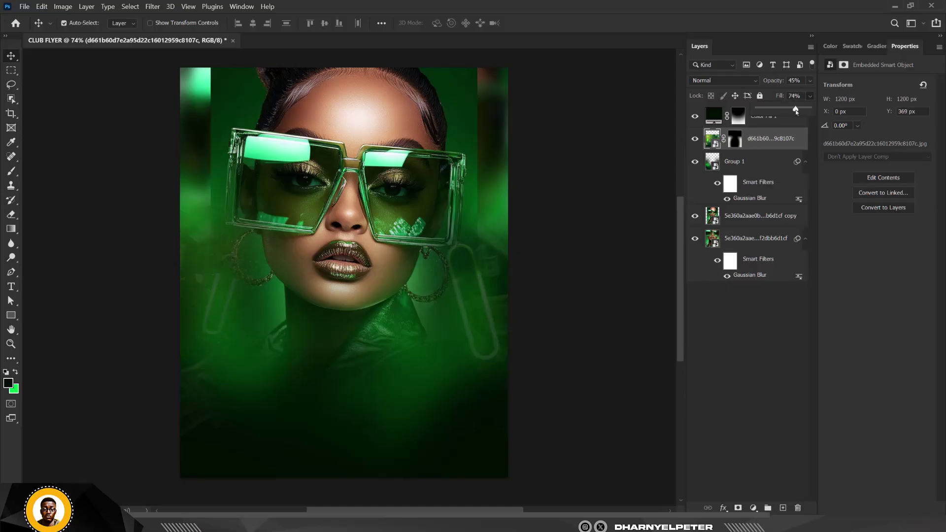
scroll(454, 190, down, 1)
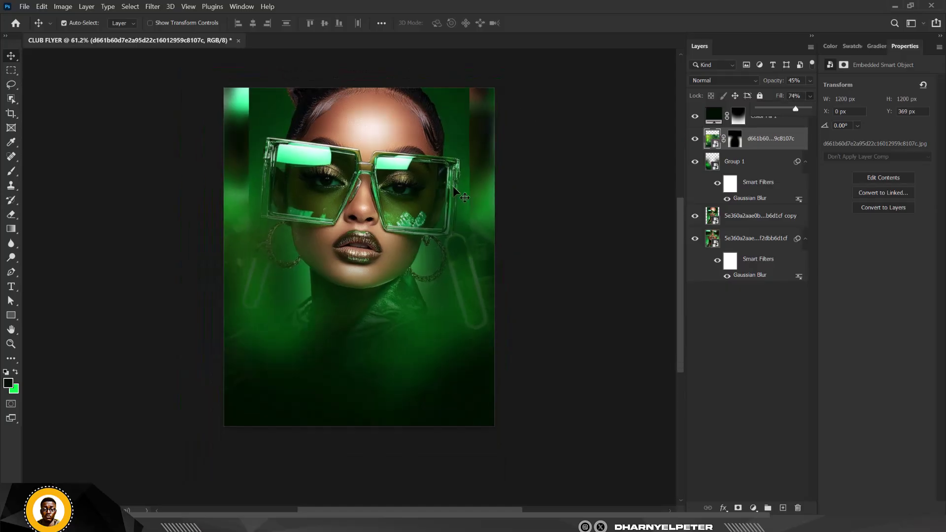
click(513, 180)
scroll(371, 206, up, 1)
scroll(372, 206, right, 1)
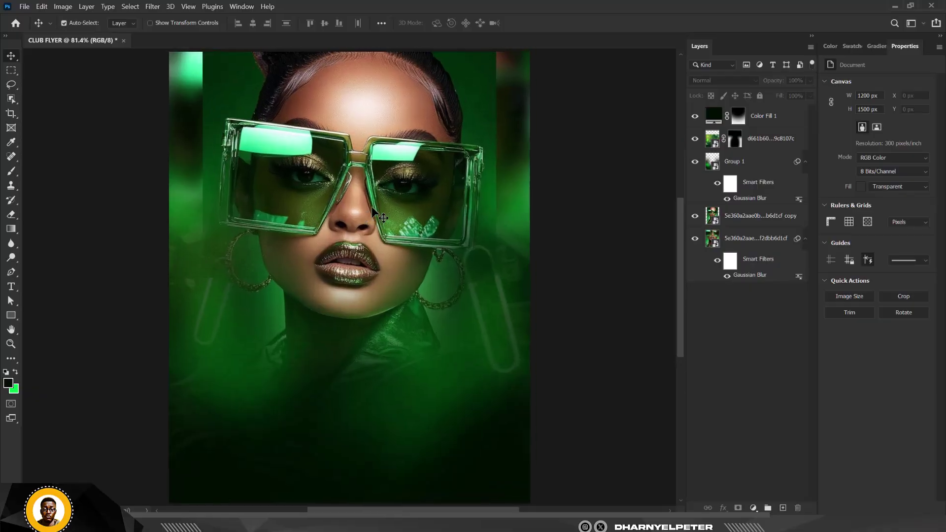
- Start a text layer above the dark color fill, below the portrait's neck, and set its tracking to -50
click(784, 117)
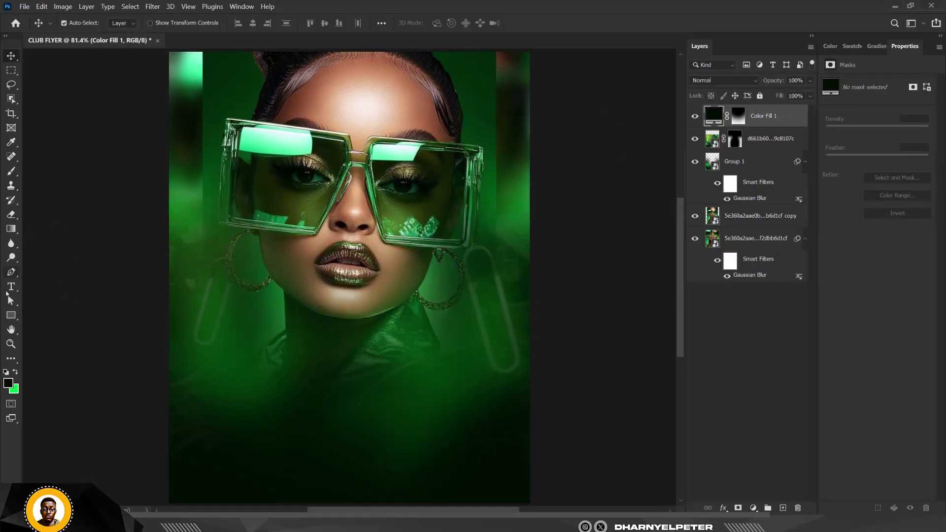
click(11, 287)
click(278, 395)
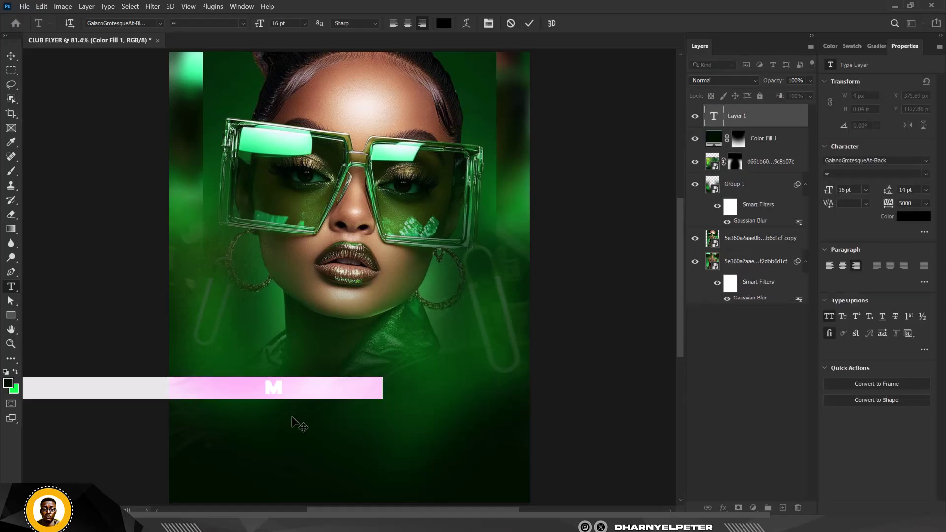
click(926, 204)
click(919, 231)
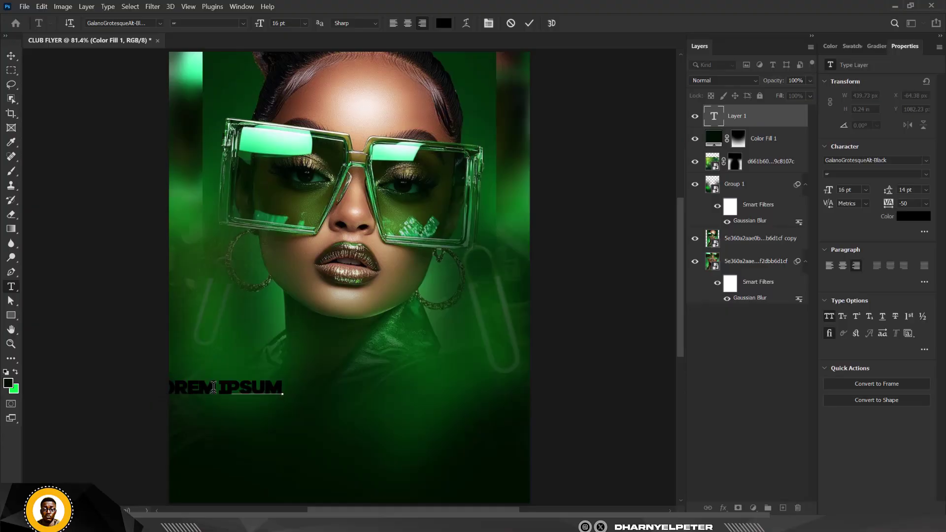
- Replace the placeholder text with GREEN and commit it
text(GREEN)
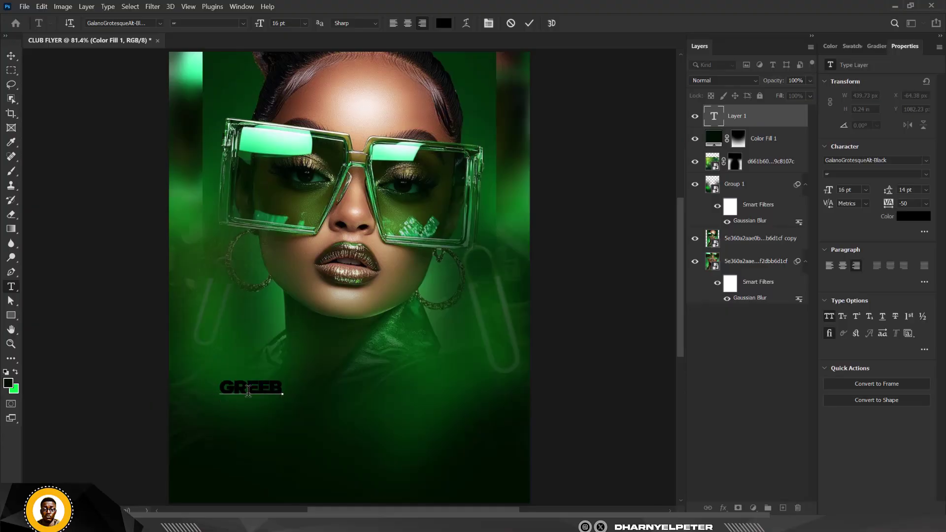
scroll(248, 390, up, 3)
drag(266, 389, 295, 390)
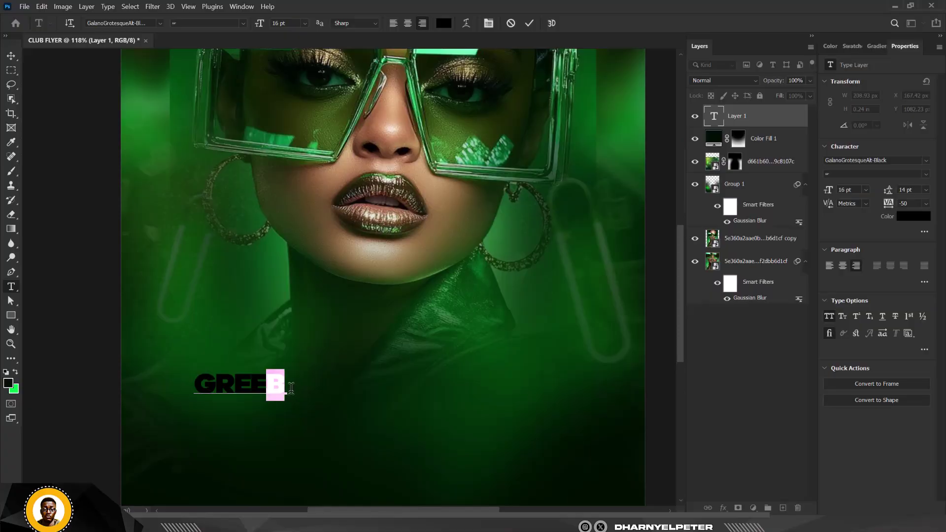
text(N)
click(11, 56)
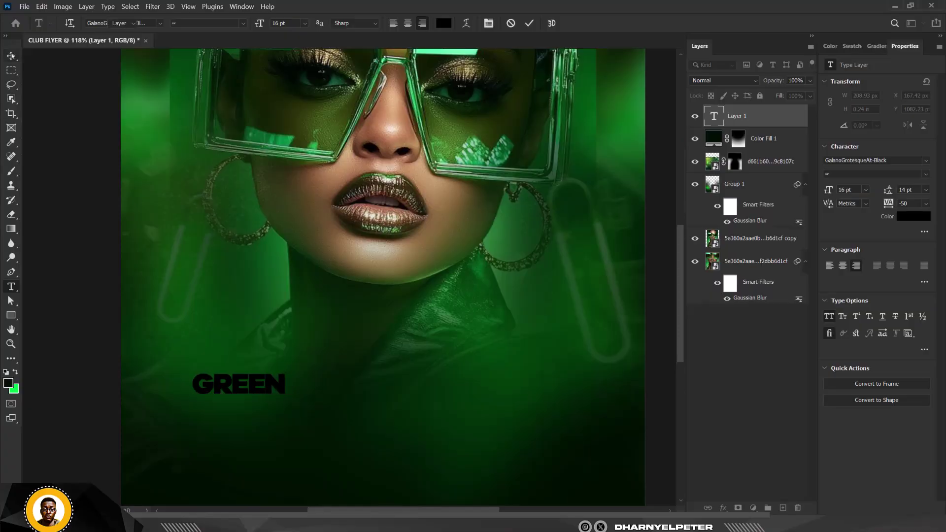
- Scale the GREEN text up to about 342% and center it horizontally on the flyer, just below the portrait's neck
scroll(258, 349, down, 4)
drag(267, 373, 436, 417)
key(ctrl+t)
drag(382, 380, 355, 356)
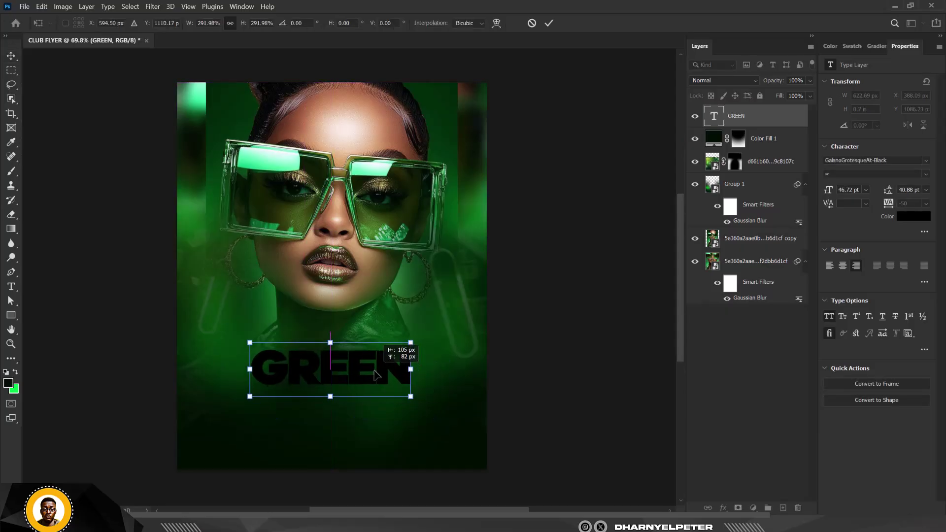
drag(408, 392, 436, 417)
drag(400, 377, 384, 370)
drag(431, 400, 426, 400)
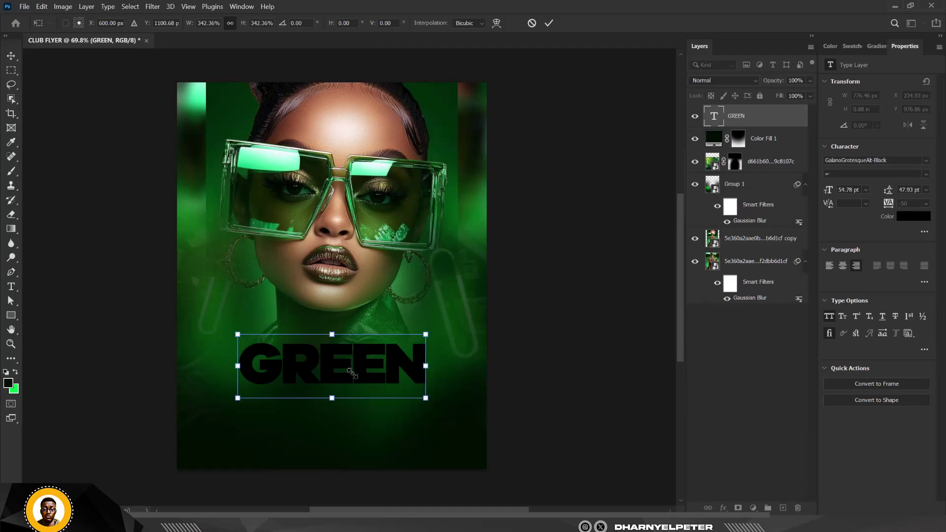
key(ctrl+h)
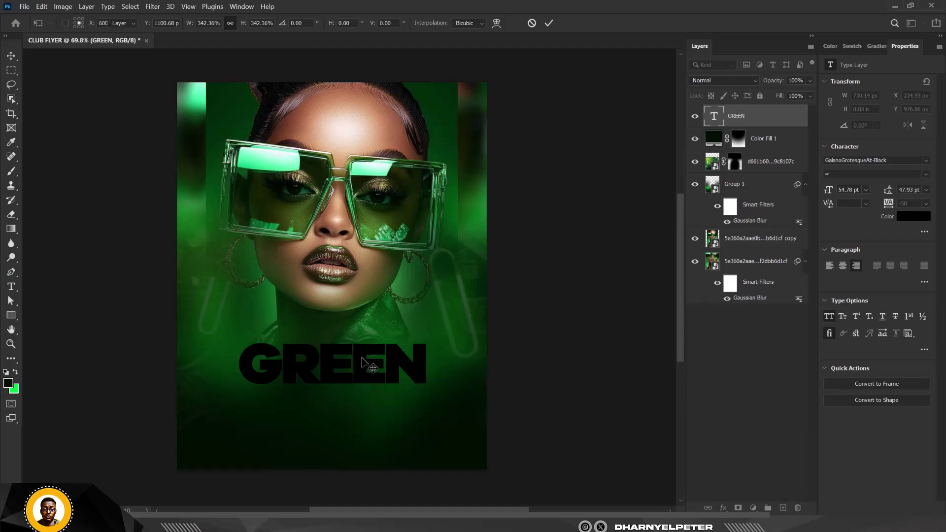
scroll(369, 366, up, 2)
key(Return)
- Recolor the GREEN text to the near-white #fbf5f5
scroll(362, 357, up, 4)
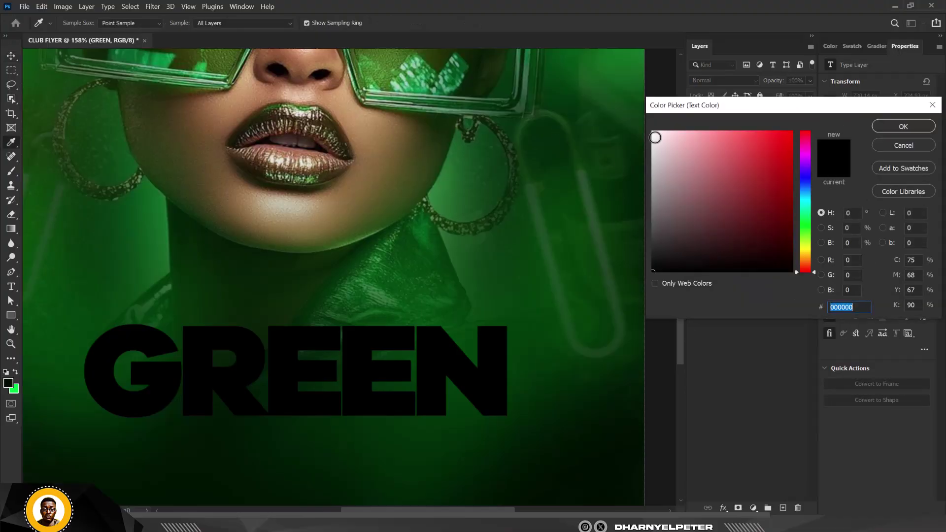
click(655, 133)
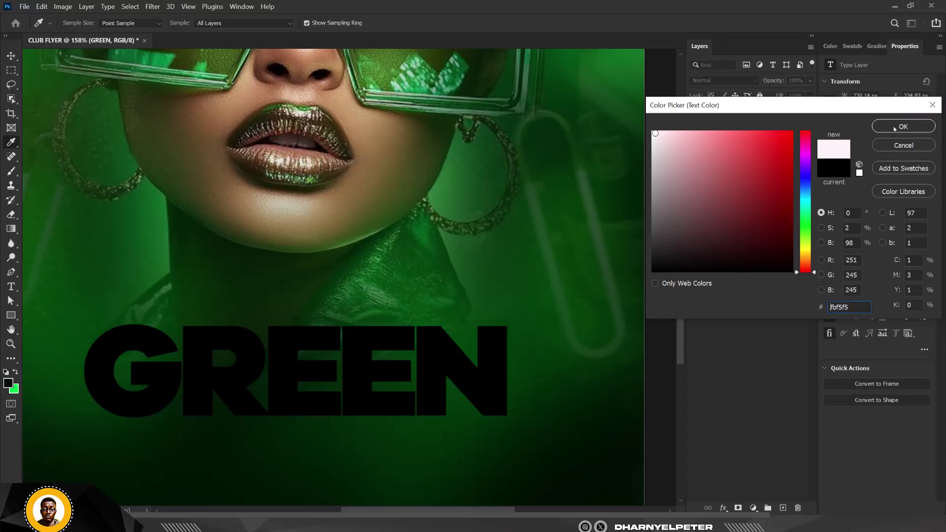
click(896, 128)
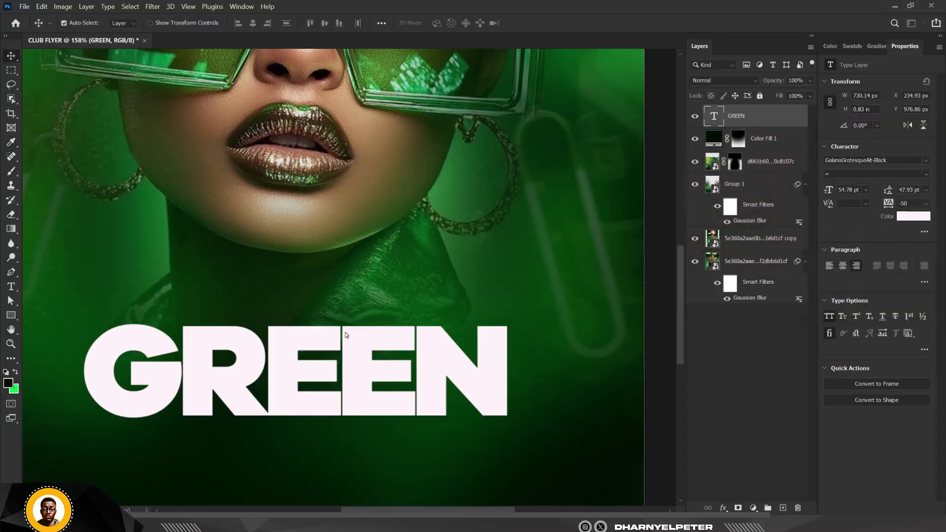
- Duplicate the GREEN text slightly lower and change the copy's wording to HOUSE
scroll(397, 327, down, 5)
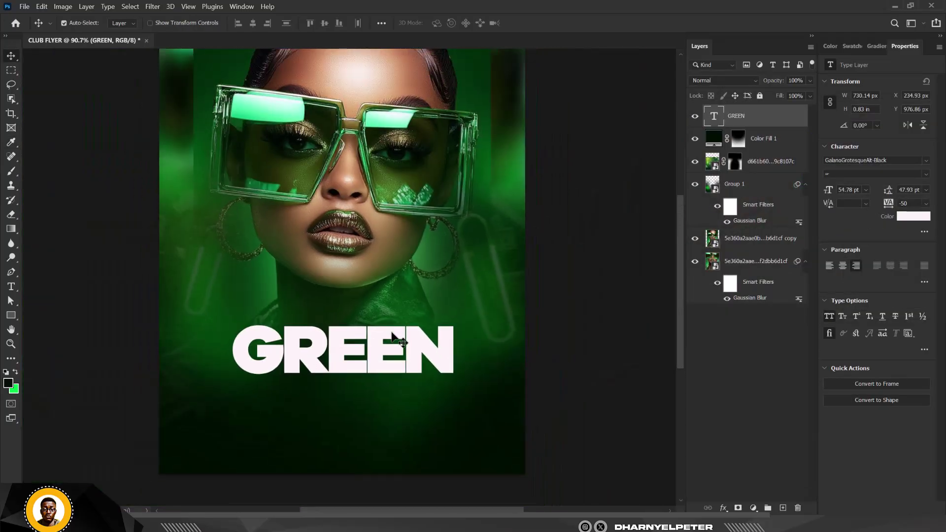
scroll(384, 351, up, 3)
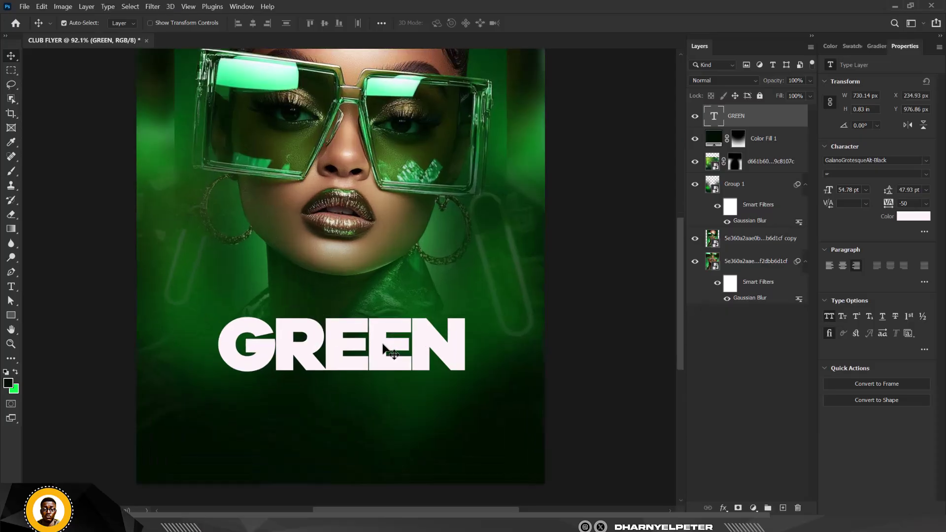
scroll(390, 352, up, 2)
drag(387, 344, 370, 387)
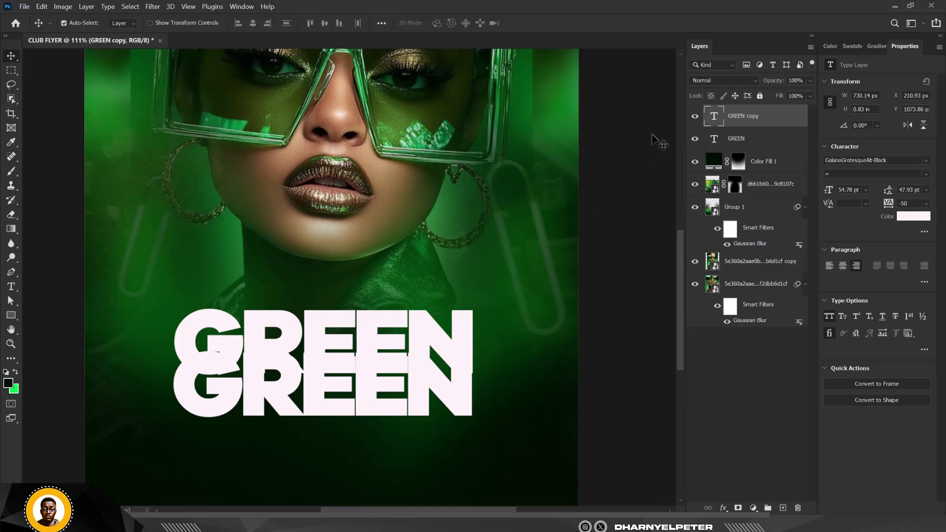
double_click(714, 120)
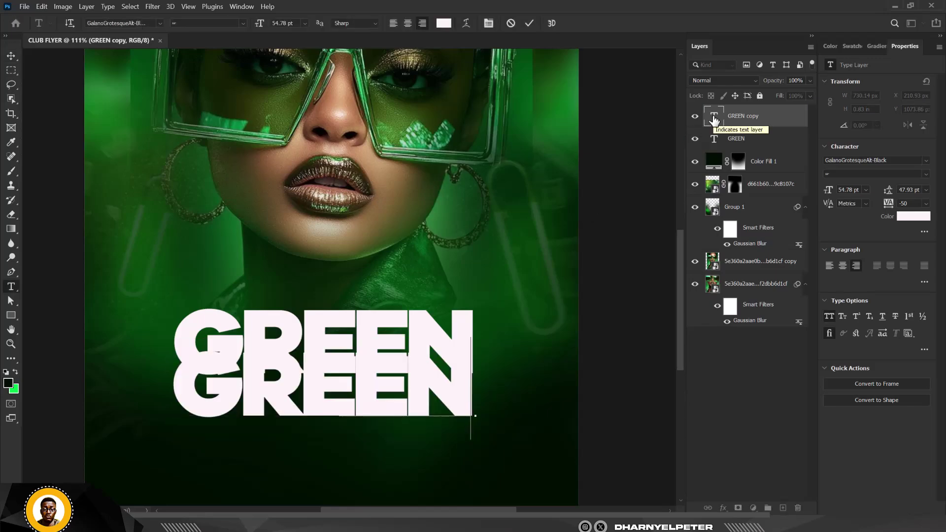
text(HOUSE)
click(11, 56)
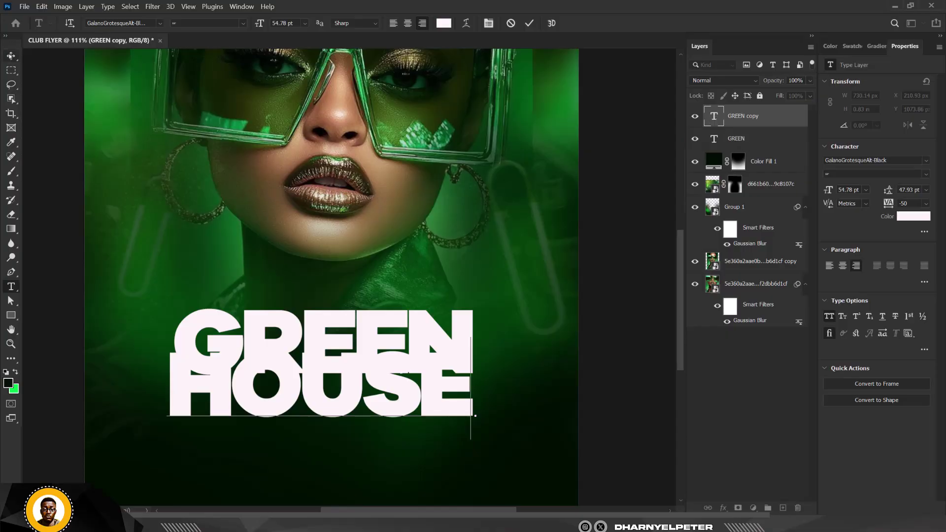
- Place HOUSE directly beneath GREEN and scale it down to about 712 px wide so their right edges line up
drag(352, 403, 359, 404)
key(ctrl)
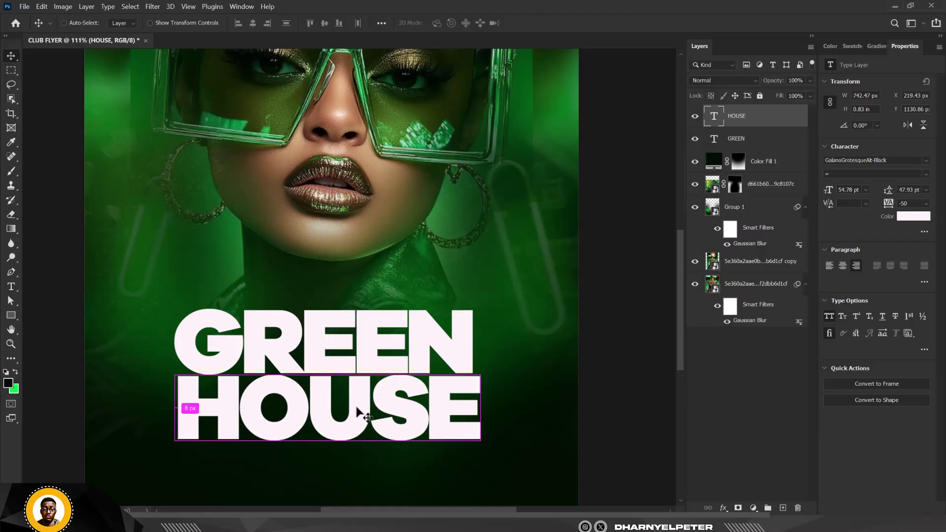
key(ctrl+t)
drag(480, 463, 472, 455)
key(Return)
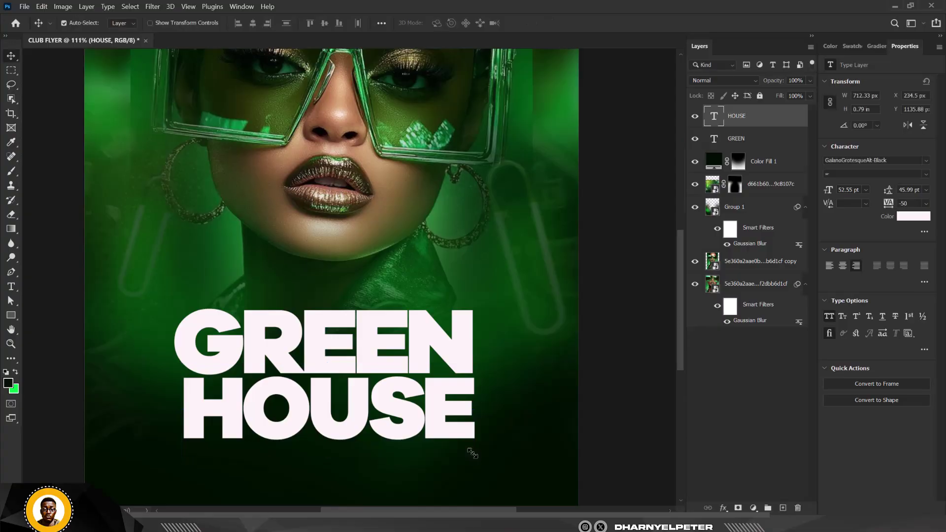
- Move HOUSE straight up about 30 px so it overlaps the lower edge of GREEN
scroll(316, 392, down, 5)
scroll(319, 399, up, 5)
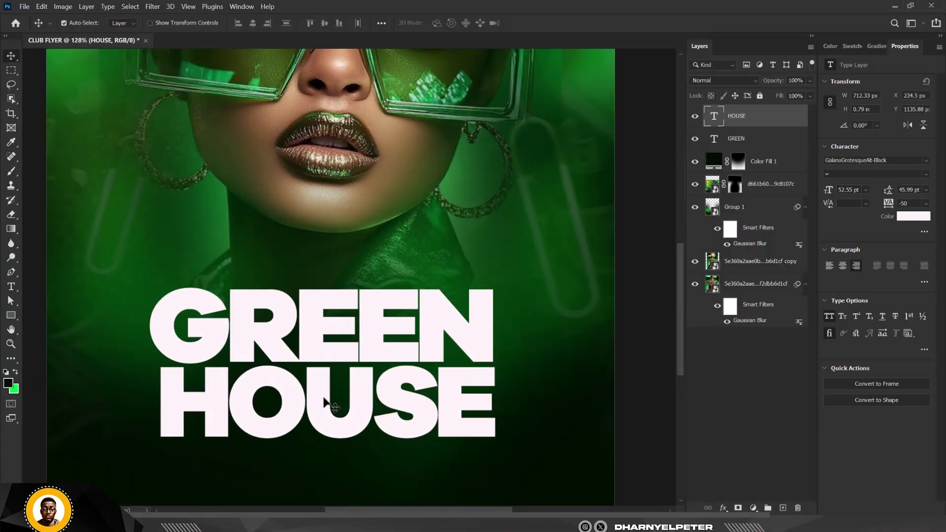
drag(325, 405, 327, 390)
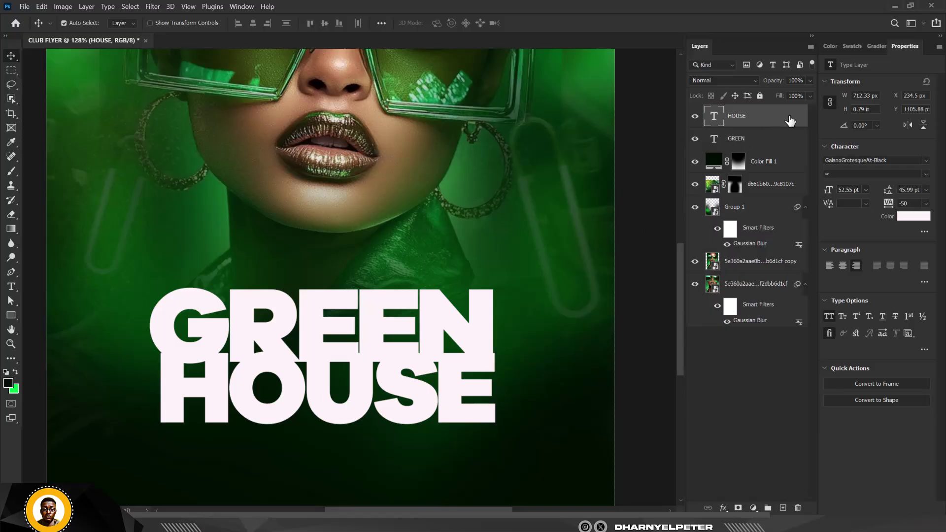
- Give the HOUSE text a black Multiply drop shadow with 100% opacity, 14 px distance, 25% spread and 40 px size
double_click(790, 121)
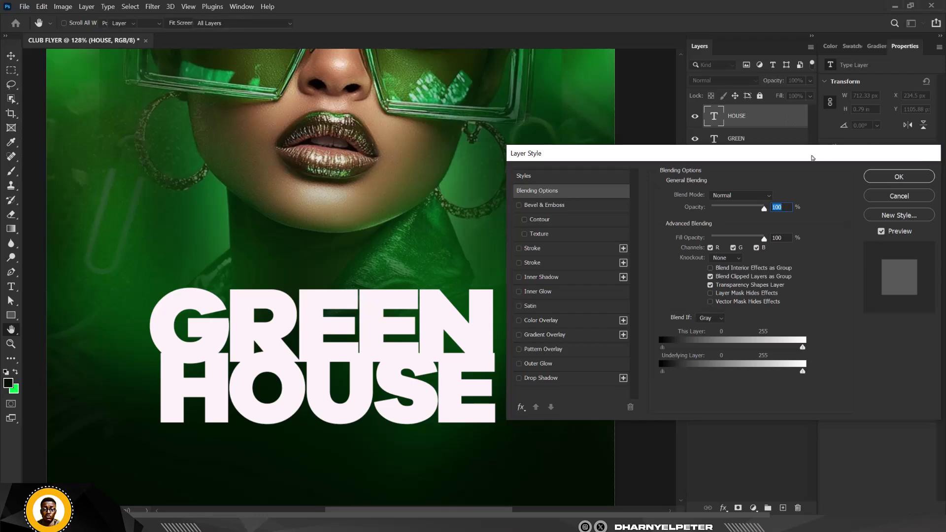
key(Escape)
right_click(772, 119)
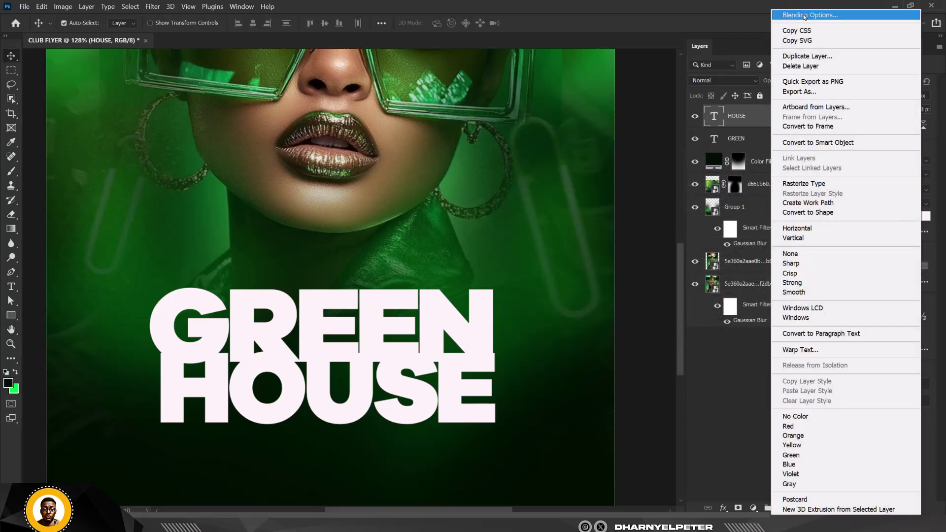
click(374, 191)
key(ctrl+alt+b)
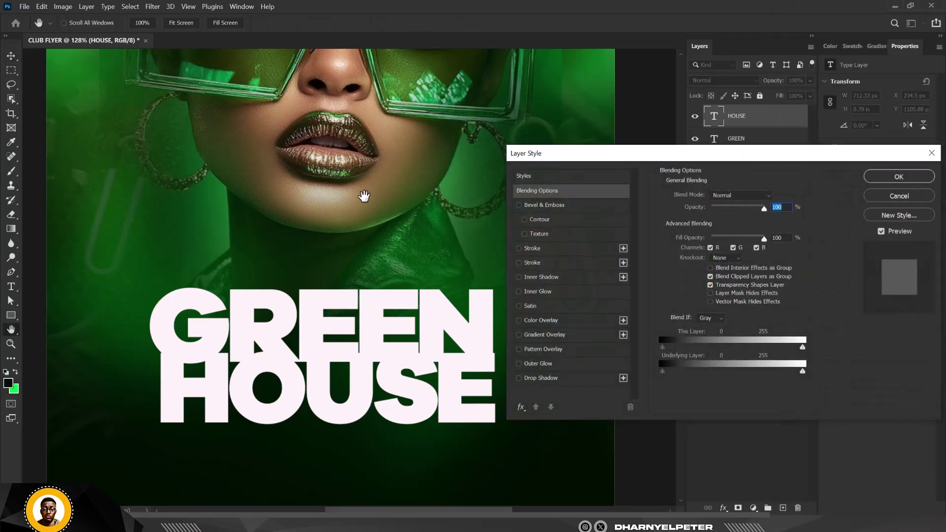
click(538, 378)
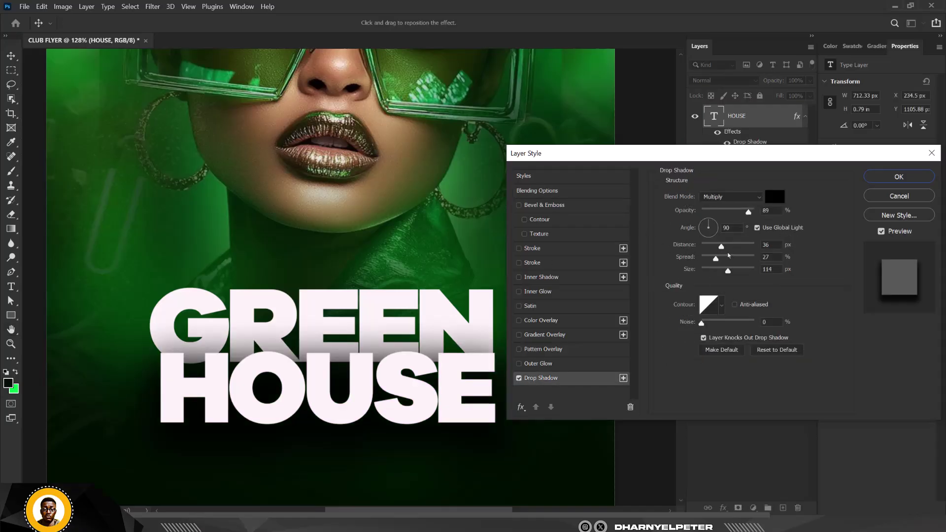
drag(721, 246, 709, 272)
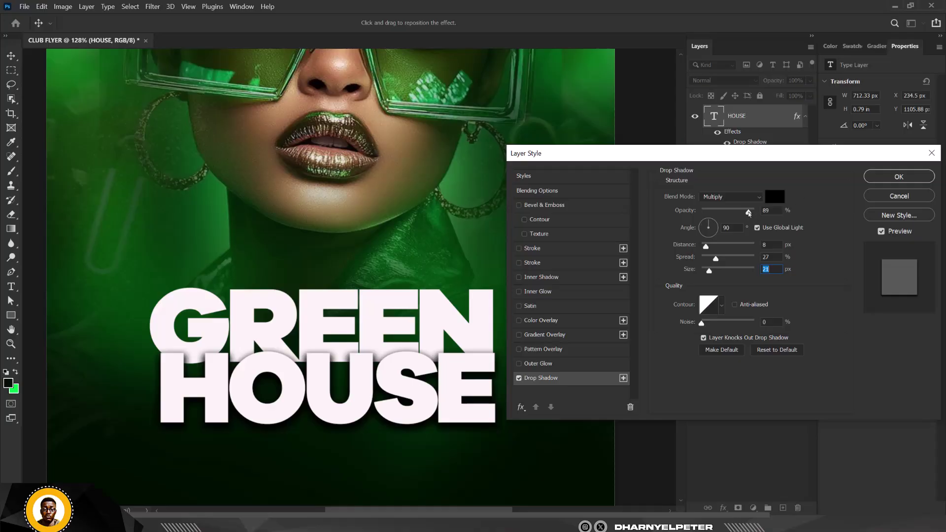
drag(749, 212, 755, 212)
mouse_move(709, 271)
mouse_down()
mouse_move(711, 250)
mouse_move(715, 261)
mouse_up()
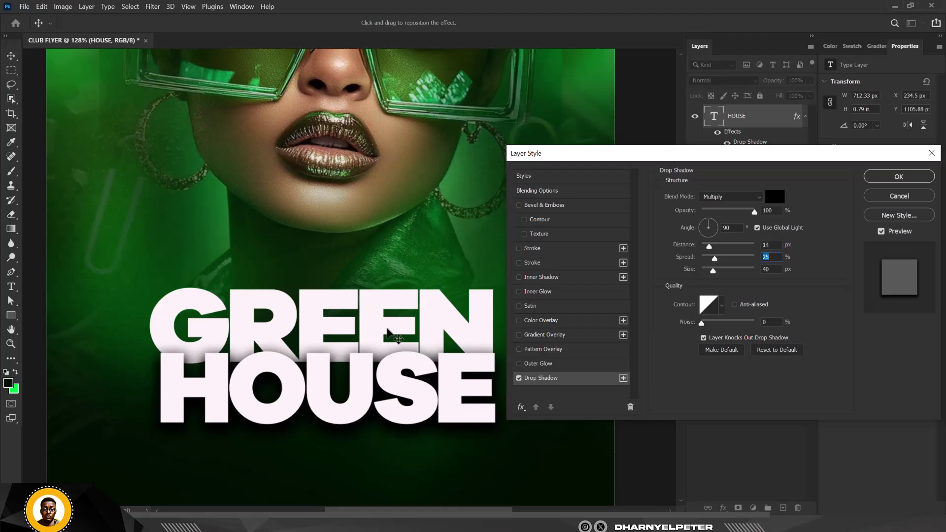
click(878, 174)
- Recolor the HOUSE text by sampling the background green and brightening it to #29ff54
key(ctrl+0)
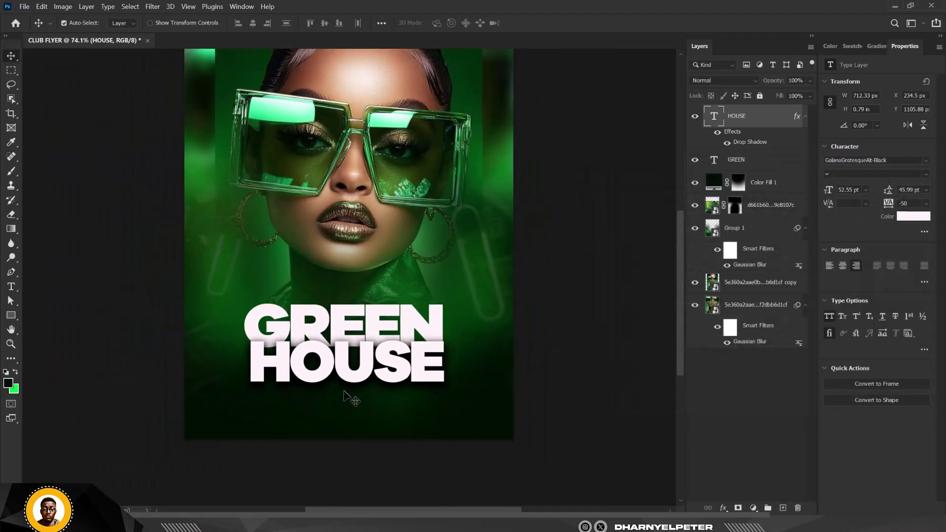
scroll(373, 361, up, 2)
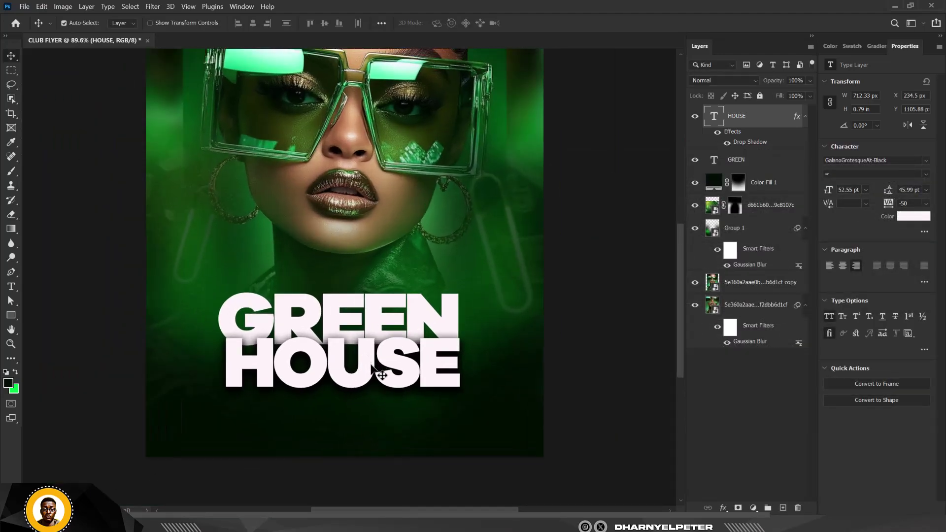
scroll(372, 365, up, 1)
scroll(371, 374, up, 1)
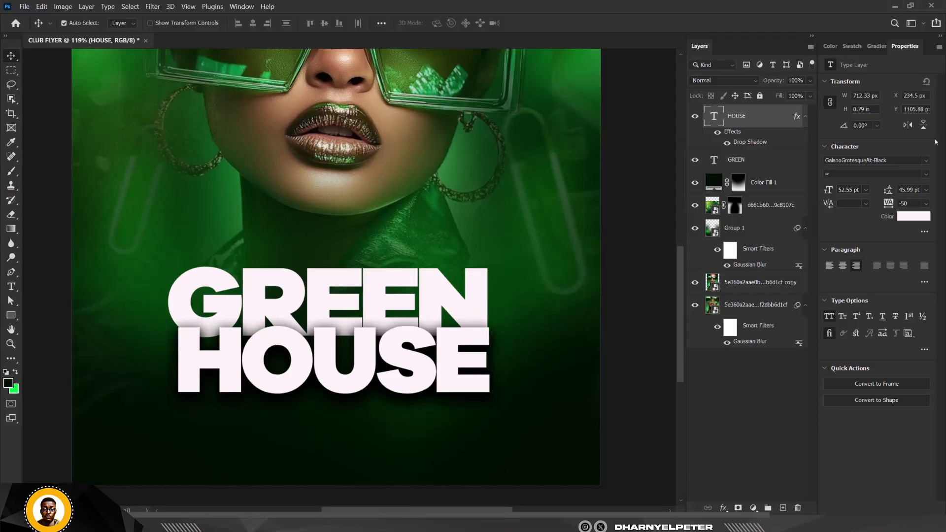
click(907, 223)
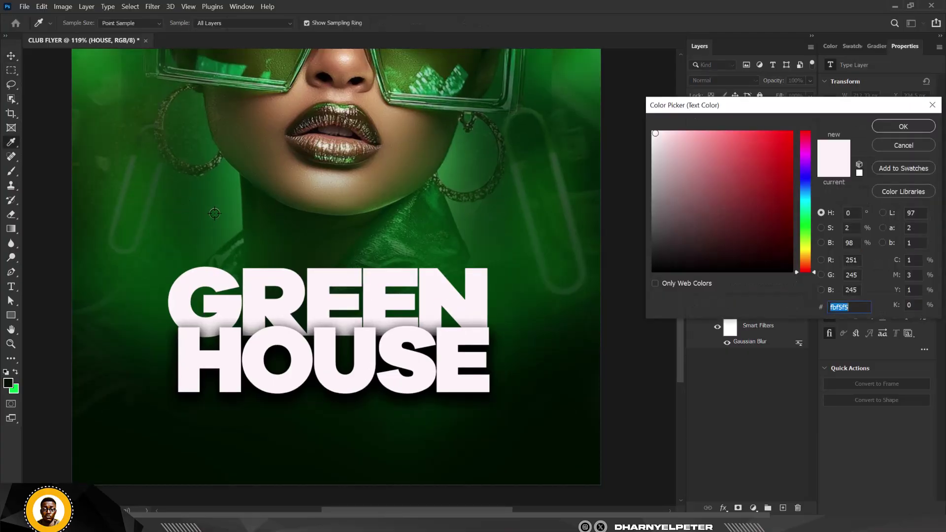
click(227, 206)
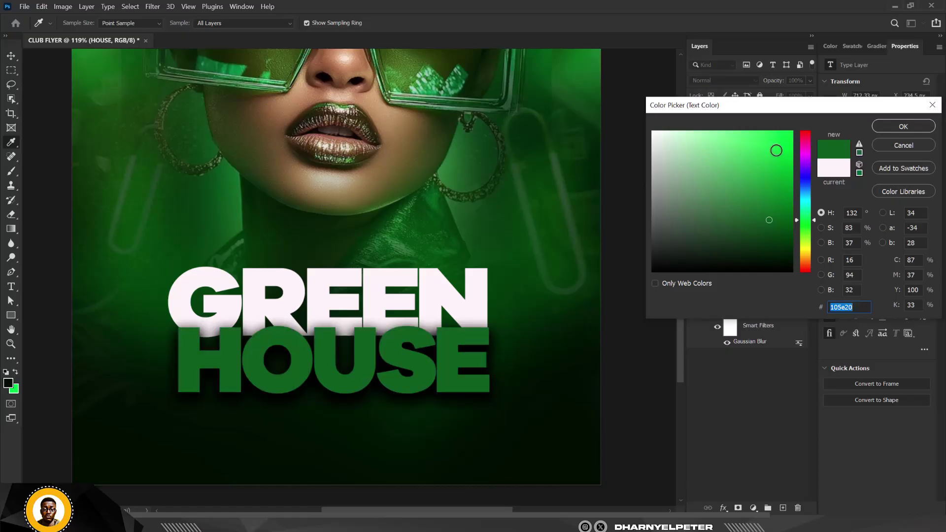
drag(769, 220, 771, 127)
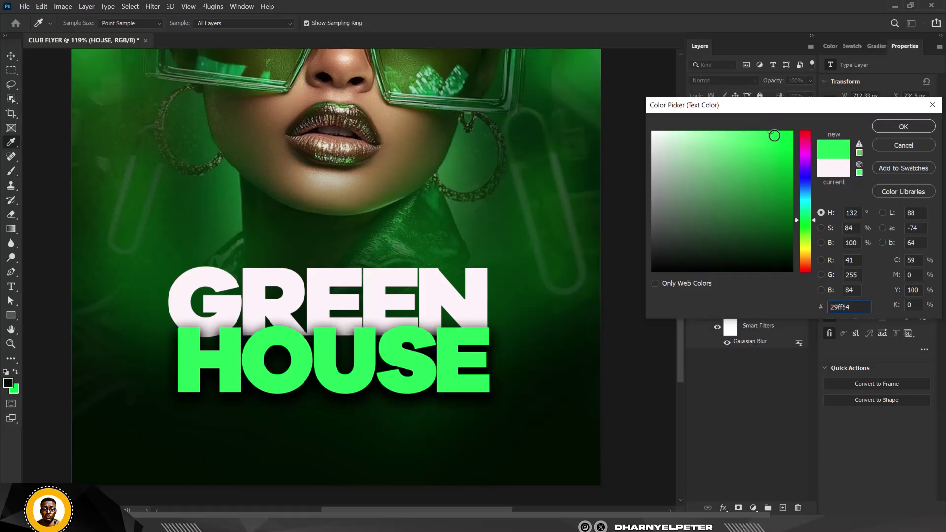
click(883, 129)
key(v)
- Add a new empty layer above HOUSE and clip it to the HOUSE text
scroll(340, 318, down, 3)
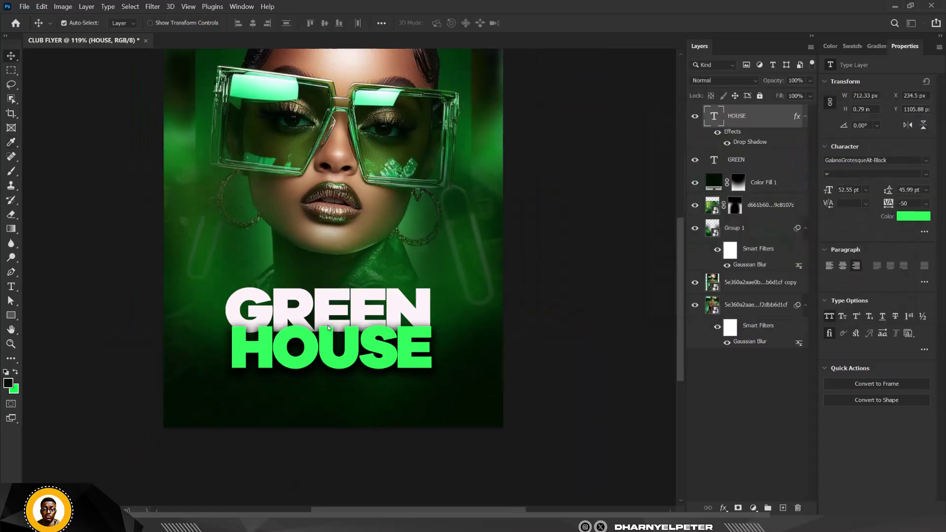
scroll(340, 319, up, 3)
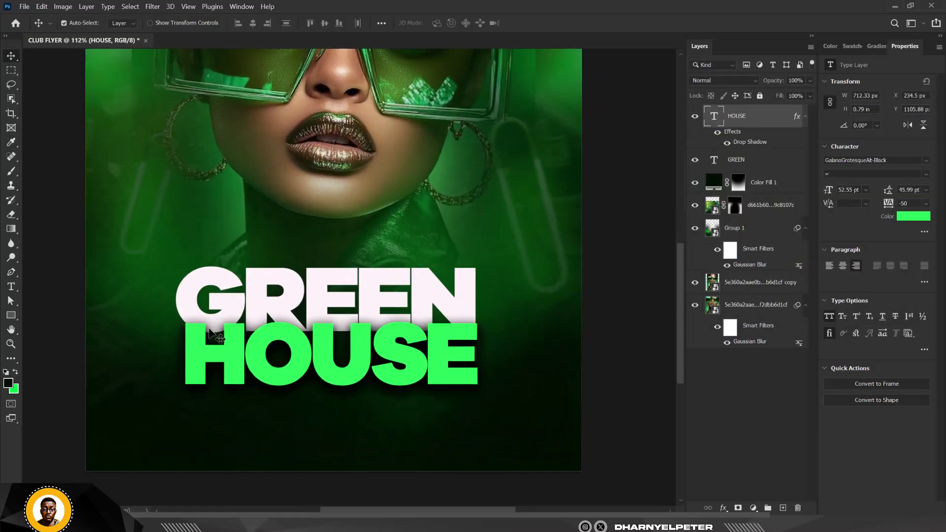
click(784, 508)
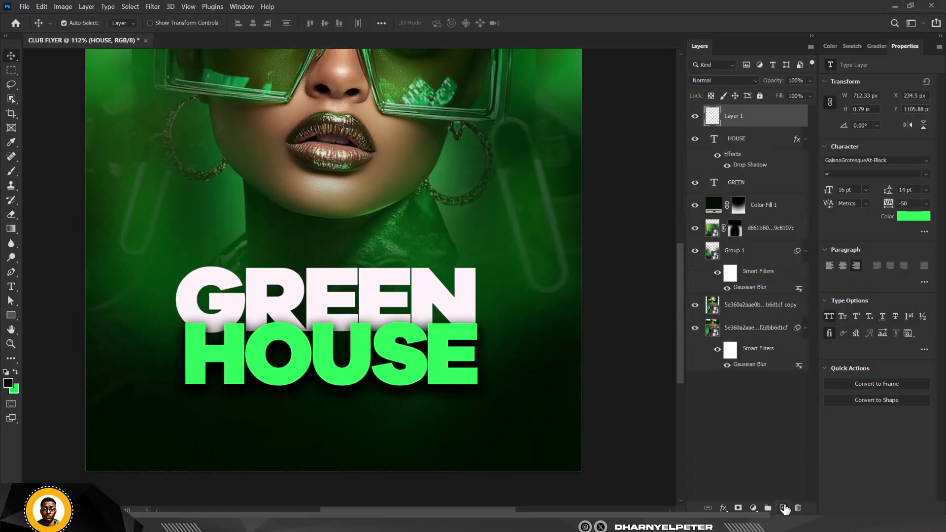
right_click(775, 120)
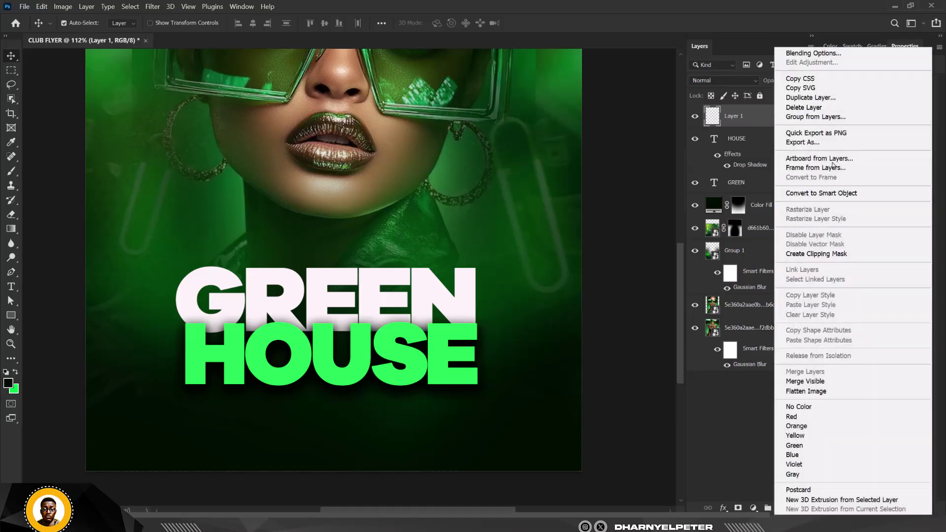
click(823, 254)
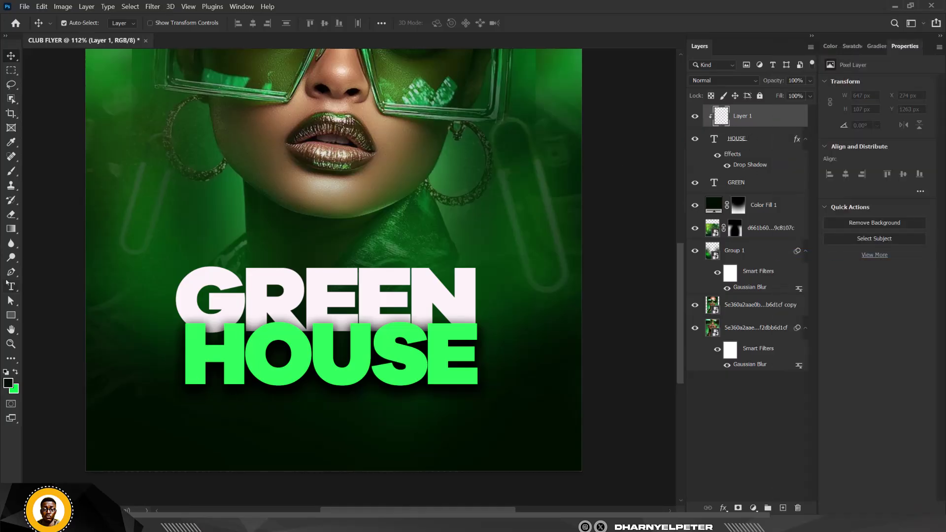
- Set the Freeform Pen tool to draw shapes with a white fill and no stroke
click(12, 272)
click(50, 282)
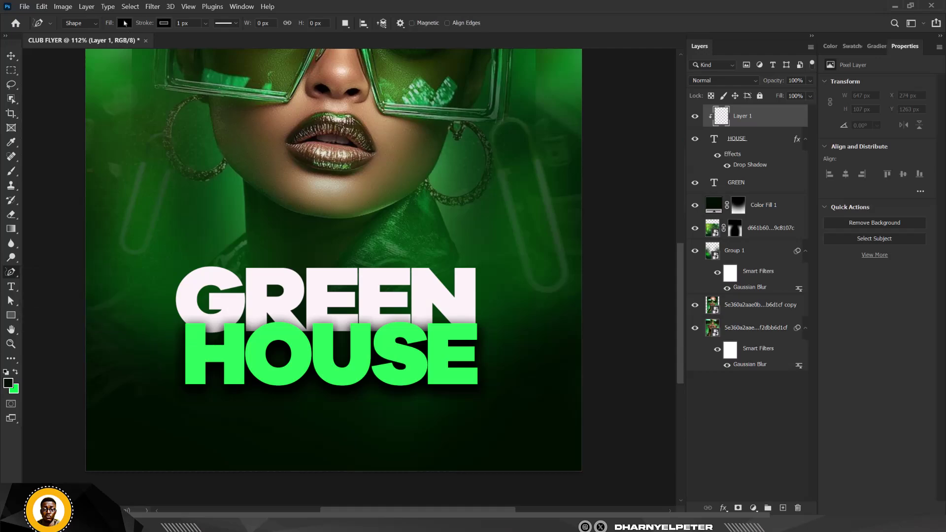
click(164, 23)
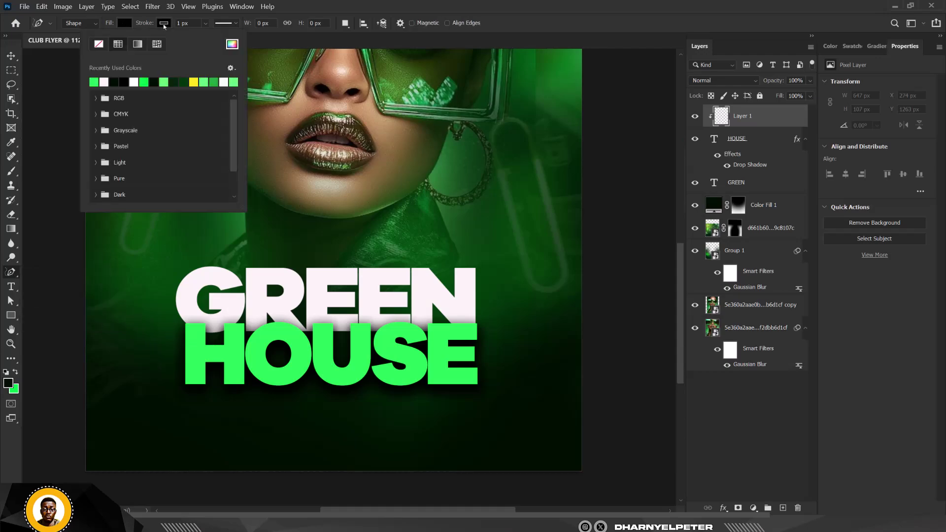
click(99, 44)
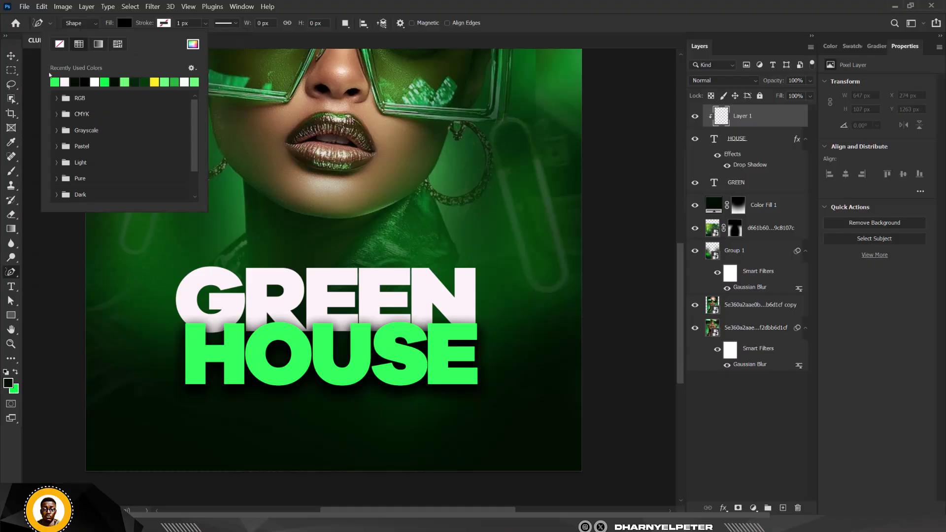
click(66, 82)
click(777, 118)
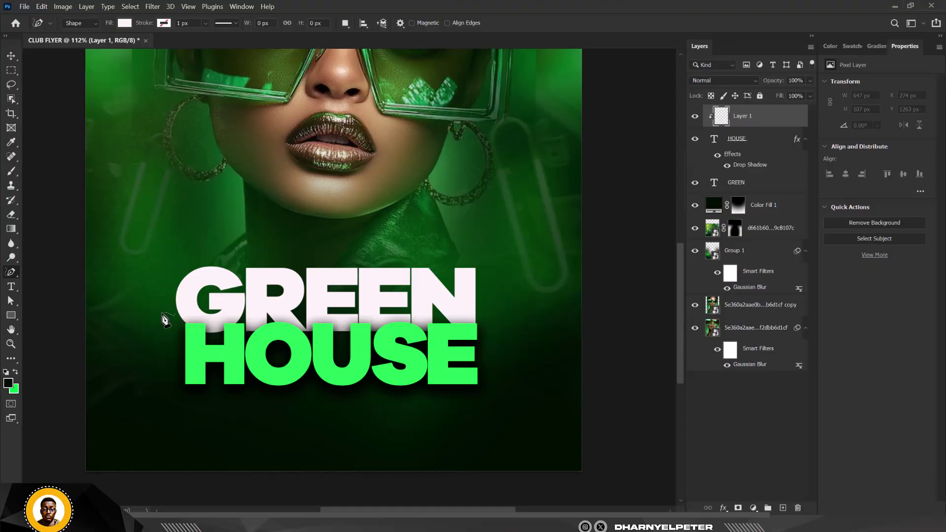
click(170, 314)
mouse_move(161, 340)
mouse_down()
mouse_move(173, 356)
mouse_move(249, 345)
mouse_move(306, 386)
mouse_up()
key(Escape)
click(172, 353)
key(Escape)
click(237, 350)
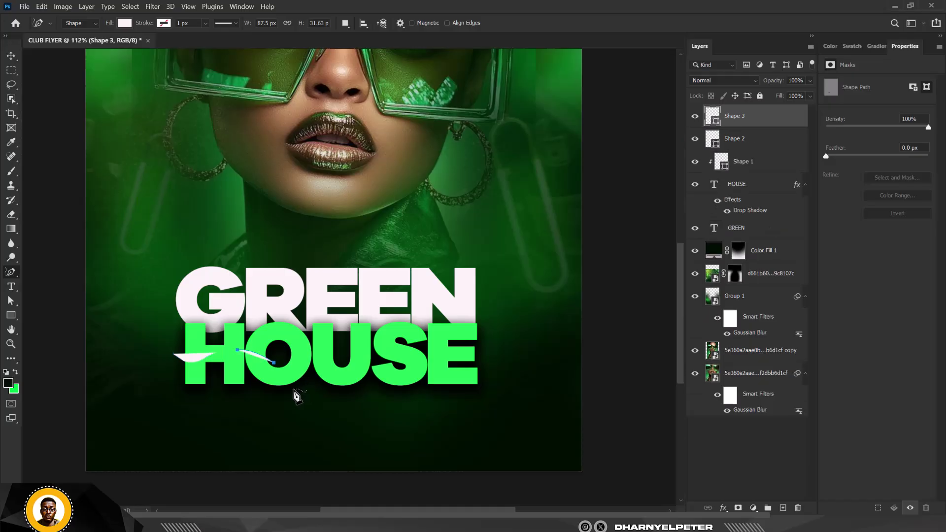
key(Delete)
key(Delete)
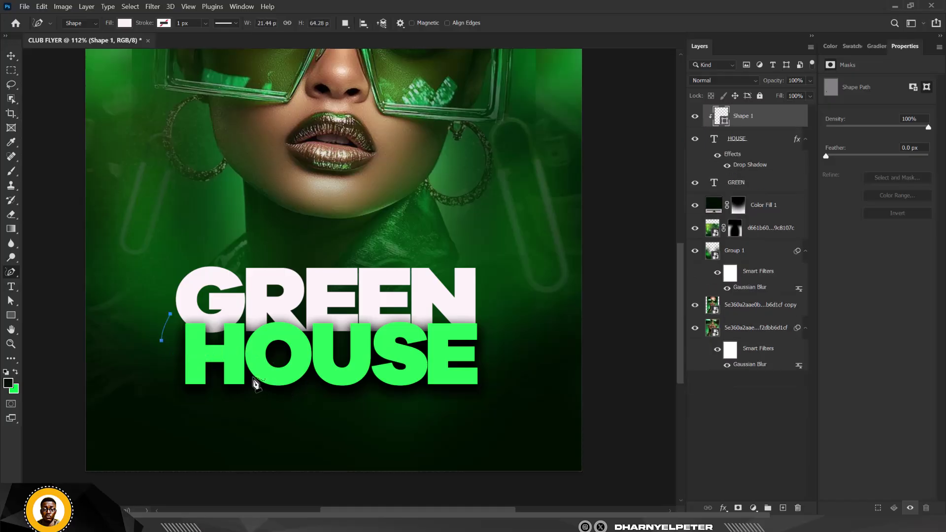
key(ctrl+z)
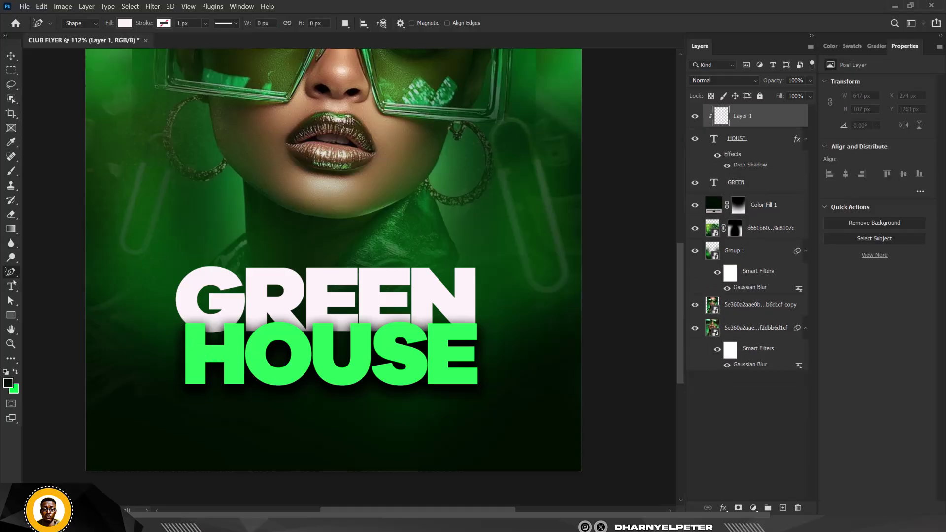
- With the regular Pen tool, draw a wavy edge of a white clipped shape across the middle of the HOUSE letters
right_click(11, 271)
click(47, 272)
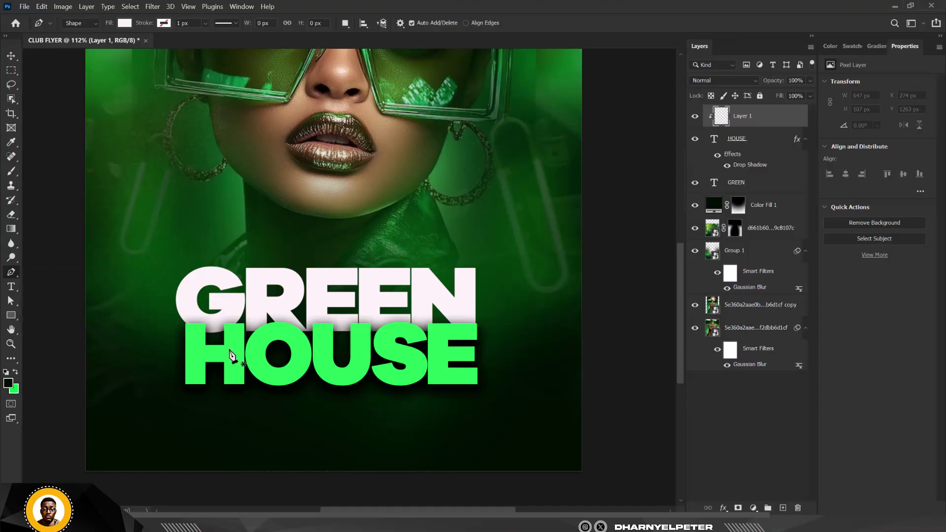
click(171, 315)
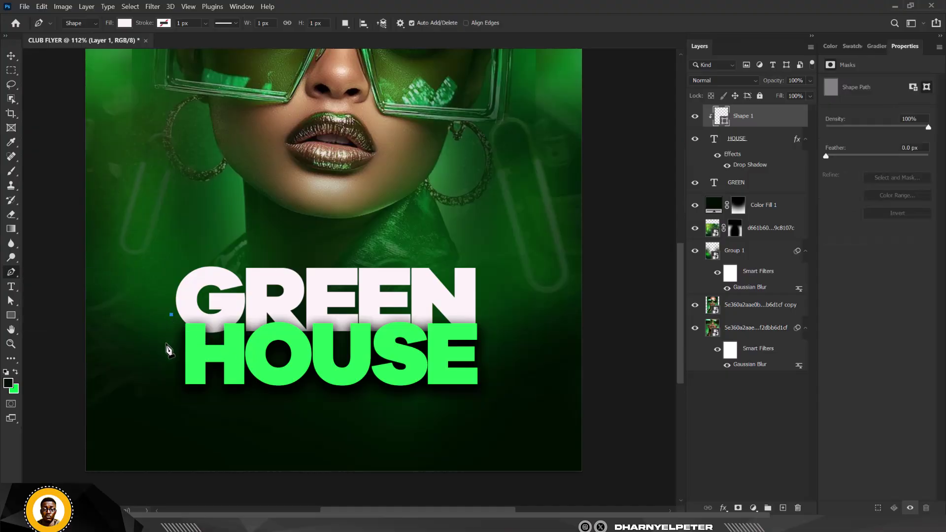
click(166, 343)
drag(181, 352, 409, 351)
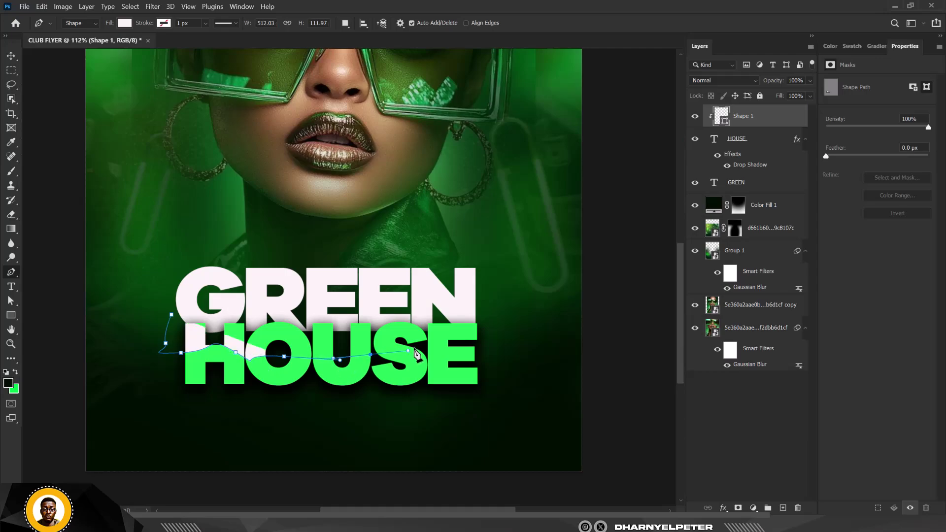
click(433, 352)
- Continue the wavy outline around the end of HOUSE and back over GREEN, closing it so white fills the letters' upper part
drag(486, 357, 540, 276)
drag(510, 280, 459, 275)
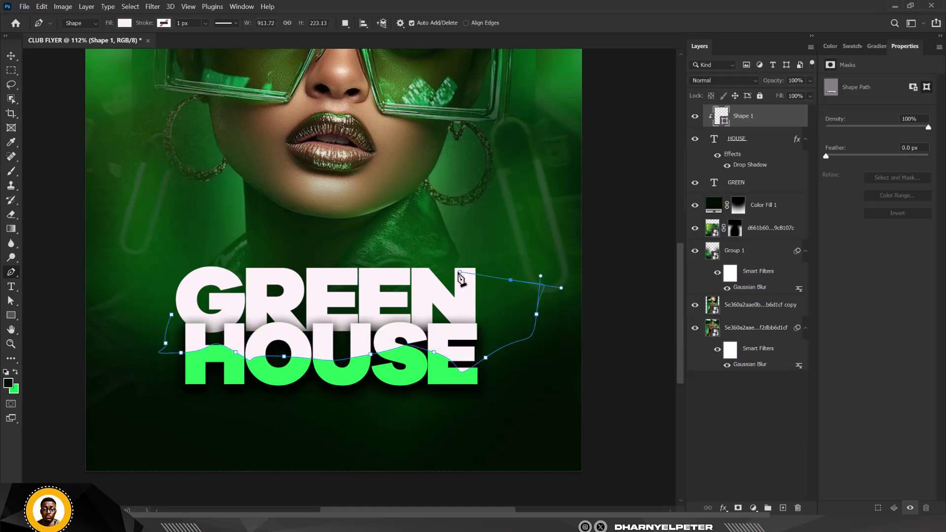
drag(328, 279, 198, 292)
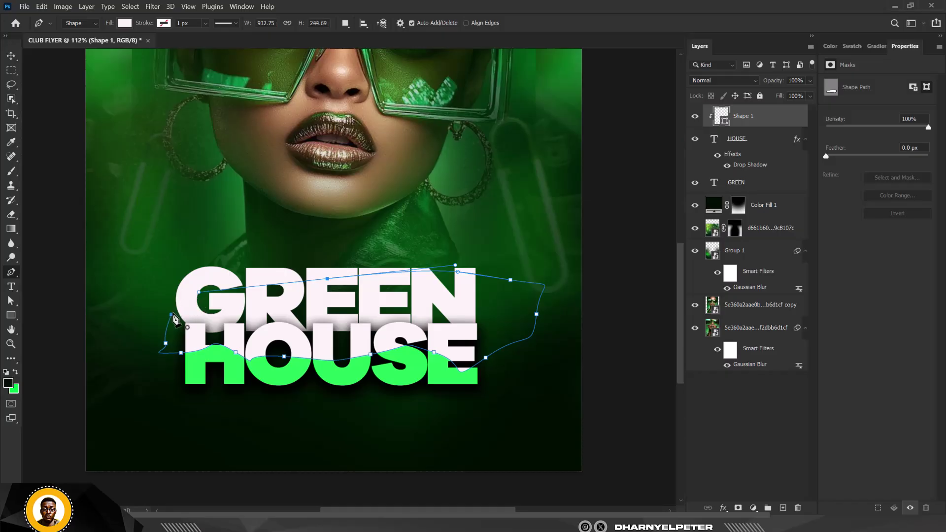
click(173, 315)
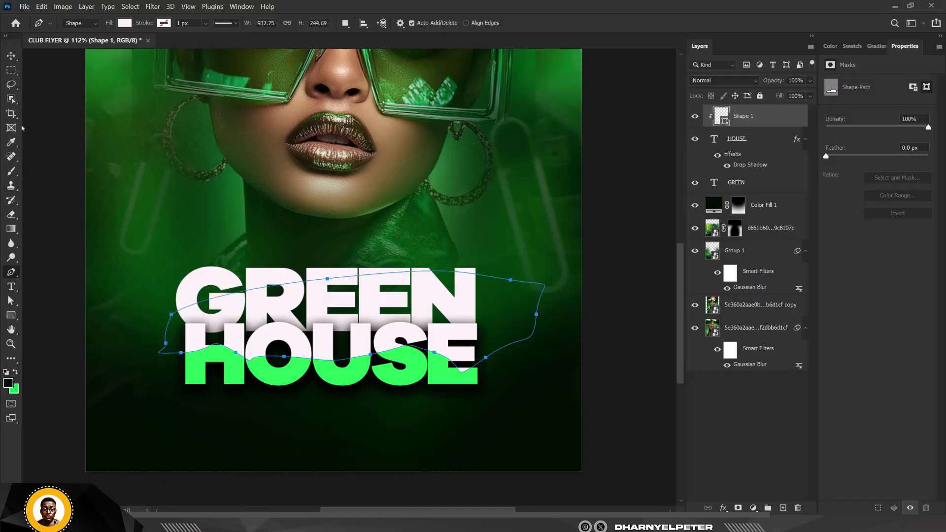
click(10, 54)
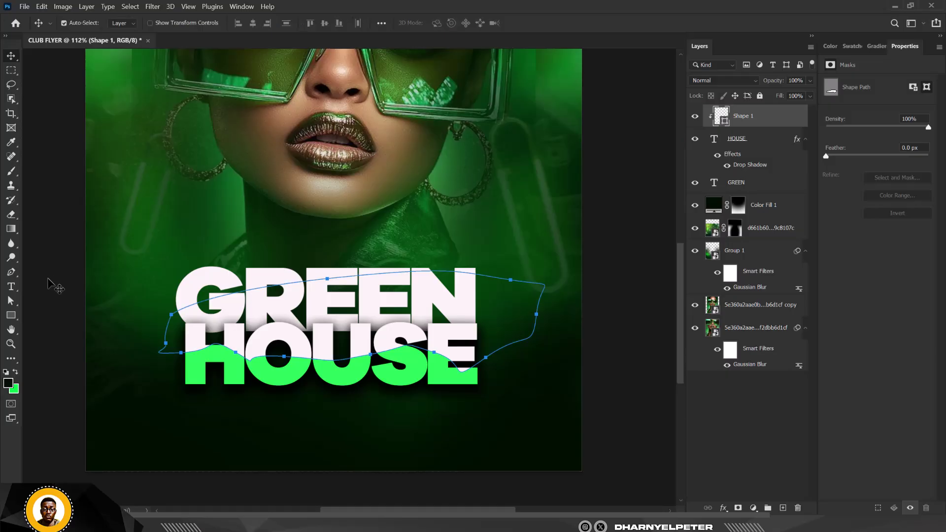
click(45, 285)
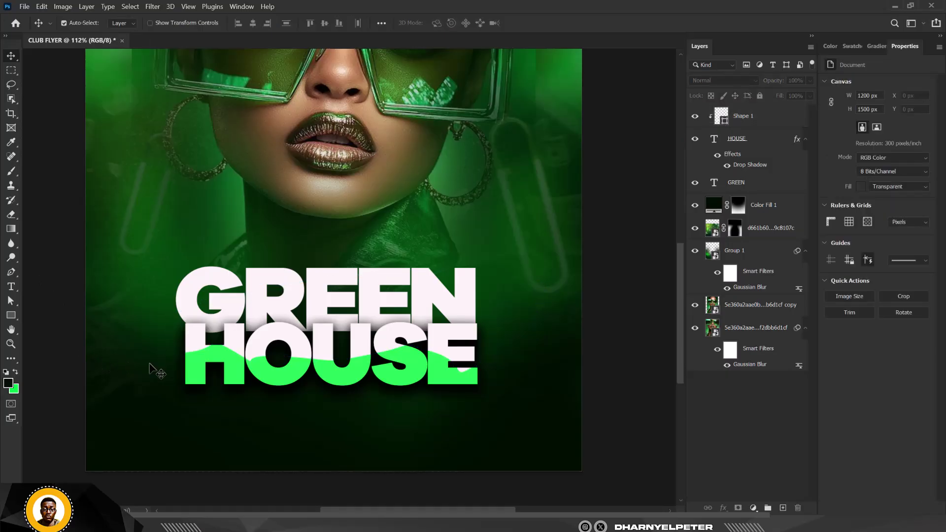
- Give the GREEN text a green Screen Outer Glow with 35% opacity, 15% noise and 43 px size
scroll(354, 382, down, 6)
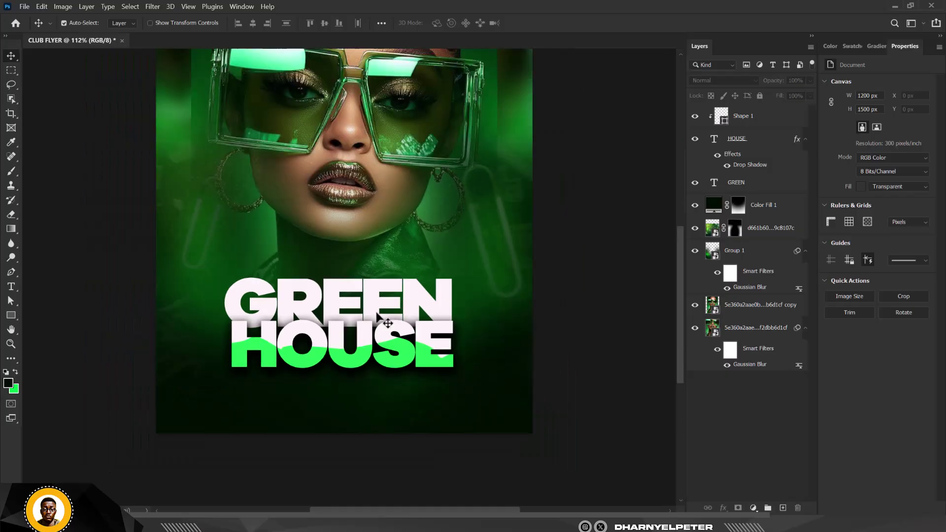
scroll(388, 323, up, 5)
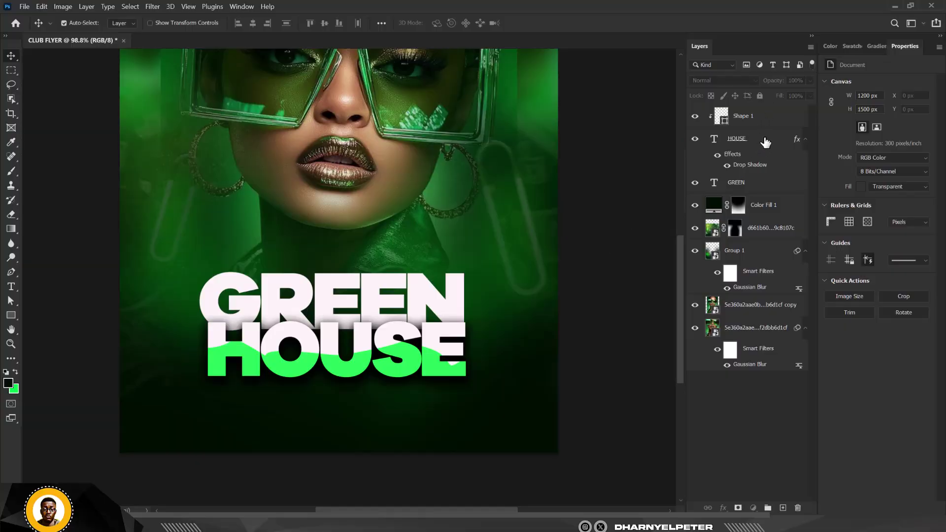
click(765, 142)
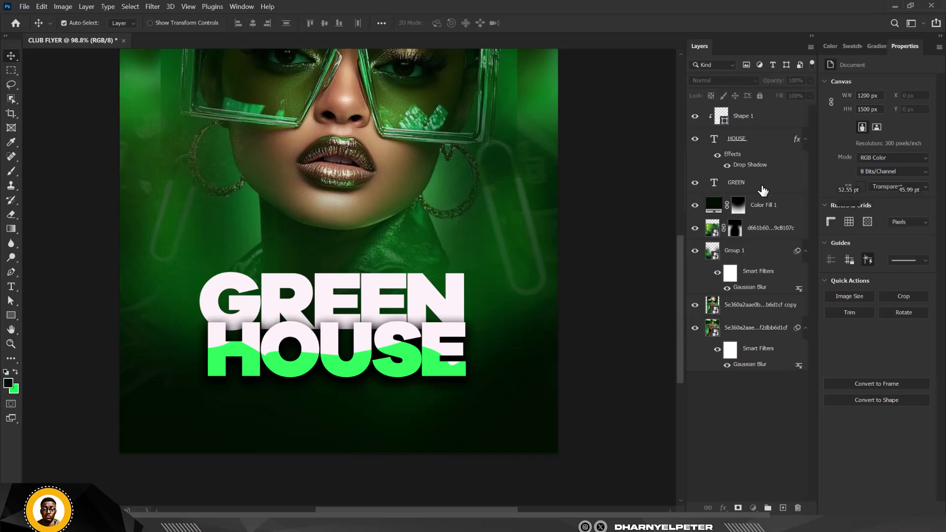
key(alt+])
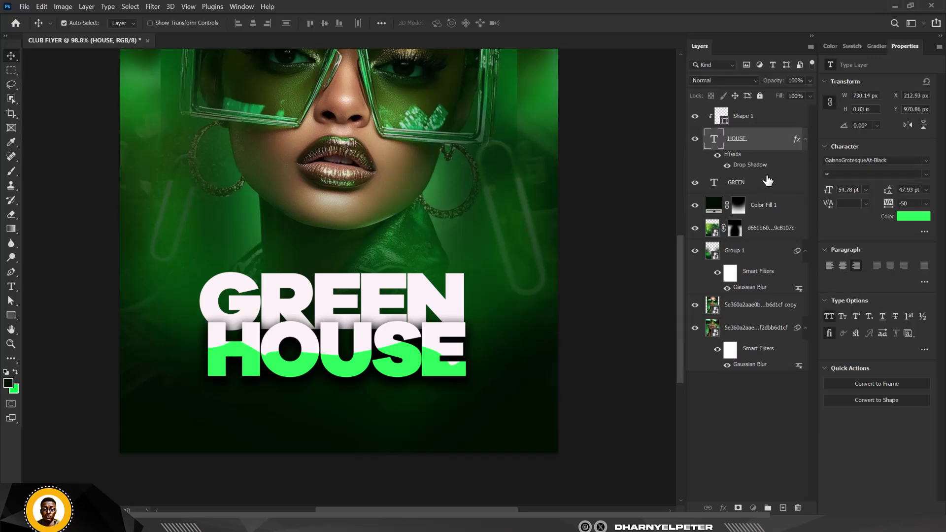
click(768, 181)
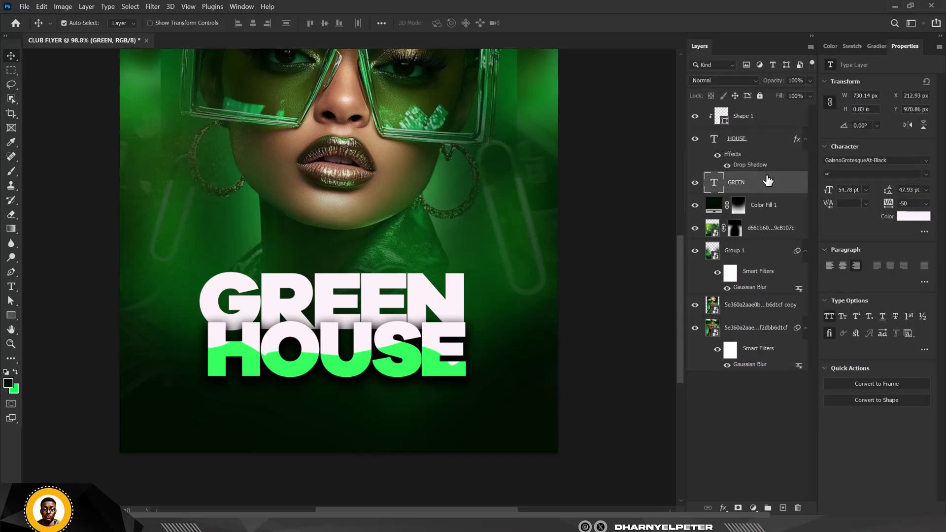
right_click(788, 187)
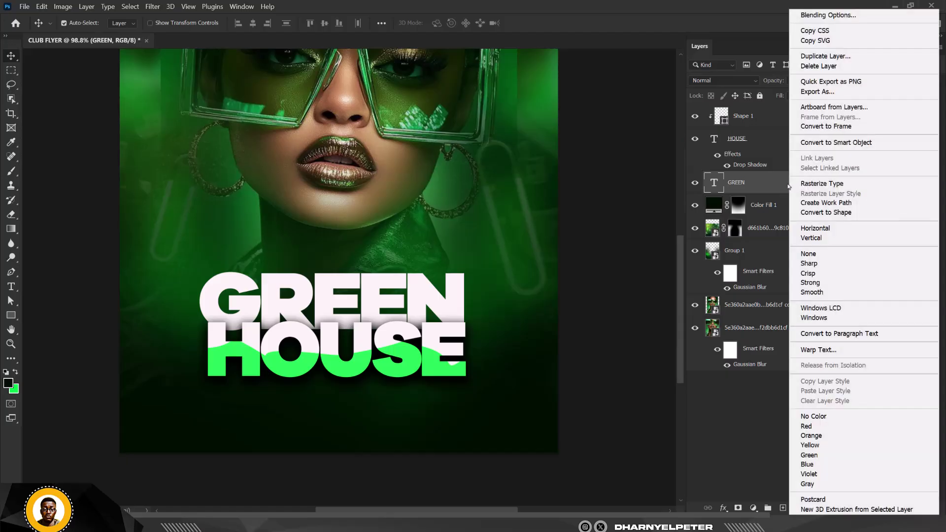
click(872, 18)
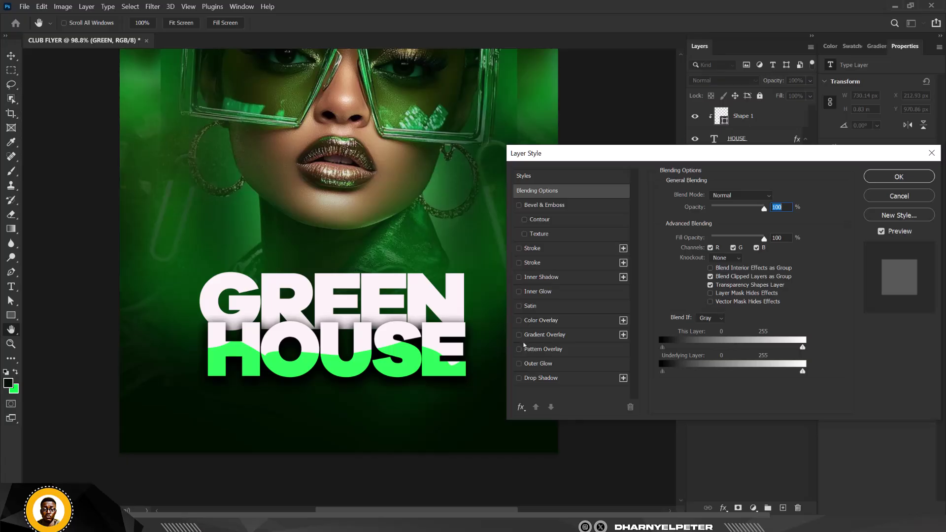
click(518, 365)
click(559, 373)
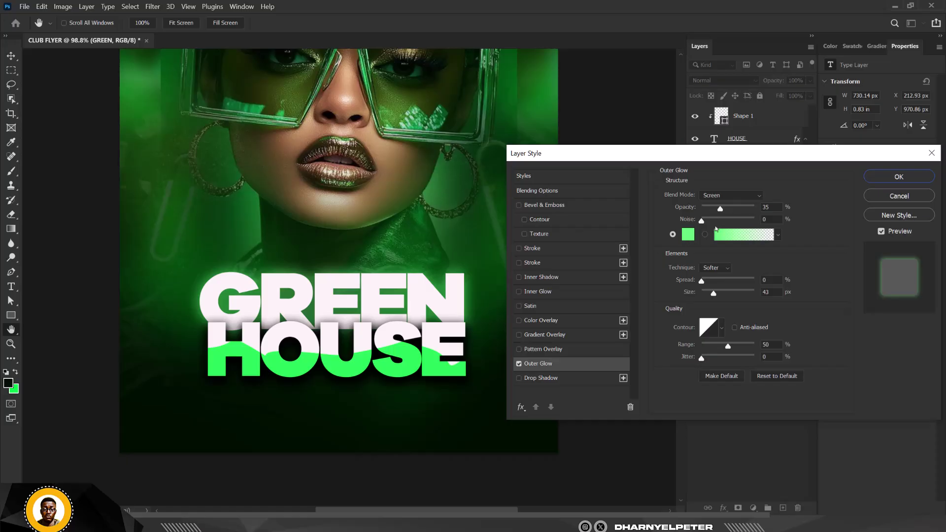
mouse_move(702, 221)
mouse_down()
mouse_move(733, 222)
mouse_move(710, 224)
mouse_up()
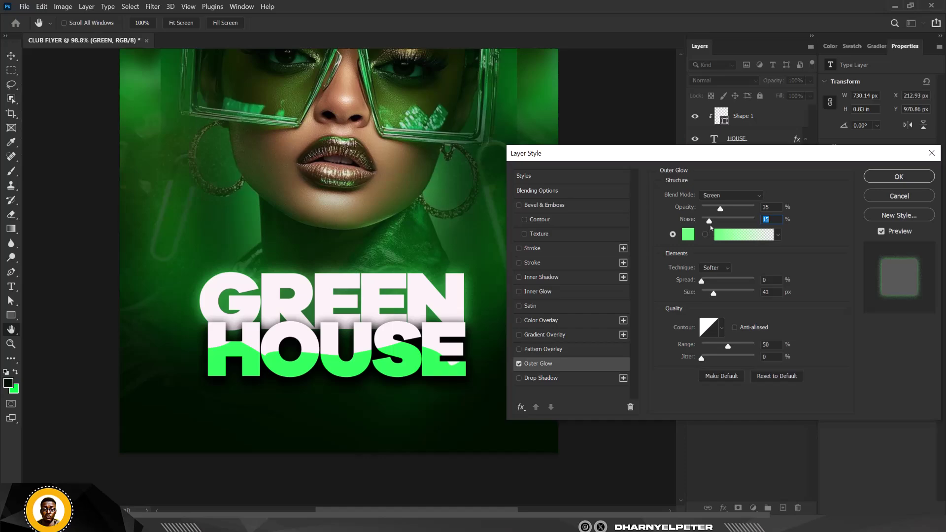
click(900, 177)
- Group the title layers under the name MAIN TEXT and move the group straight up about 40 px
key(v)
key(ctrl+minus)
scroll(453, 270, up, 2)
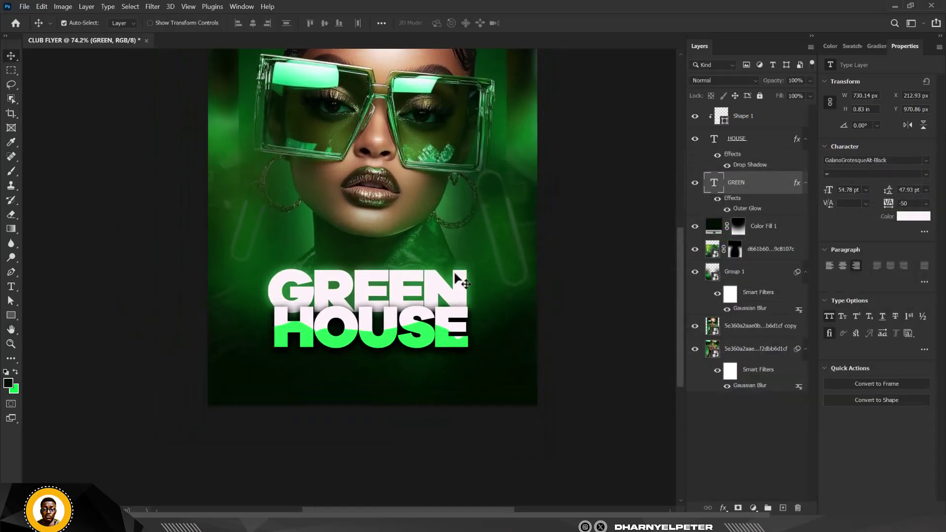
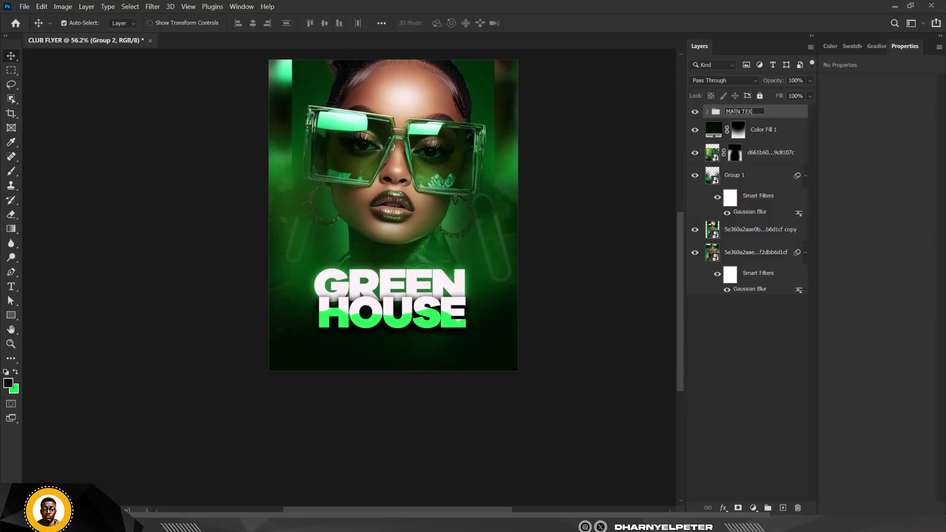
text(T)
key(Return)
key(shift+Up)
key(shift+Up)
key(shift+Up)
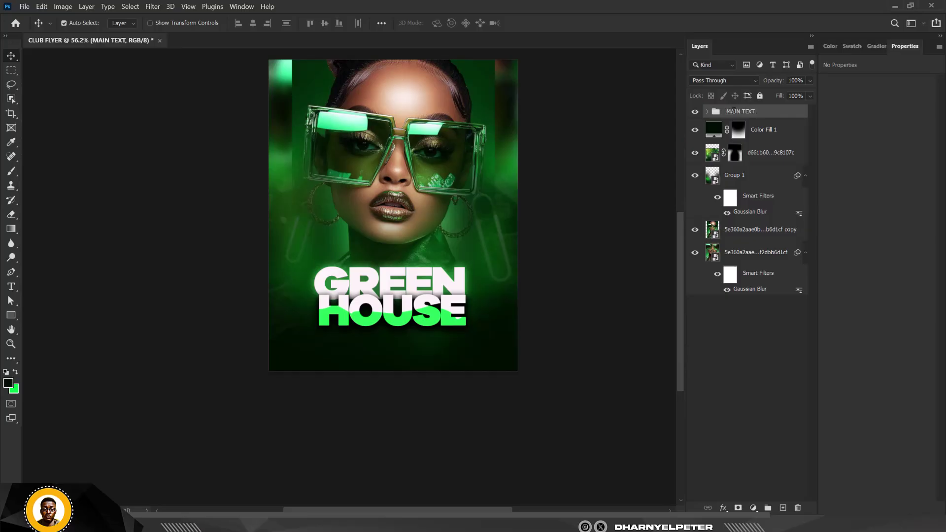
key(shift+Up)
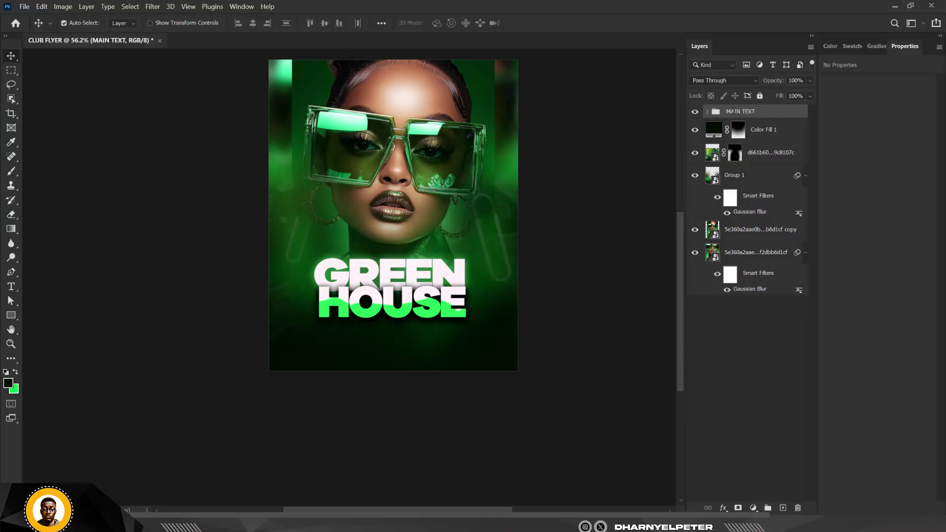
- Add a 16 pt PARTY text line in the dark area below the HOUSE title
scroll(394, 225, up, 5)
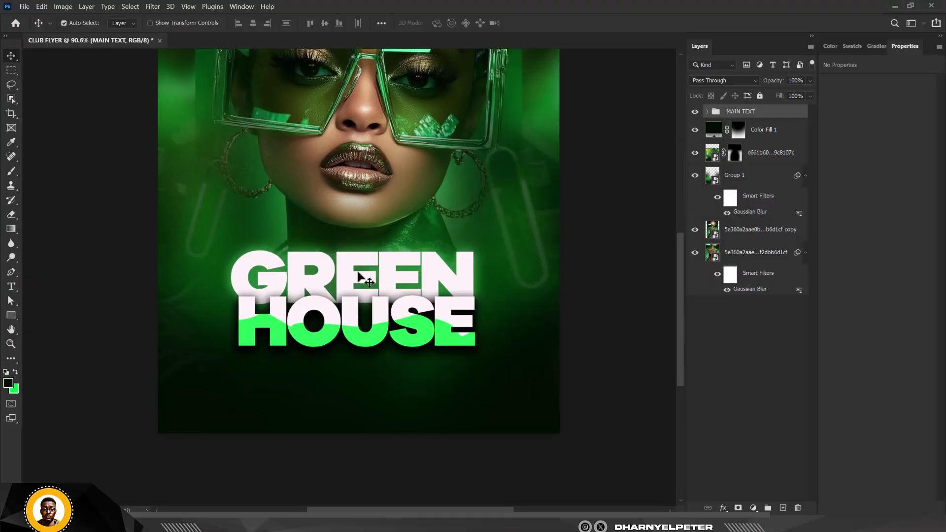
scroll(401, 350, up, 1)
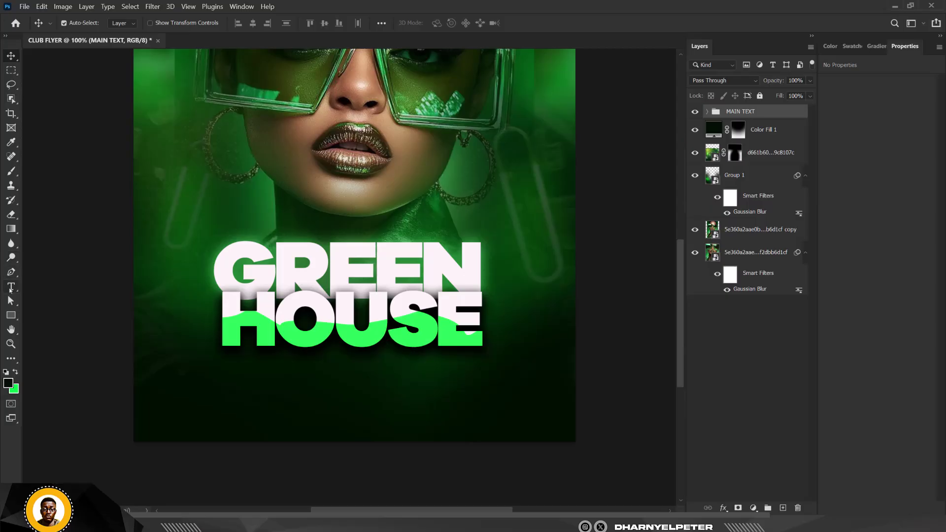
click(11, 288)
click(331, 394)
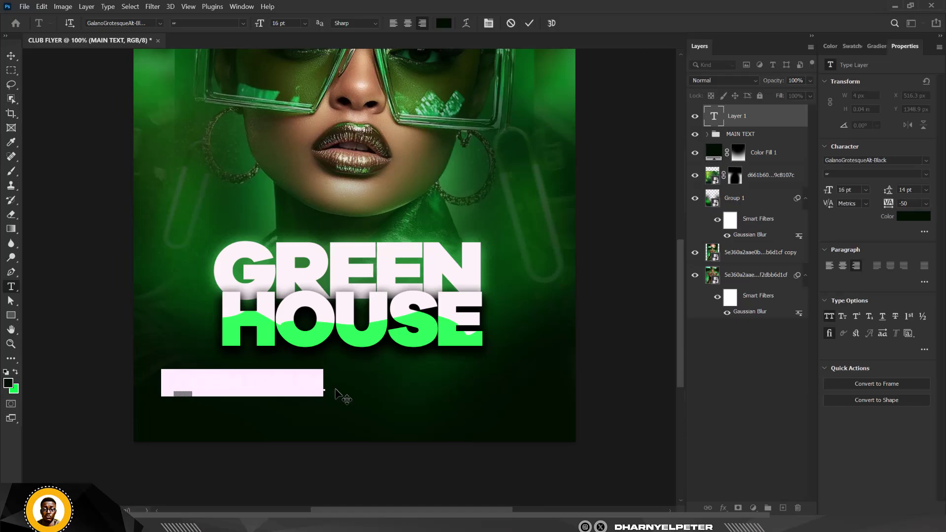
key(BackSpace)
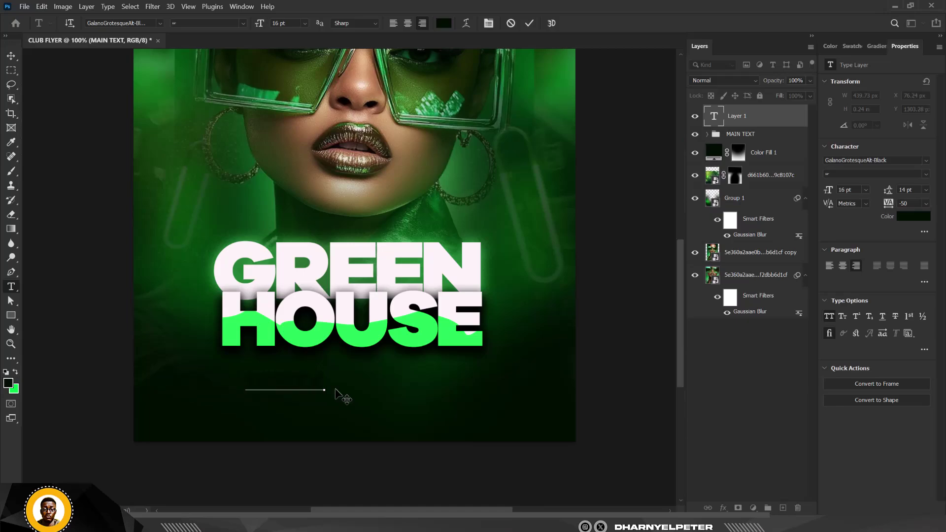
text(PARTY)
click(11, 56)
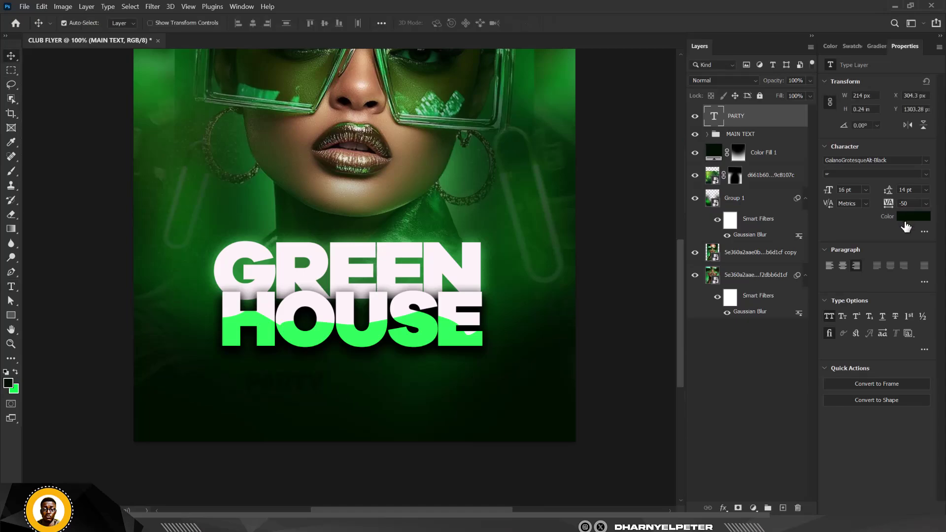
- Recolor the PARTY text to off-white #fbf5f5 by sampling the GREEN lettering
click(912, 217)
click(345, 267)
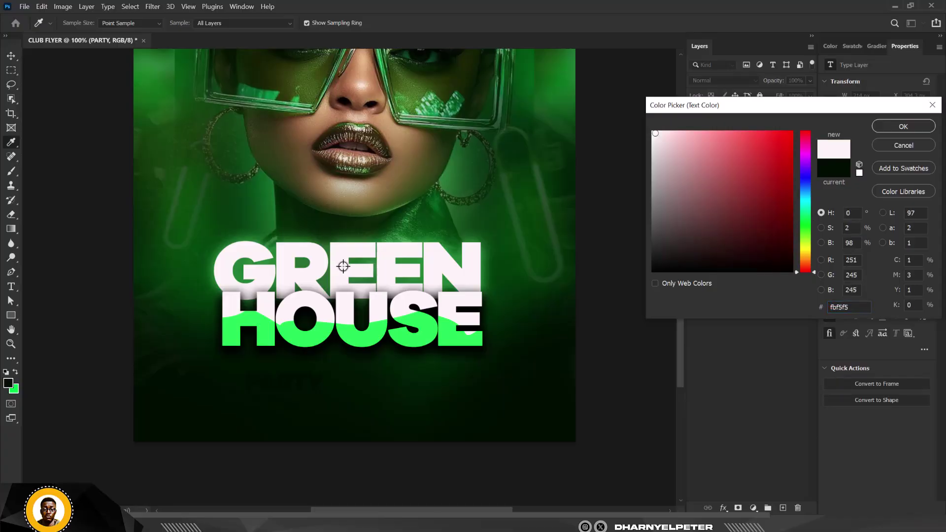
click(903, 126)
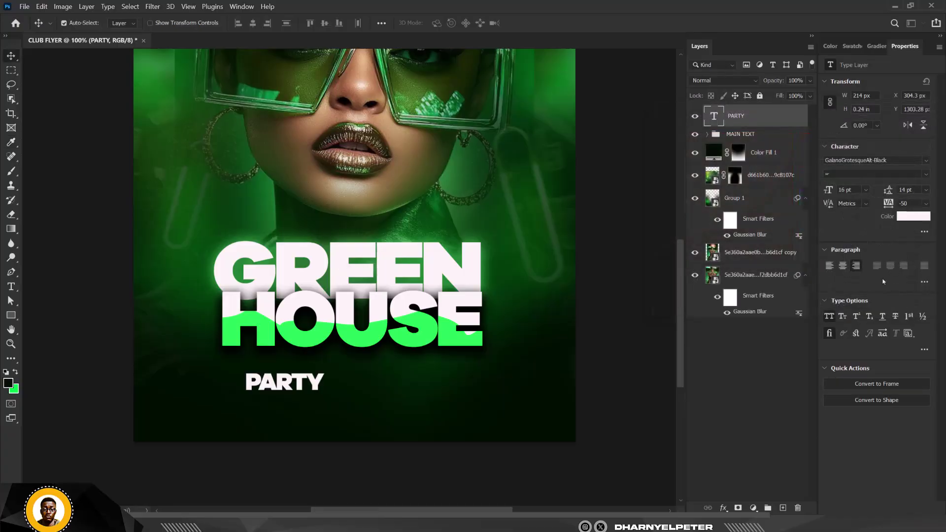
- Scale the PARTY text down to about 7.93 pt and set its tracking to 3000
key(ctrl+t)
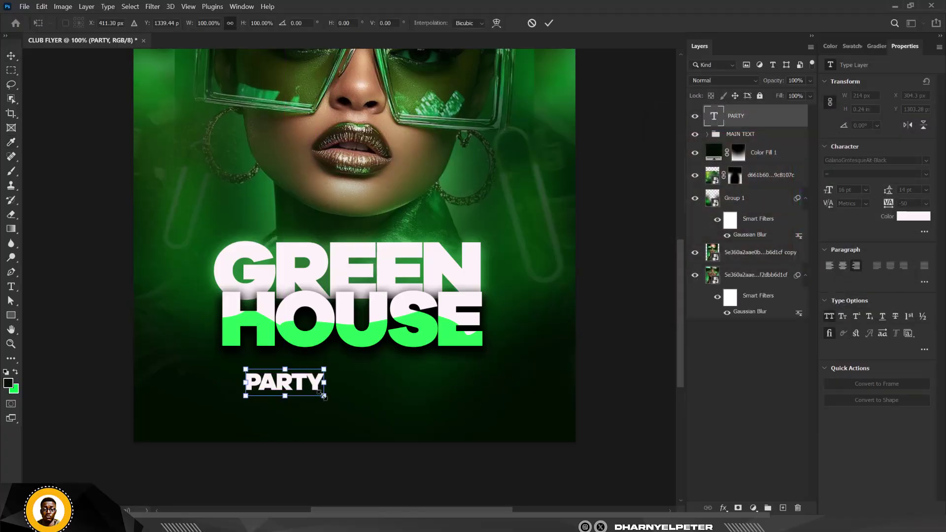
drag(324, 390, 282, 385)
key(Return)
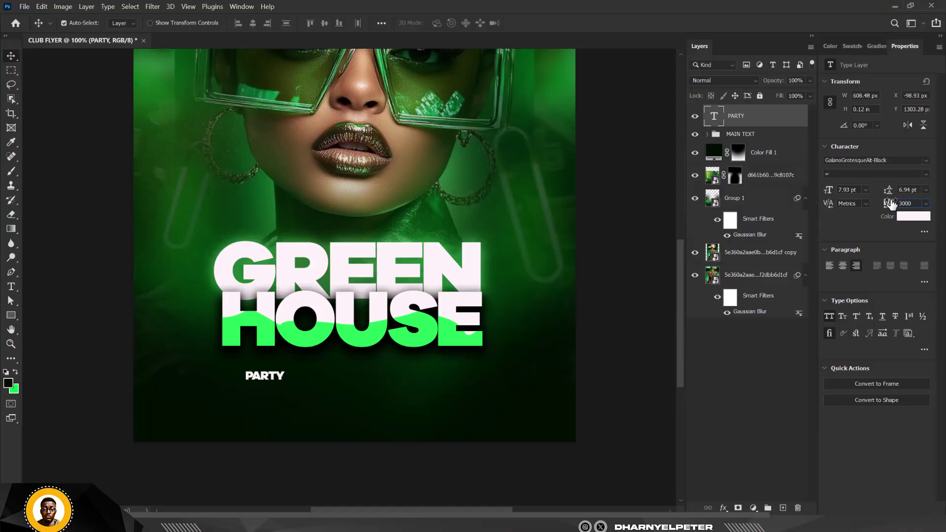
key(Return)
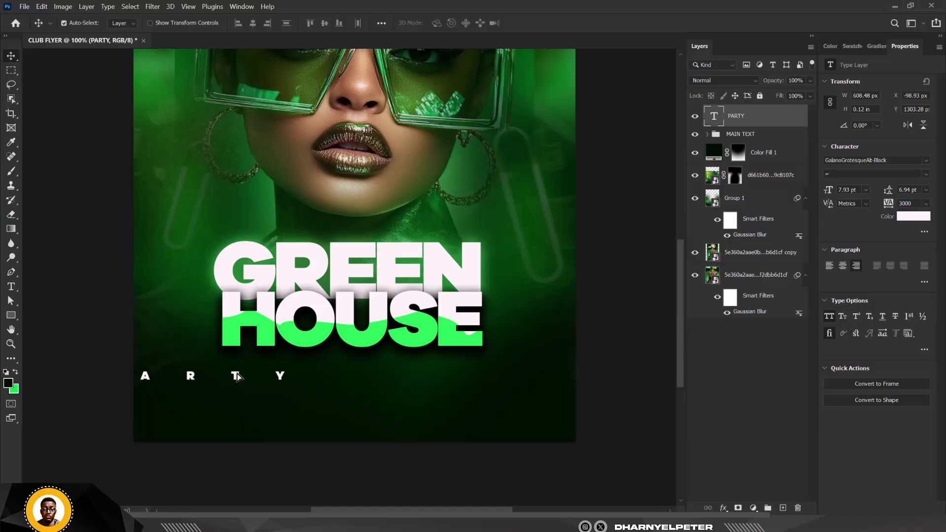
- Move the widely spaced PARTY text to just beneath HOUSE, centered under the title, and nudge it up 5 px
drag(236, 377, 390, 363)
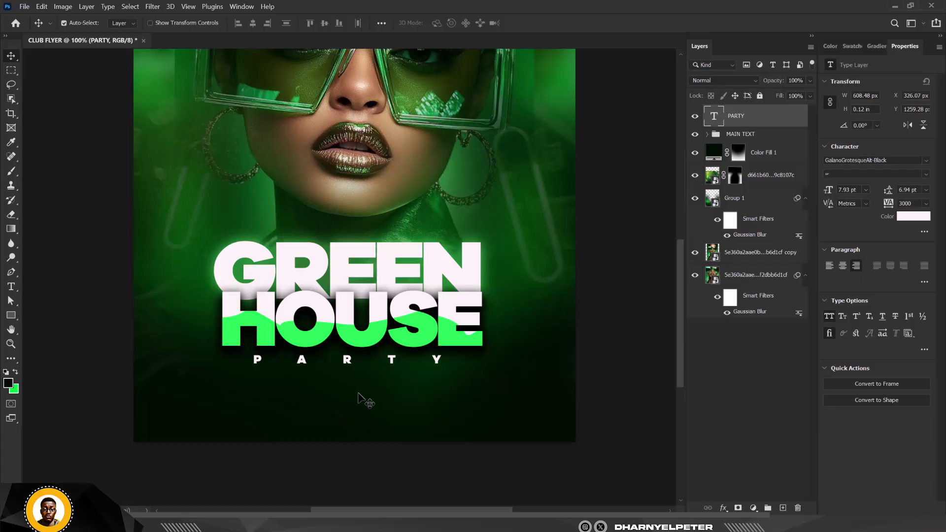
key(Up)
key(Up)
key(Up)
key(Up)
key(Up)
- Place a duplicate text layer named PARTY below the original, colored with the bright green sampled from HOUSE
key(ctrl+j)
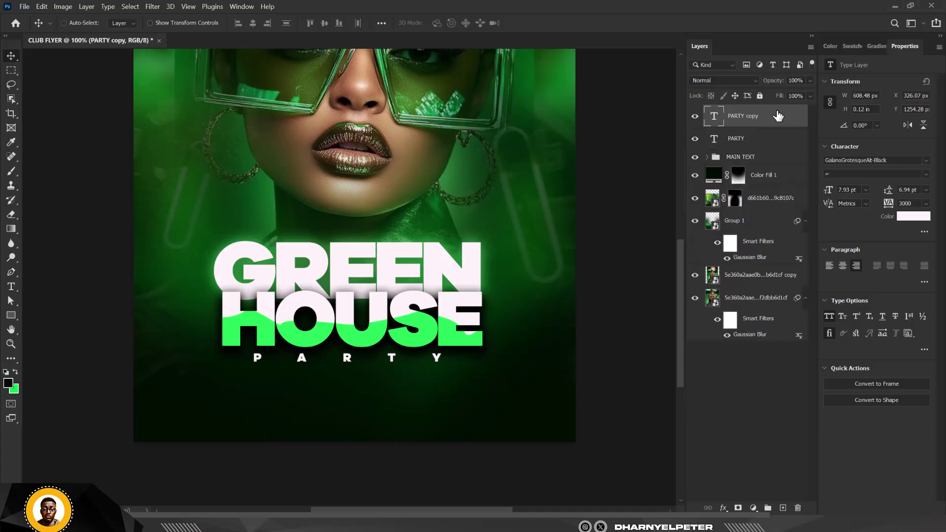
drag(771, 120, 756, 157)
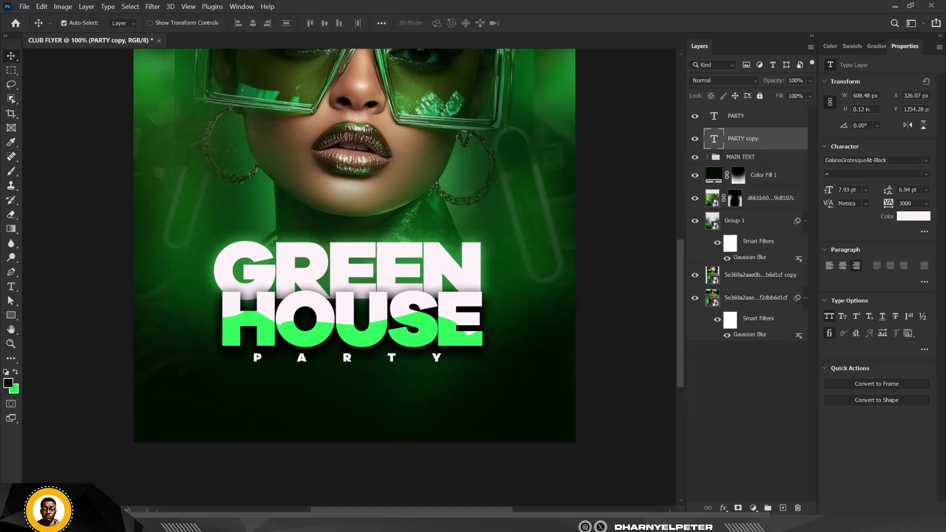
click(915, 219)
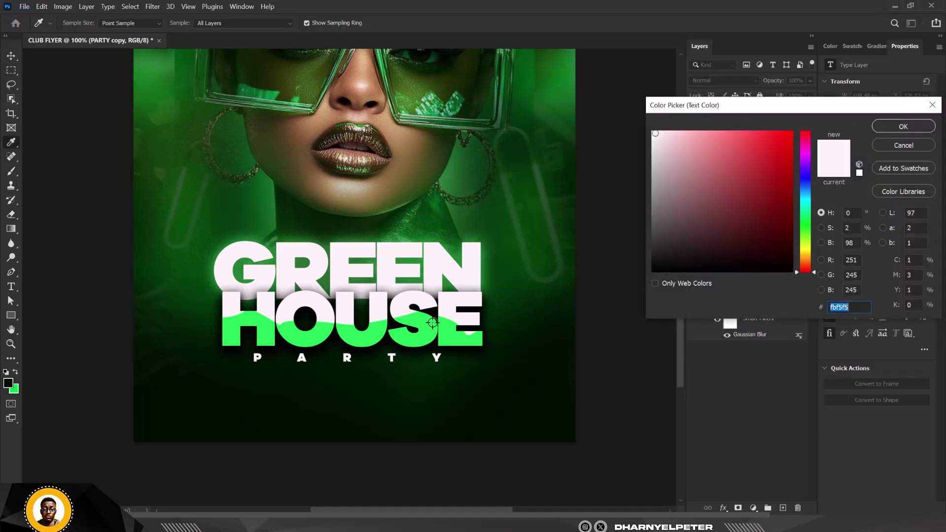
click(409, 340)
click(903, 126)
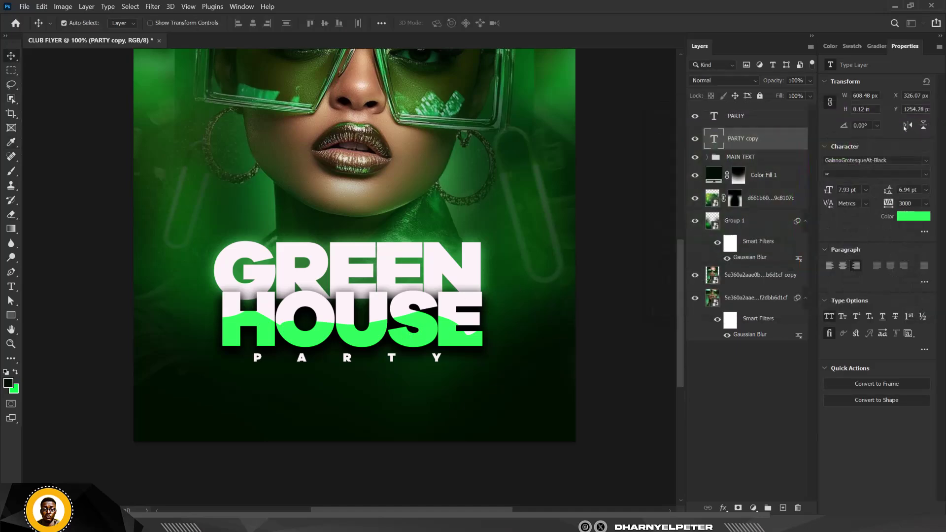
click(742, 140)
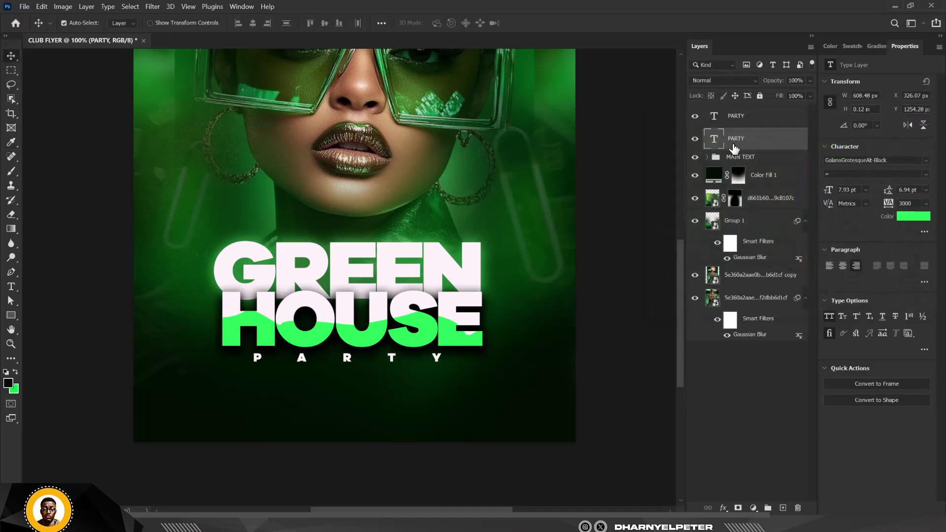
- Convert the green PARTY copy to a smart object and apply a Gaussian Blur with a 6.0 px radius
click(151, 8)
mouse_move(191, 140)
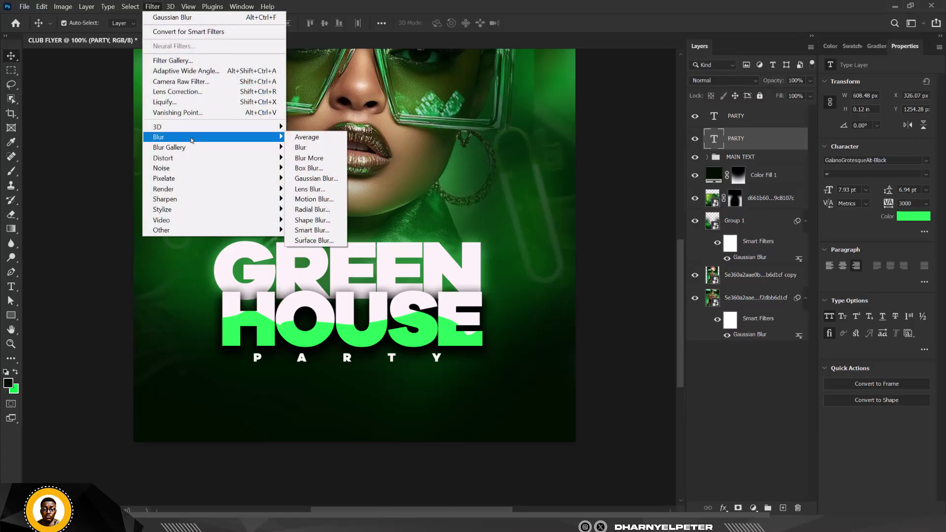
click(338, 179)
click(507, 211)
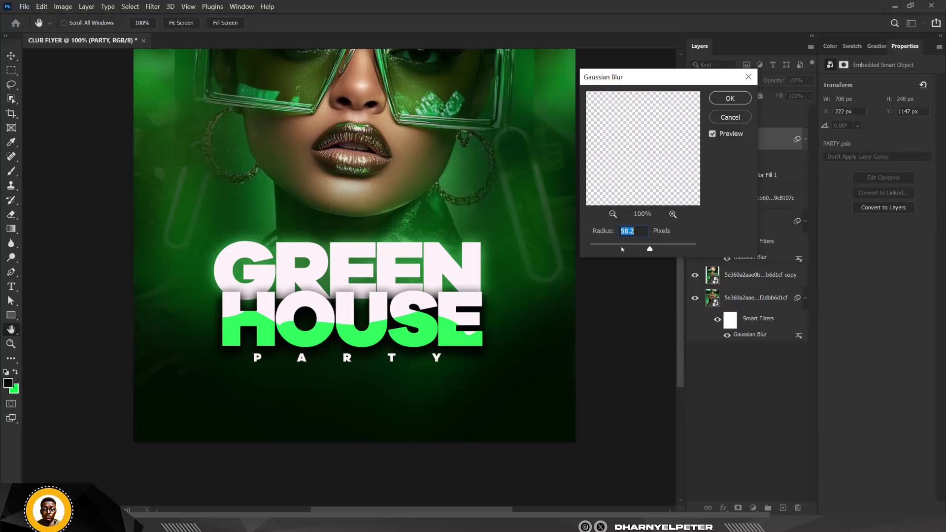
click(622, 249)
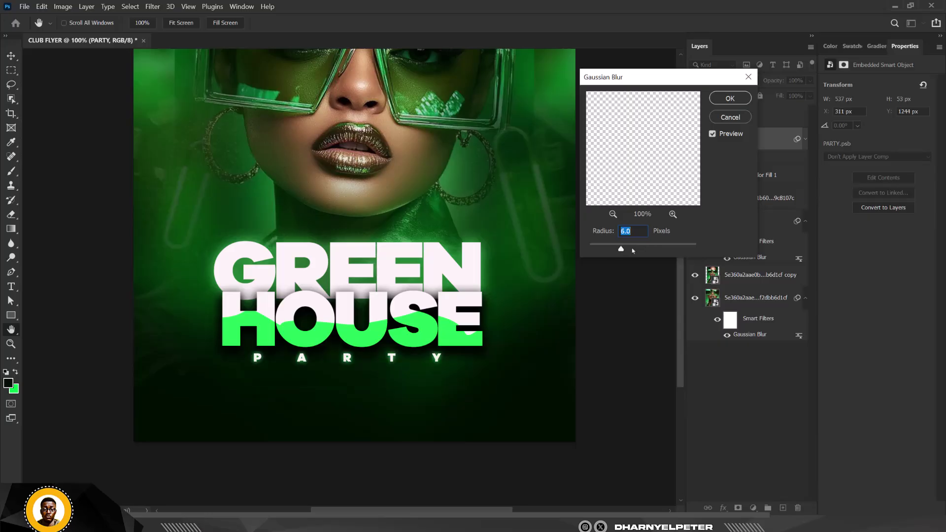
click(730, 98)
- Examine the glowing PARTY line and the GREEN HOUSE title up close and within the whole flyer
scroll(314, 382, down, 1)
scroll(314, 382, up, 2)
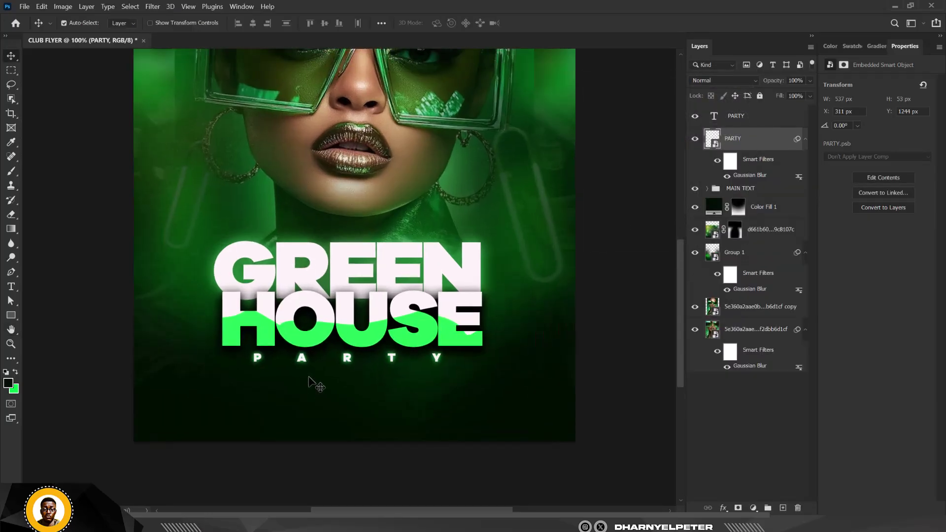
scroll(366, 370, up, 1)
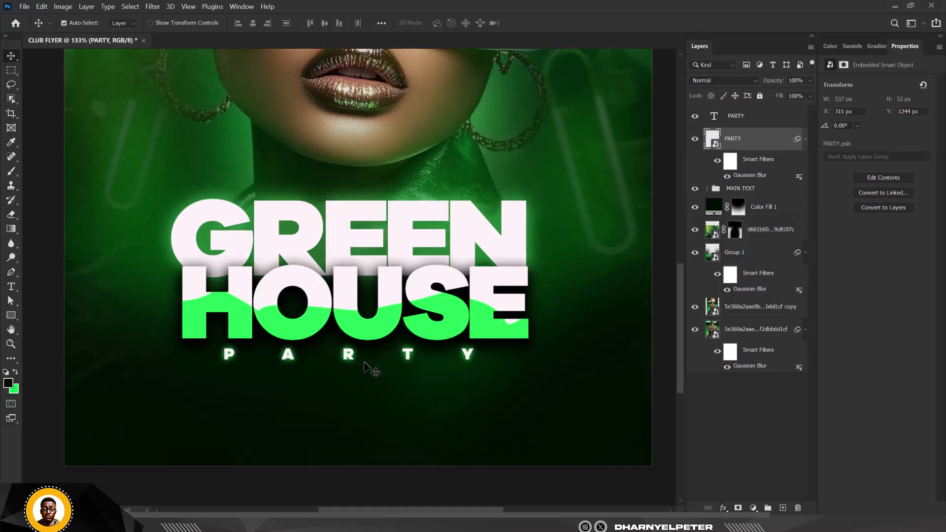
scroll(365, 364, down, 1)
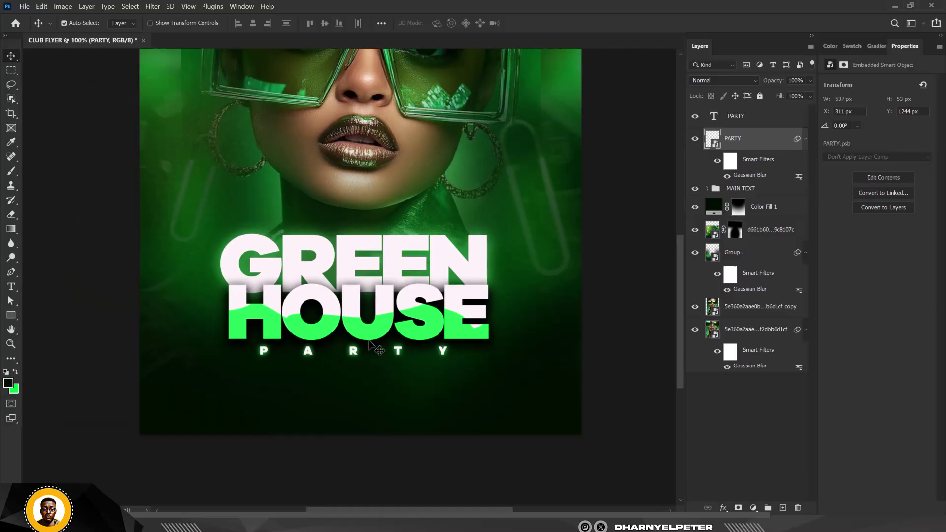
scroll(368, 341, down, 1)
scroll(368, 342, up, 1)
scroll(373, 348, down, 1)
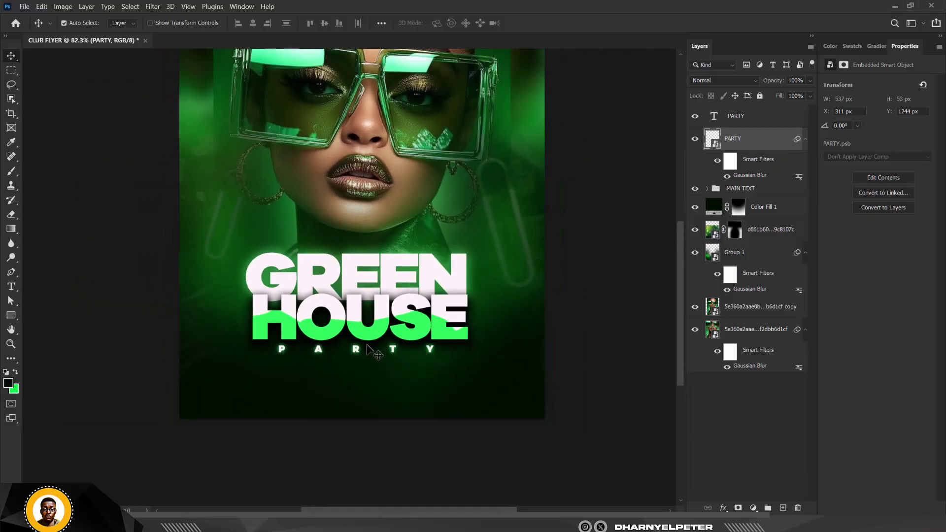
scroll(313, 241, down, 2)
scroll(314, 245, up, 3)
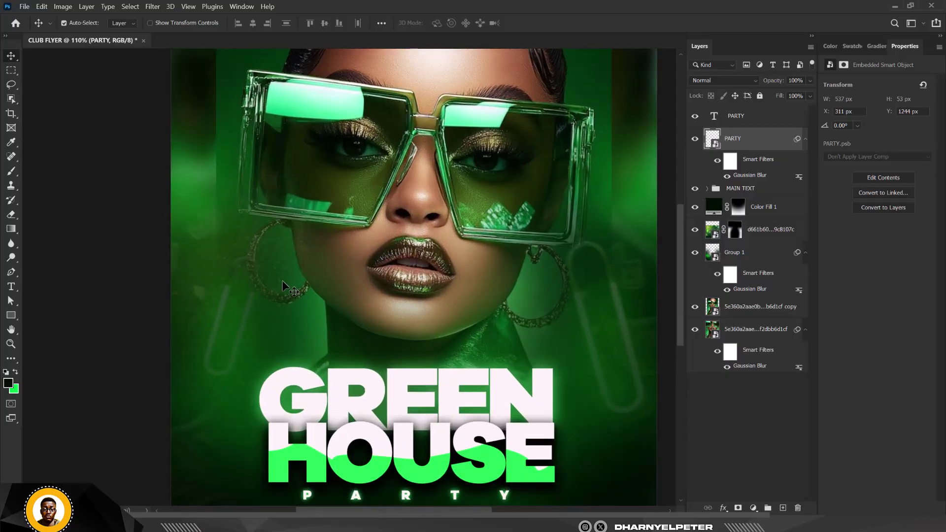
scroll(287, 285, up, 1)
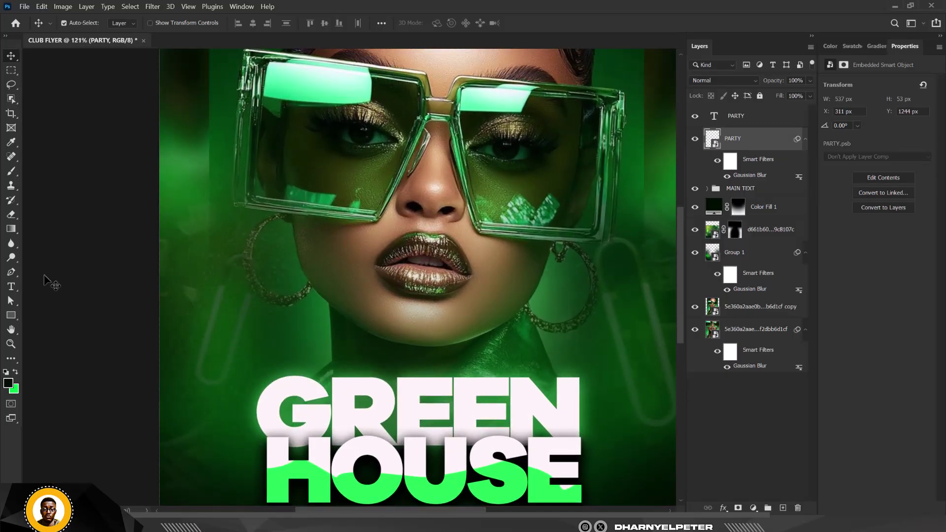
- Draw an off-white upright rectangle of about 105 × 158 px beside the portrait's left earring
click(12, 318)
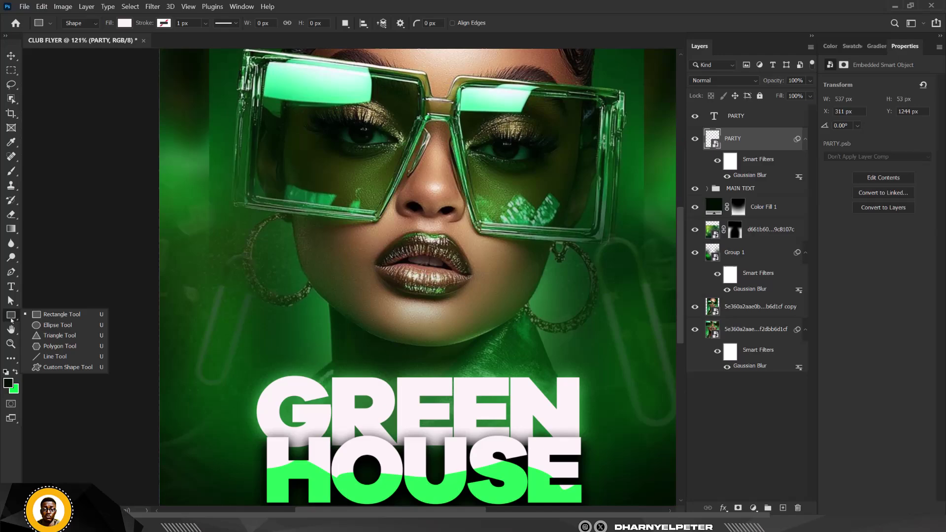
click(49, 316)
drag(227, 277, 274, 345)
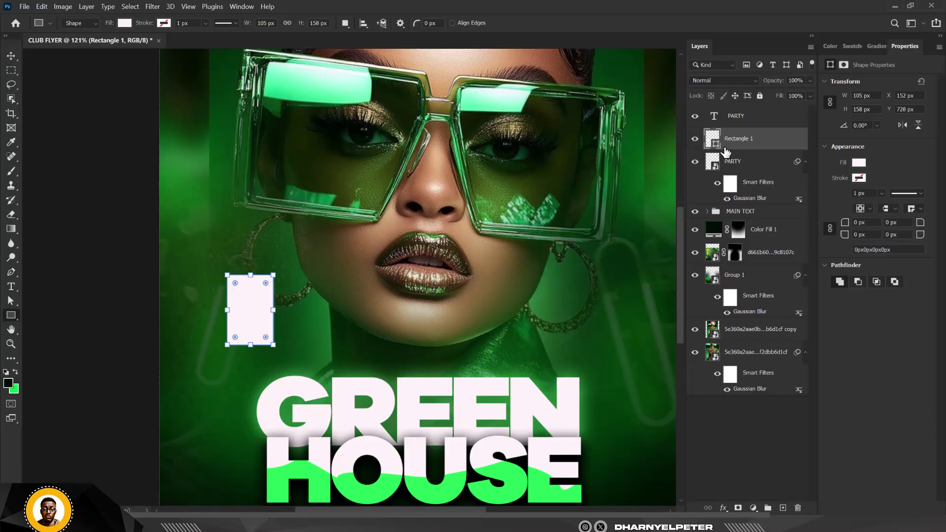
- Bevel the rectangle's lower-right corner by adding anchor points on the adjoining edges and deleting the corner point
key(ctrl+plus)
key(ctrl+plus)
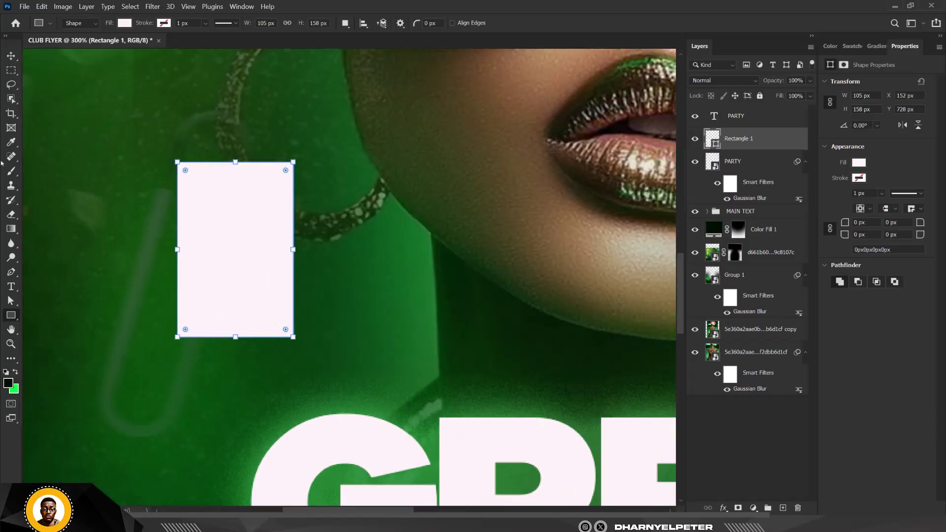
right_click(12, 272)
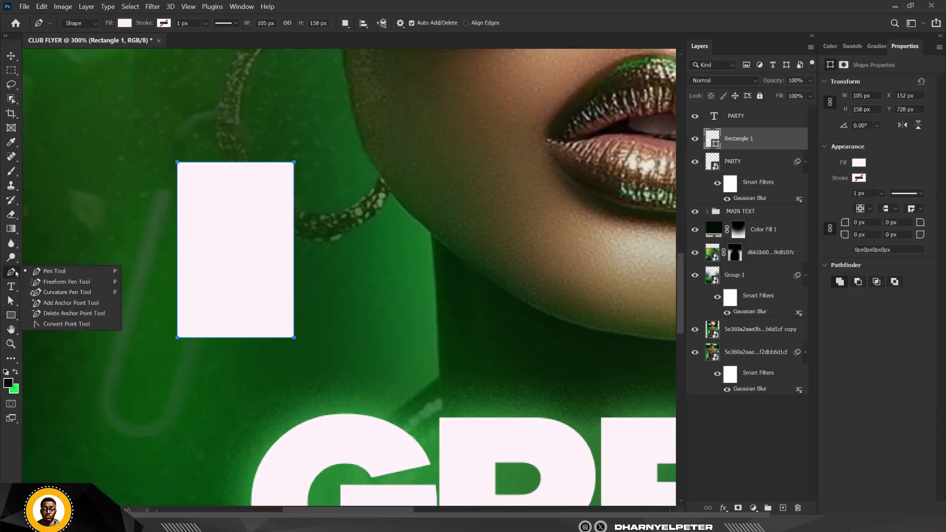
click(59, 271)
scroll(260, 348, up, 2)
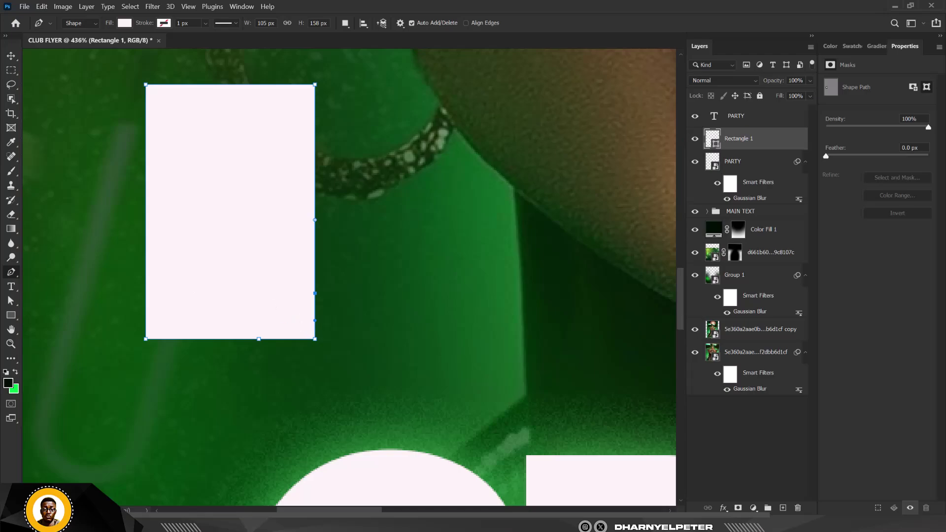
click(11, 301)
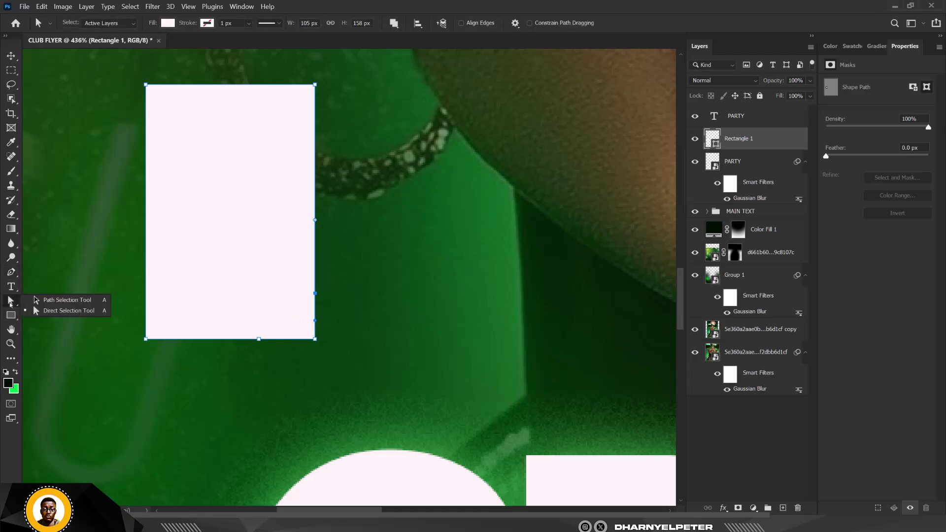
click(69, 310)
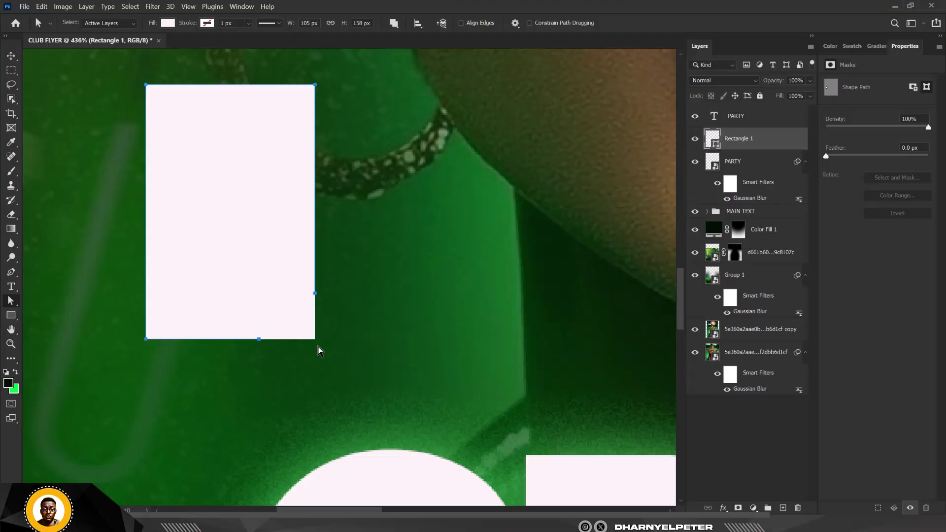
key(Delete)
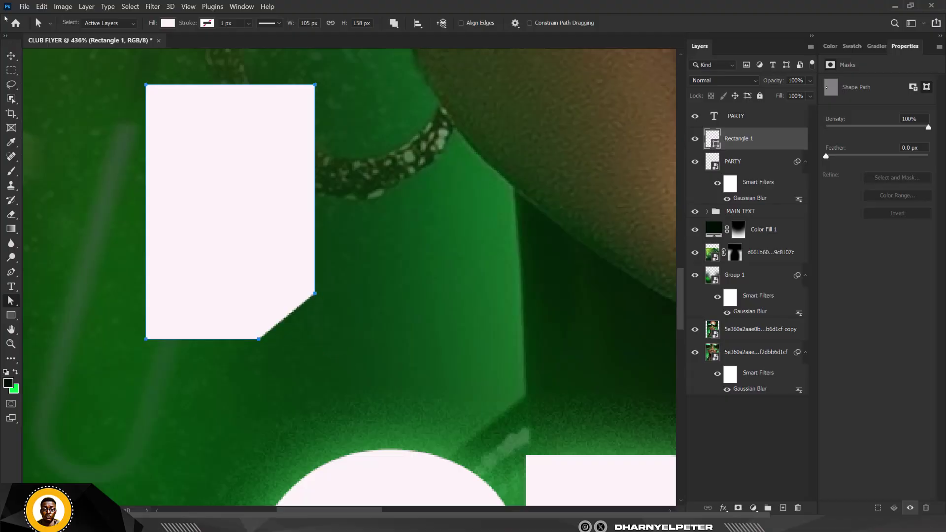
key(v)
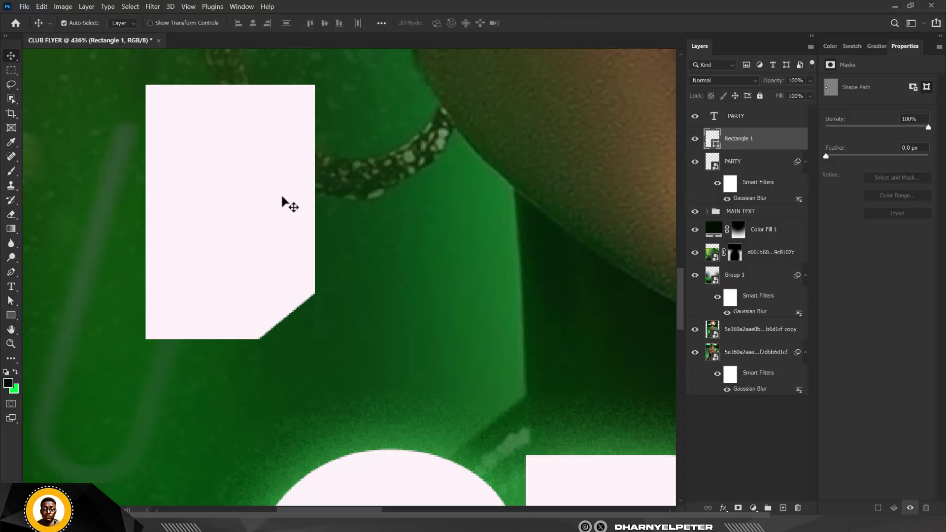
click(16, 317)
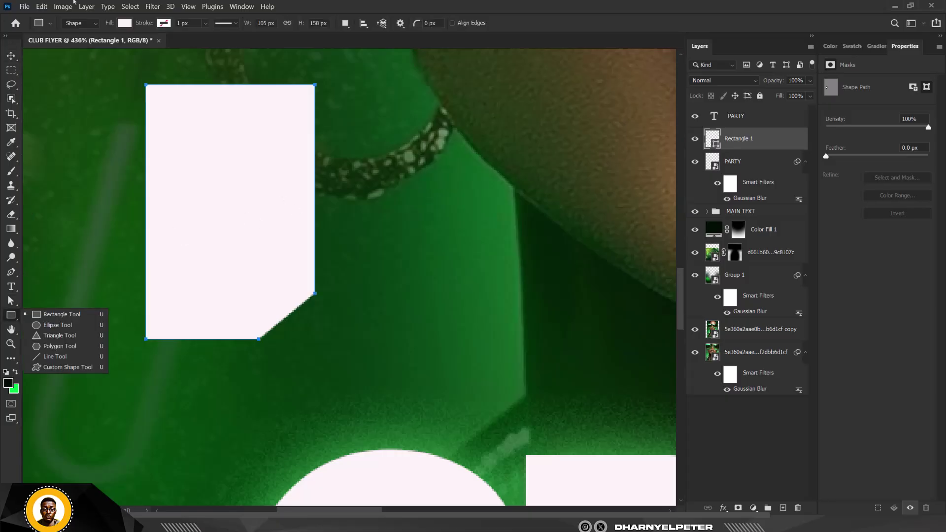
click(163, 24)
click(163, 24)
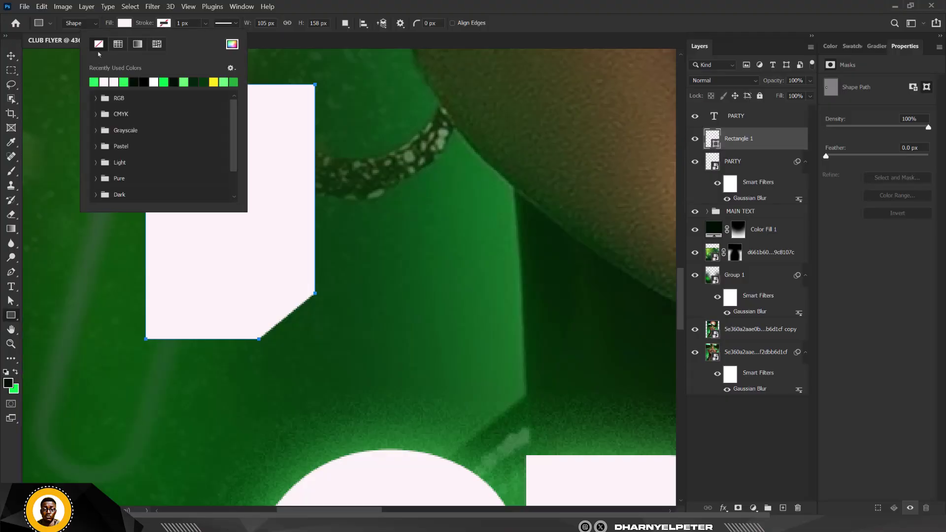
click(263, 250)
click(262, 250)
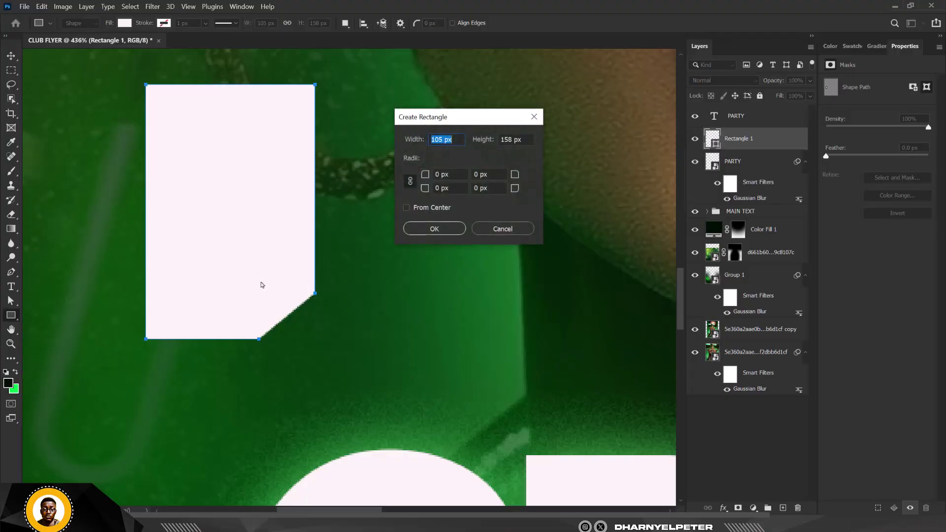
click(502, 235)
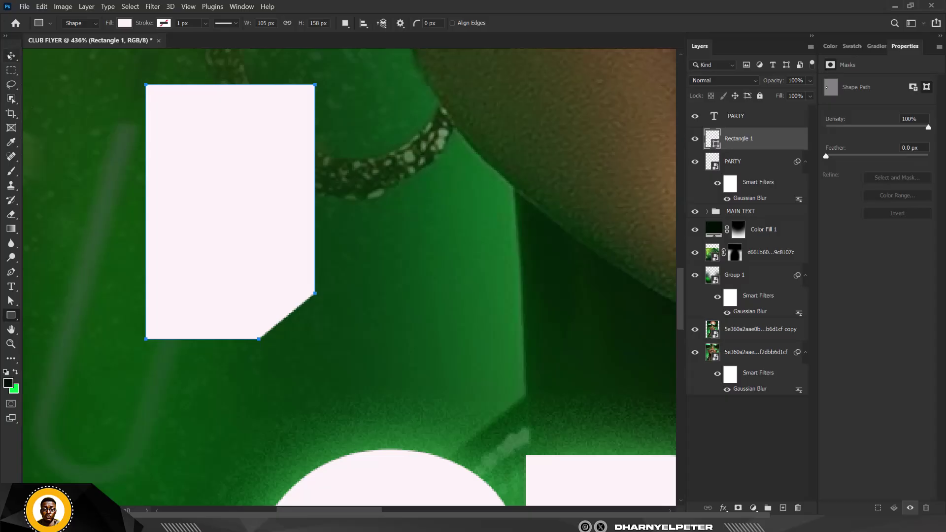
key(v)
- Recolour the cut-corner rectangle beside the earring to dark green #041e08
scroll(222, 218, down, 3)
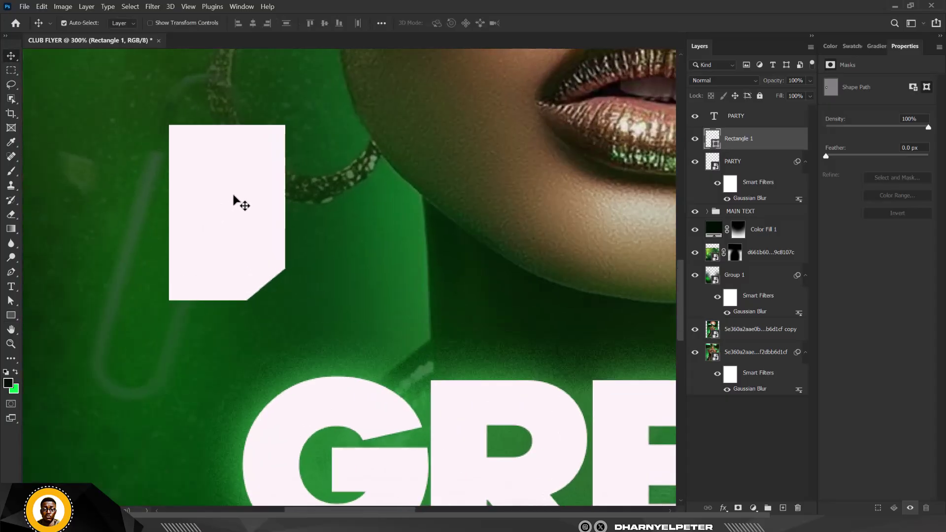
scroll(349, 280, down, 4)
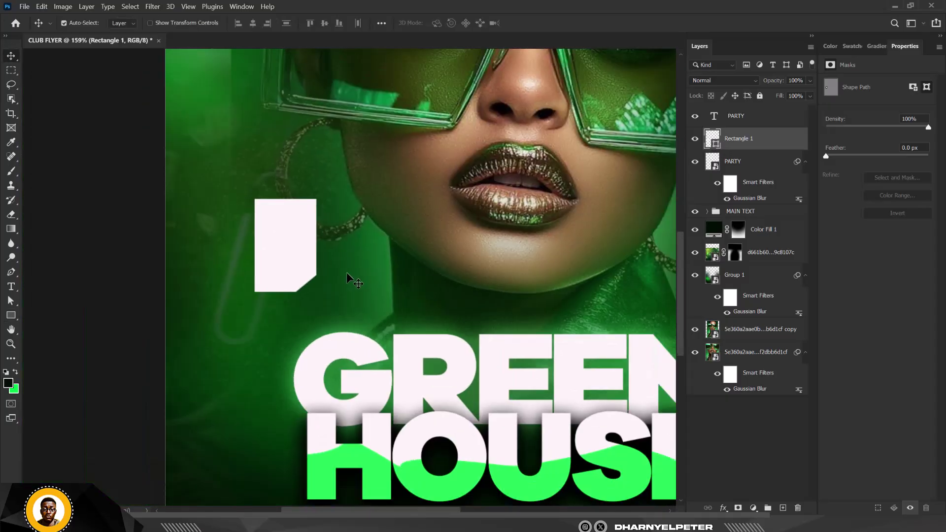
scroll(348, 280, down, 3)
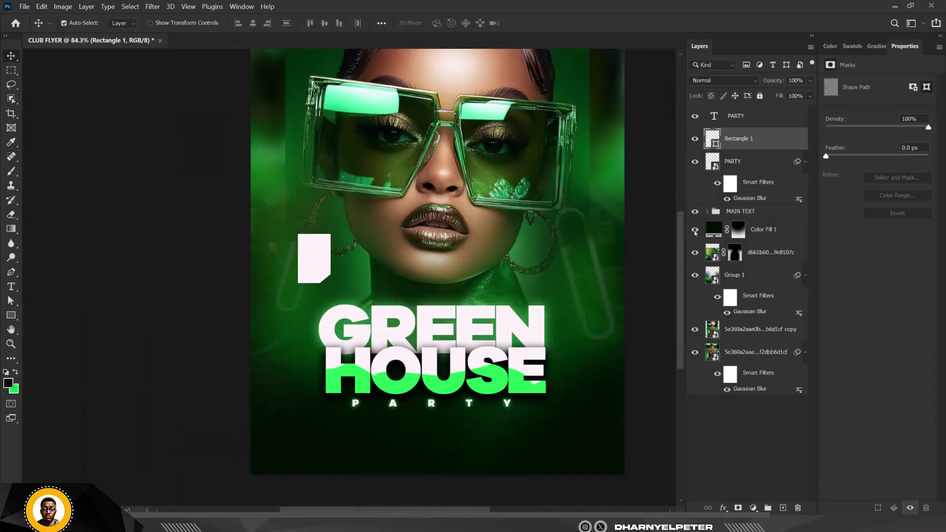
double_click(715, 143)
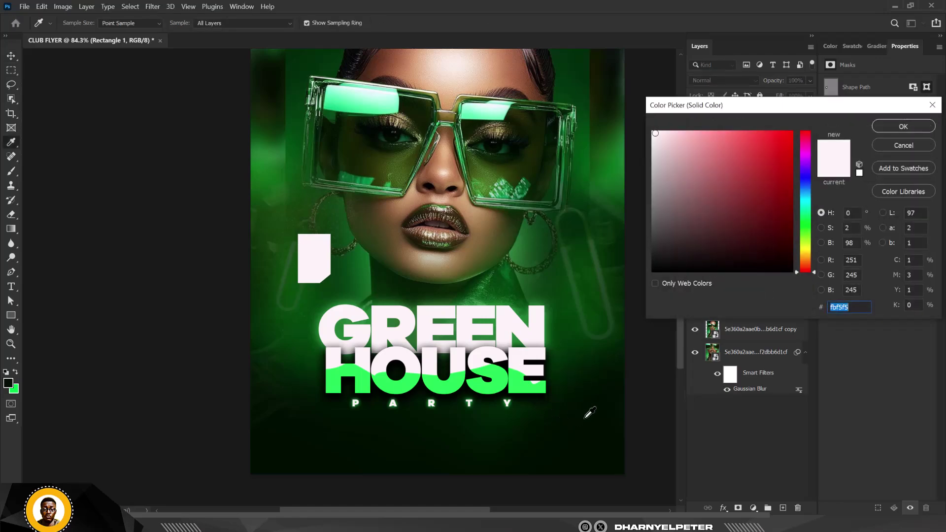
click(586, 389)
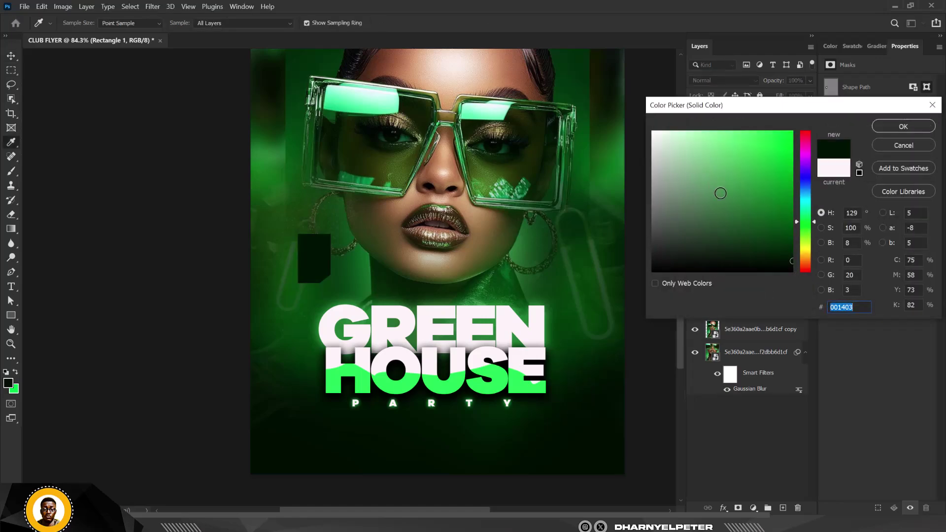
click(773, 256)
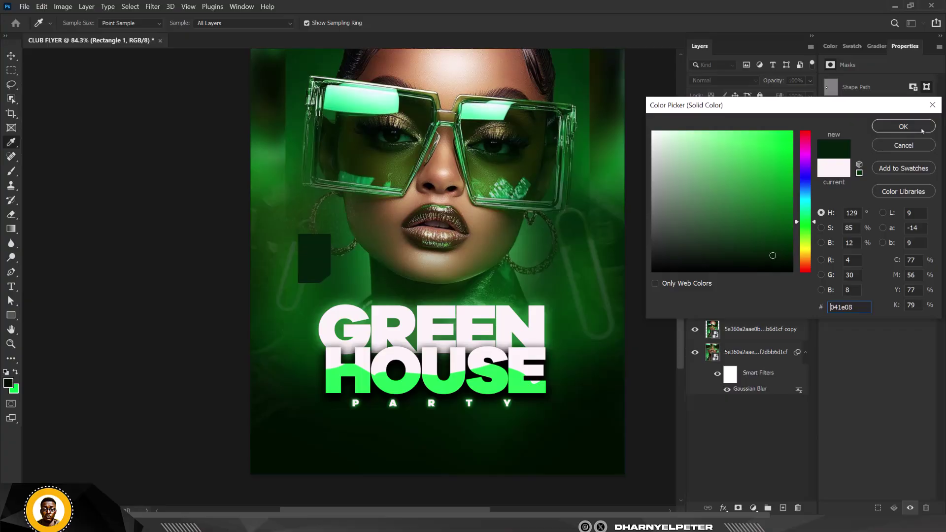
click(903, 126)
- Add a bright green 1ST text line below the dark rectangle with its tracking set to -75
scroll(366, 280, up, 5)
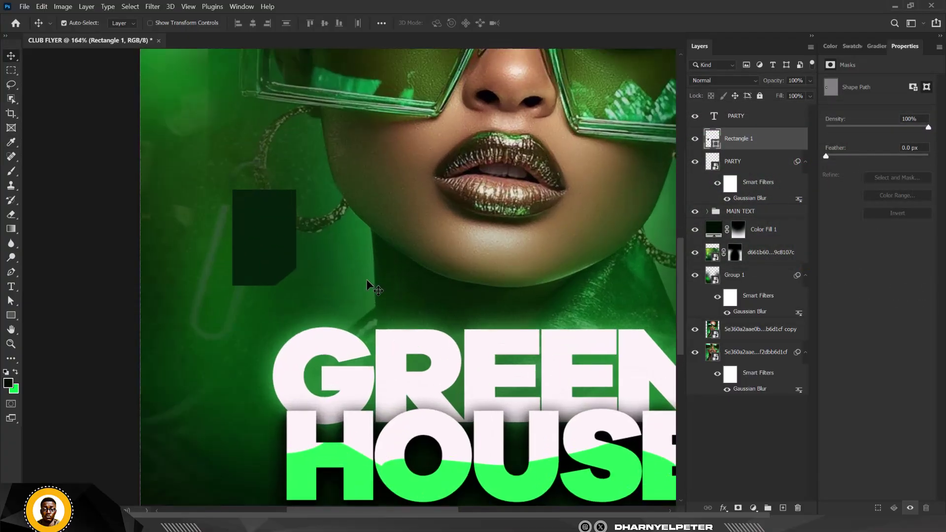
scroll(366, 279, up, 3)
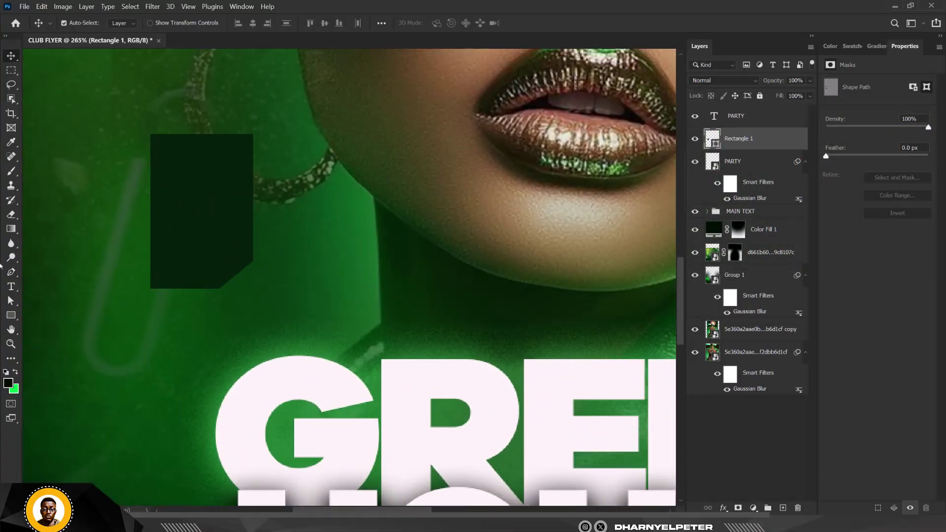
click(11, 288)
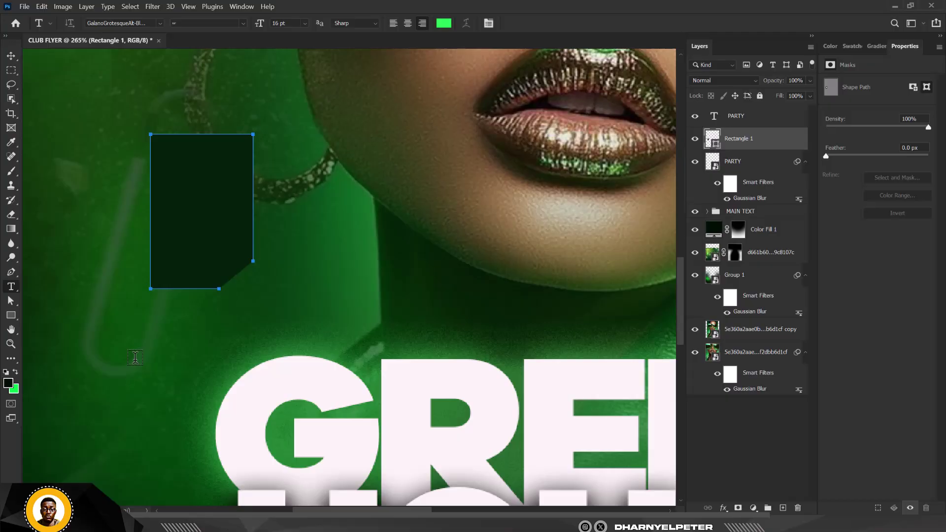
click(135, 357)
text(M)
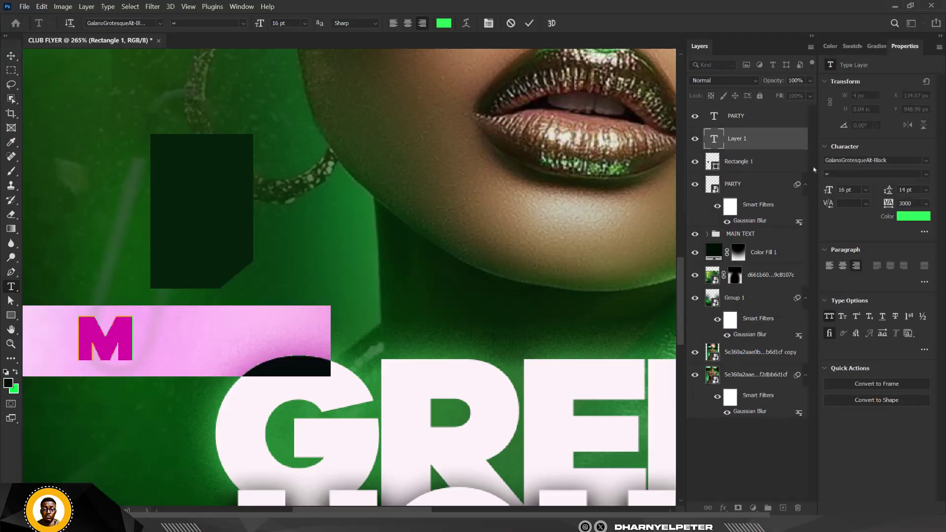
click(927, 204)
click(917, 222)
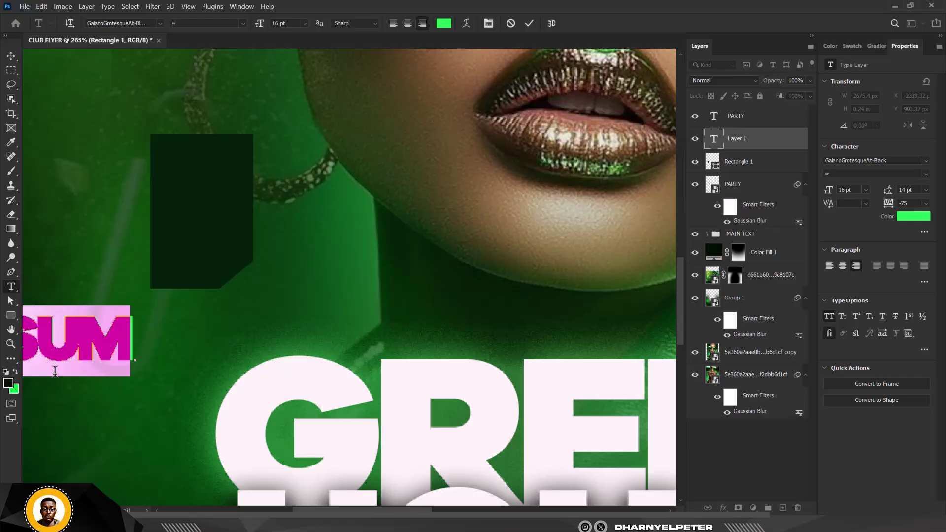
key(Right)
key(ctrl+a)
text(1ST)
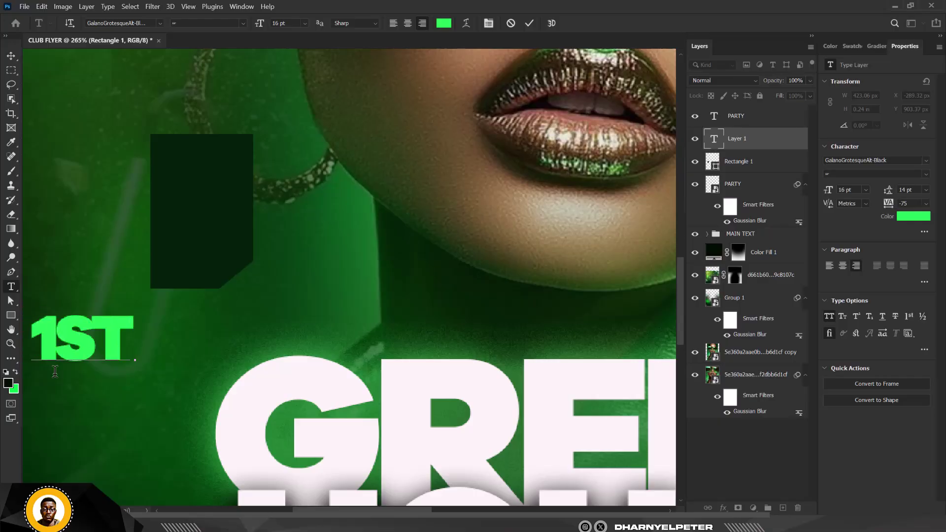
- Move the 1ST text onto the dark rectangle and scale it to about 70% so it fits inside
click(12, 56)
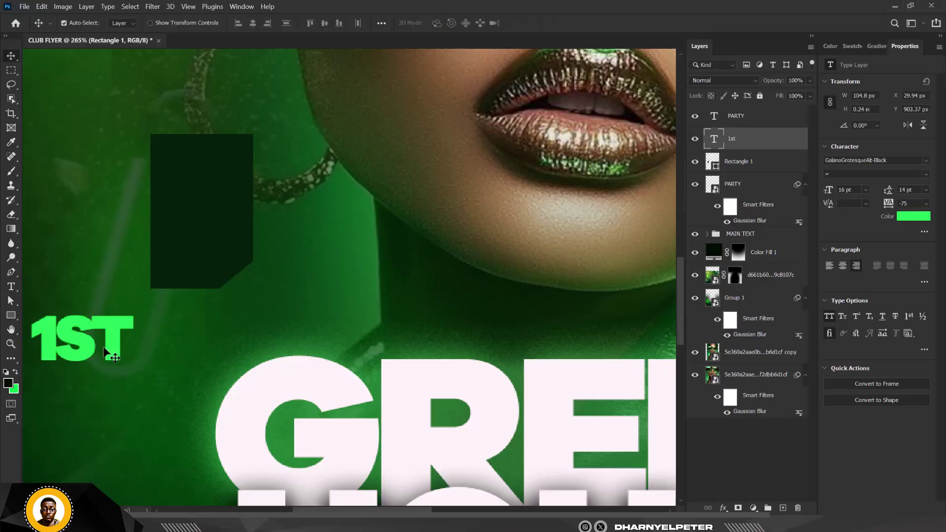
drag(130, 320, 248, 171)
key(ctrl+t)
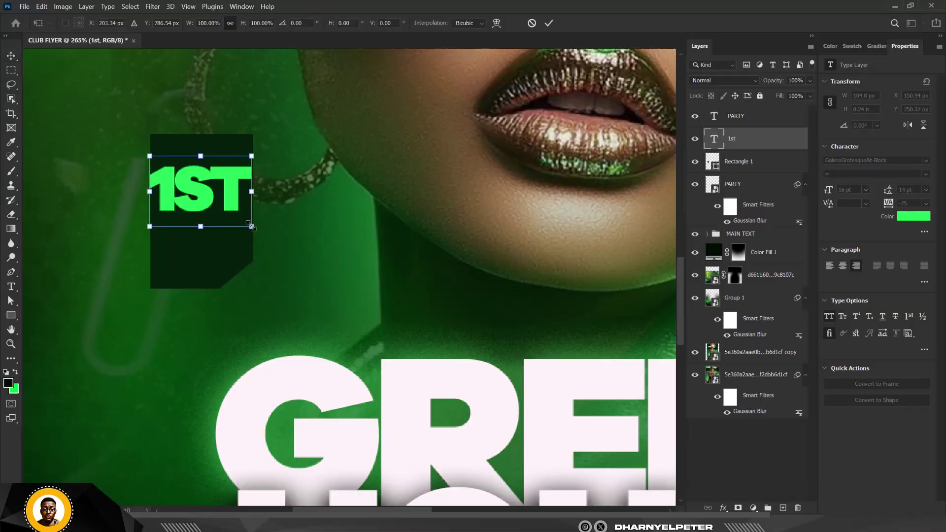
drag(252, 226, 237, 216)
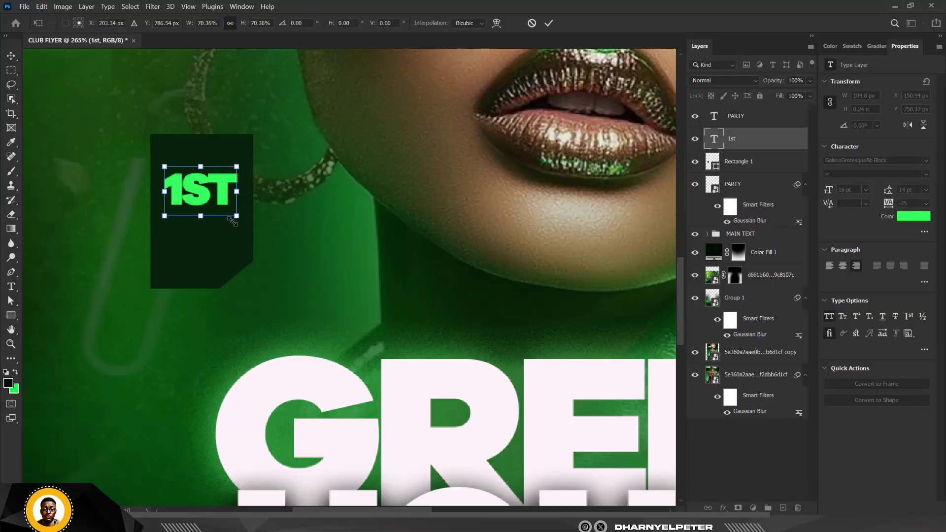
key(Return)
- Duplicate the 1ST text directly beneath itself and change the copy's wording to JAN
scroll(217, 203, up, 2)
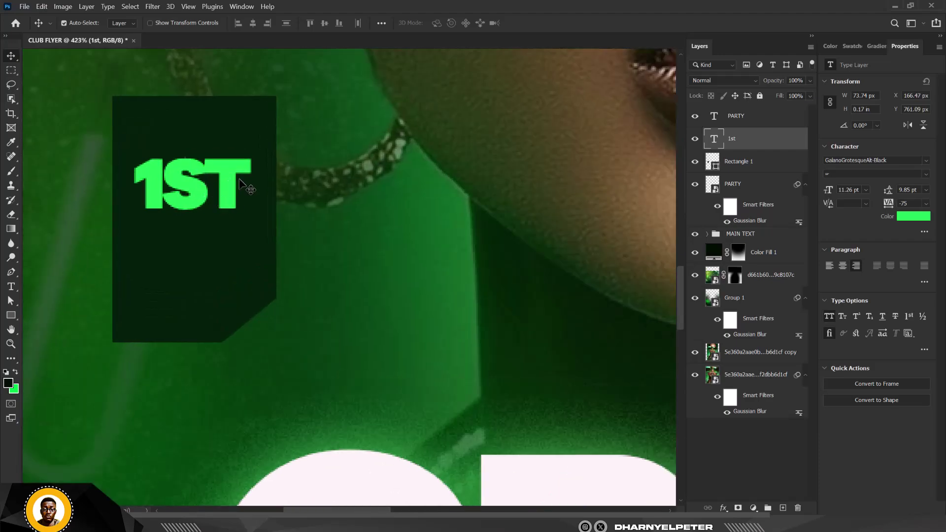
drag(240, 185, 241, 246)
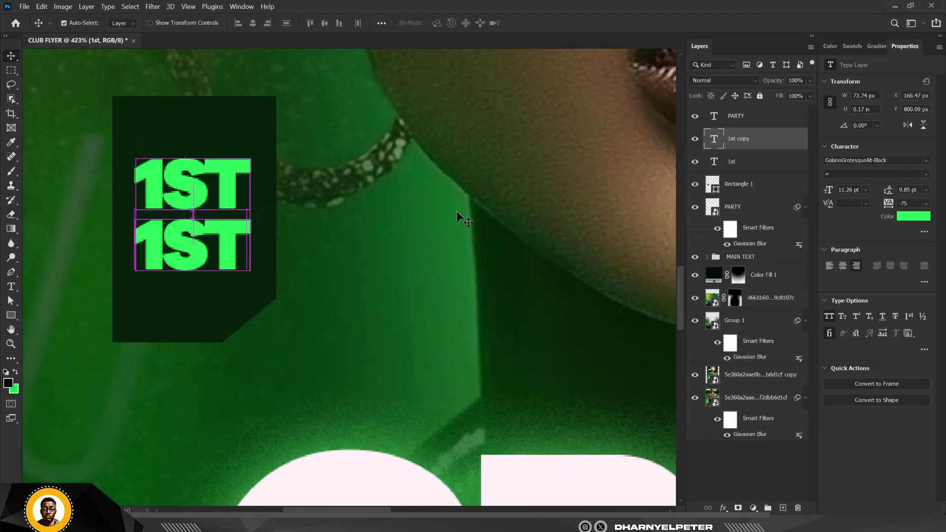
double_click(716, 140)
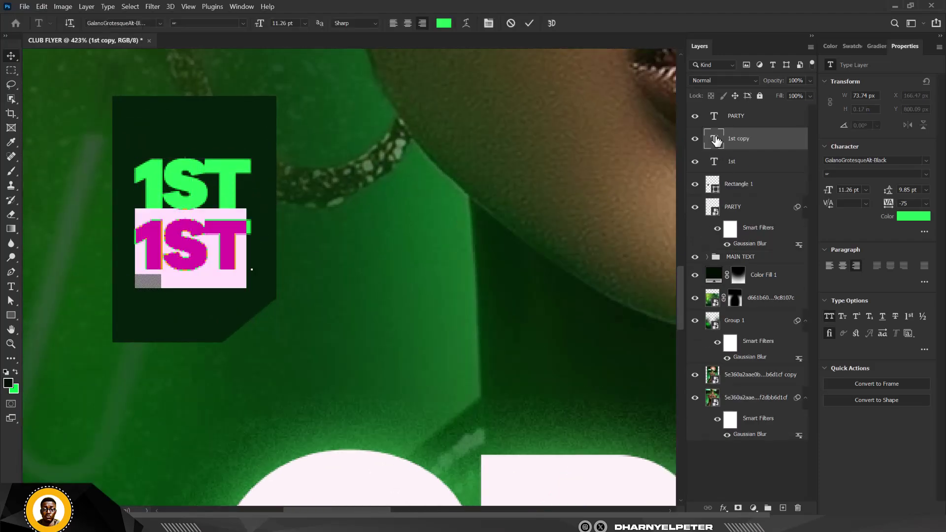
text(JAN)
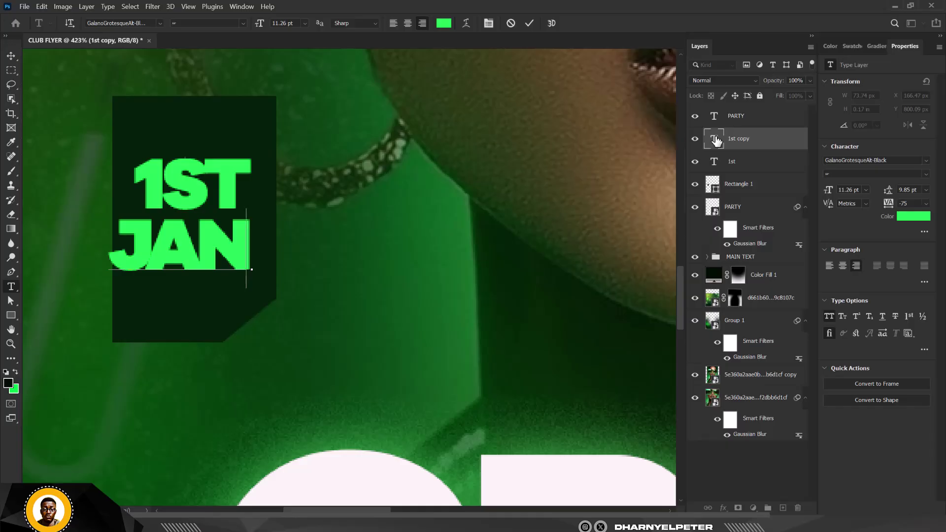
text(.)
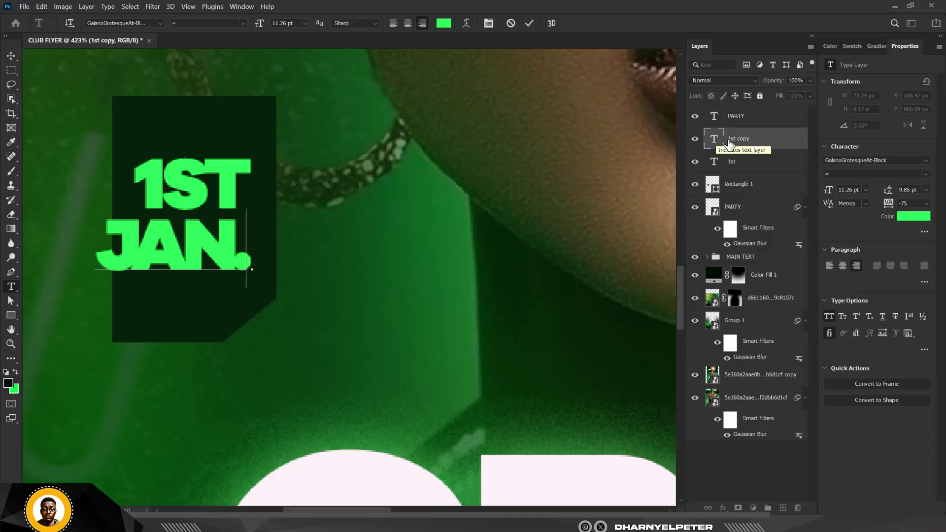
key(ctrl+Return)
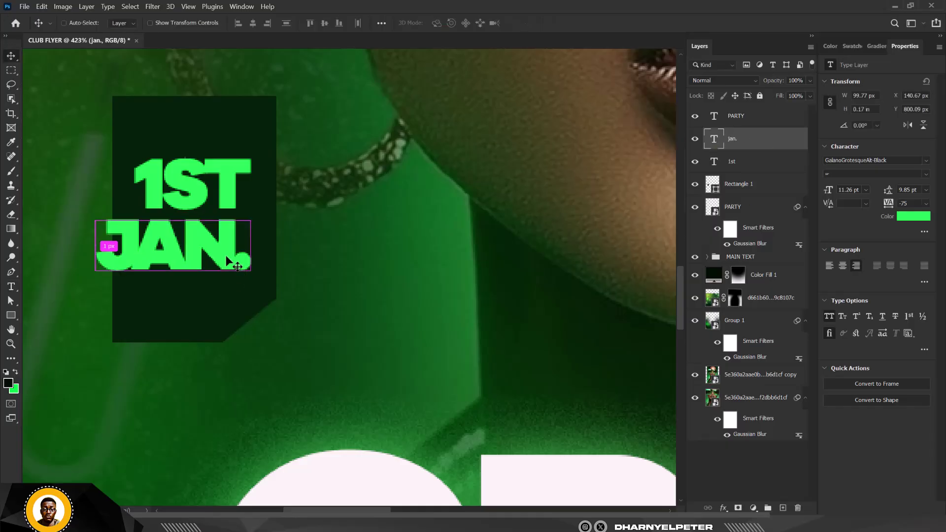
- Scale the JAN. text down to about 9.3 pt so it fits inside the rectangle beneath 1ST
key(ctrl+t)
drag(96, 288, 129, 271)
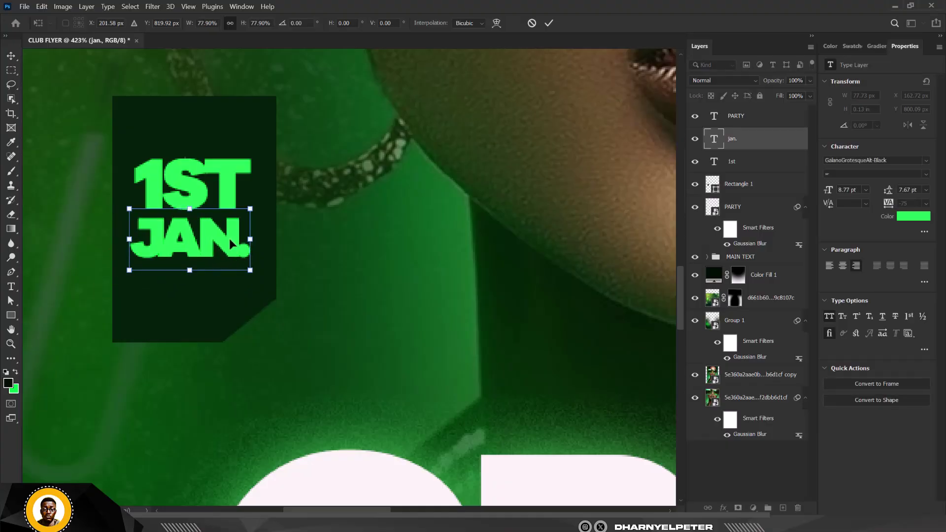
drag(249, 270, 257, 278)
key(Return)
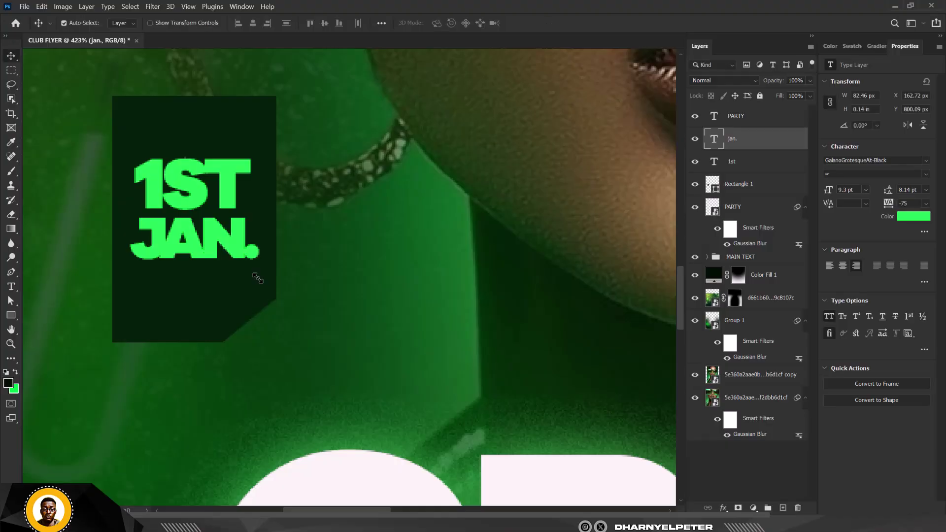
- Duplicate the 1ST and JAN. text layers together and colour the copies white (#ffffff)
ctrl+click(755, 143)
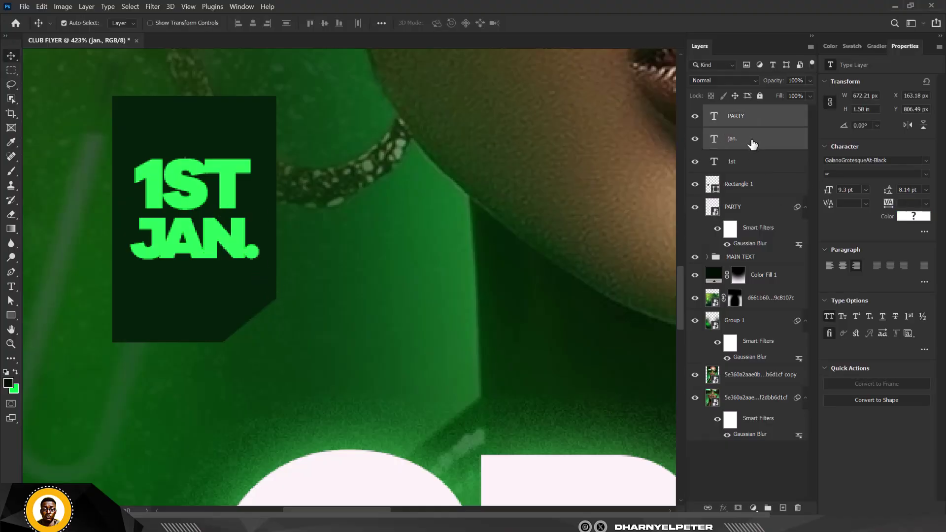
shift+click(753, 165)
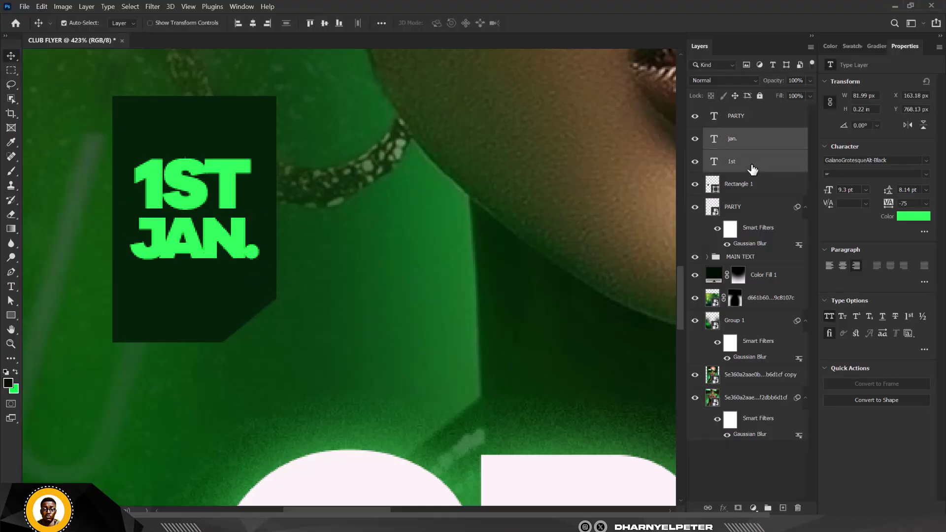
key(ctrl+j)
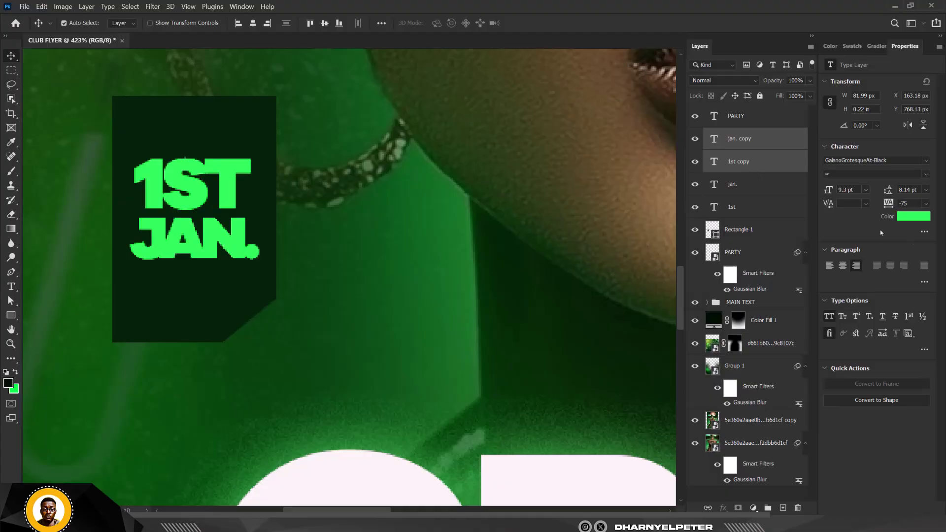
click(913, 217)
text(ffffff)
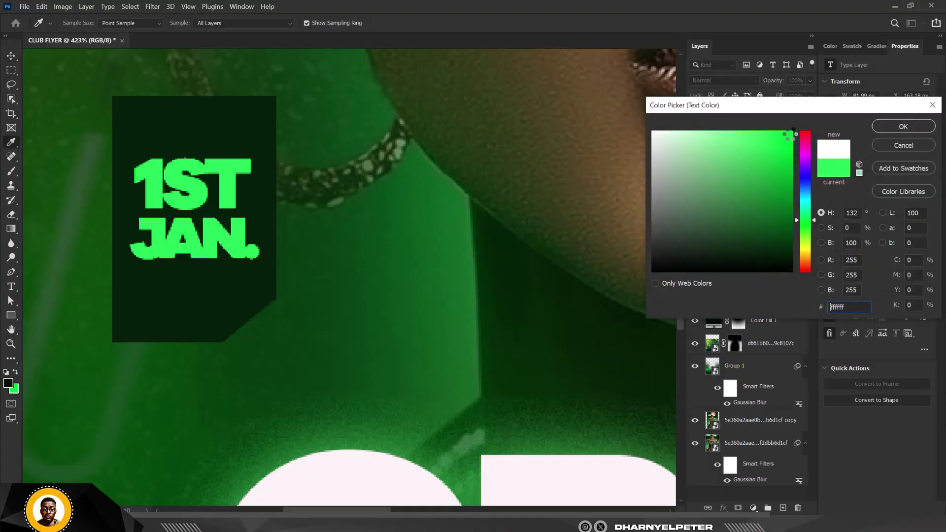
click(904, 126)
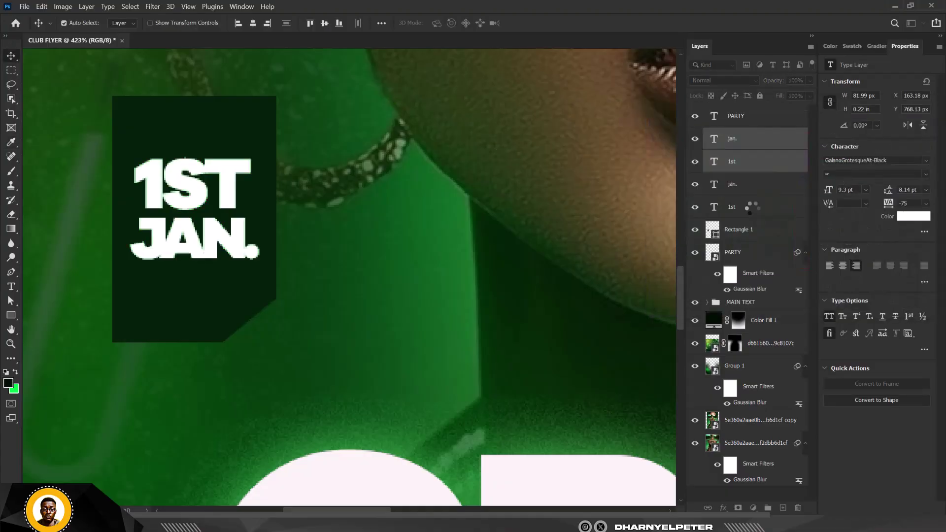
- Group the original green 1ST and JAN. layers and convert the group to a smart object
click(744, 190)
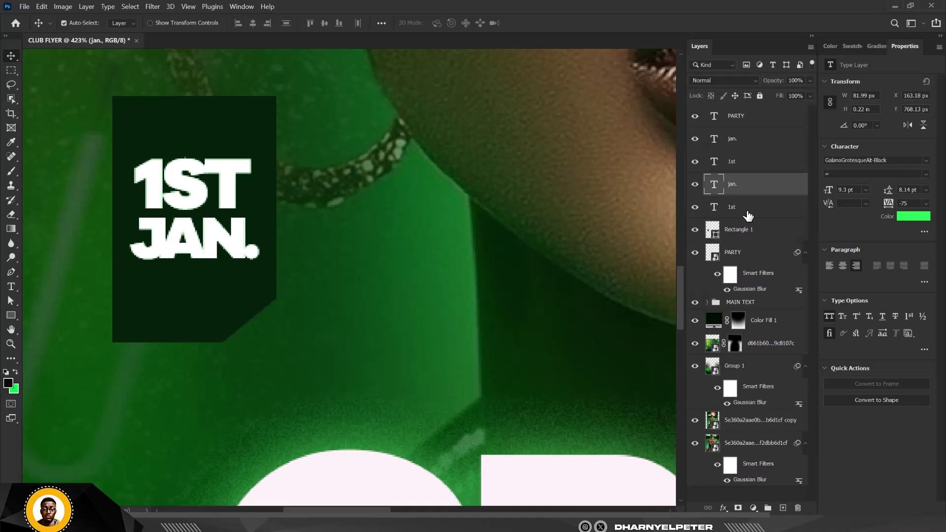
shift+click(748, 212)
key(ctrl+g)
right_click(749, 189)
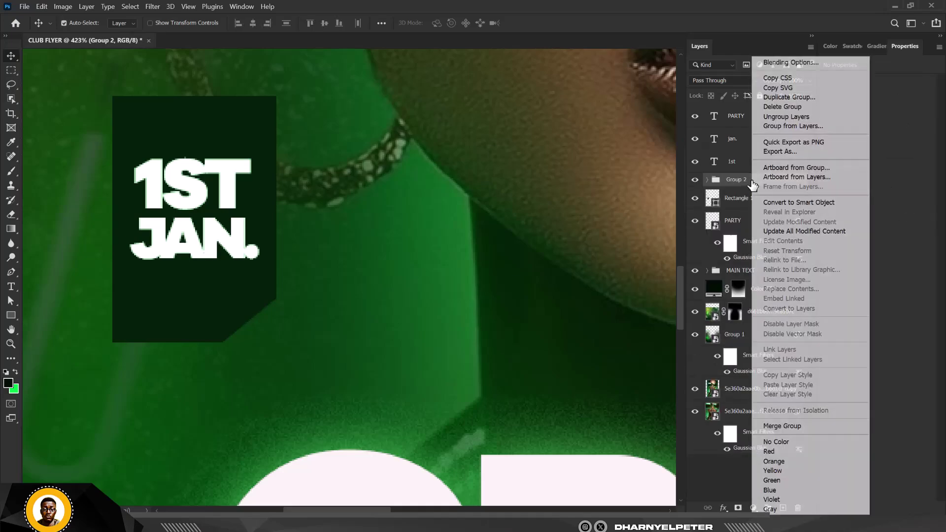
click(809, 202)
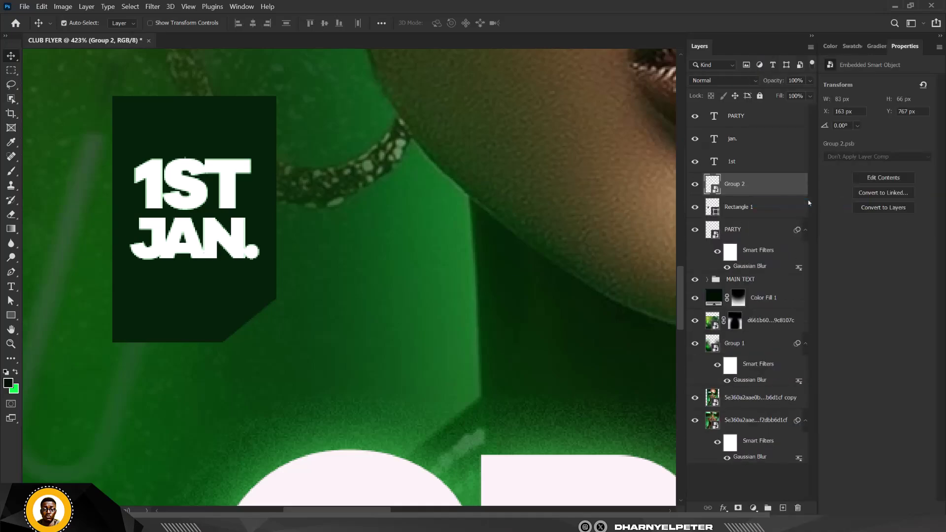
- Apply a Gaussian Blur with a 6.0 px radius to the green date smart object as a glow
click(162, 7)
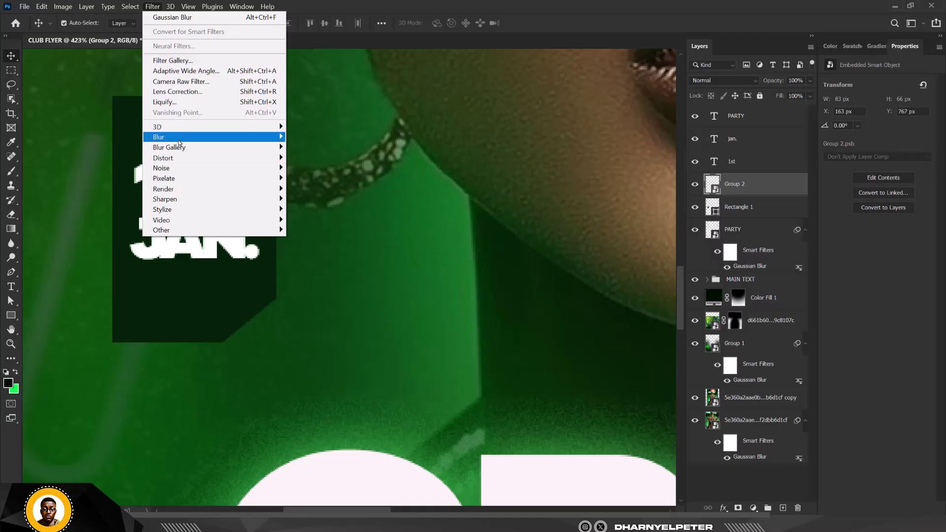
mouse_move(180, 138)
click(316, 178)
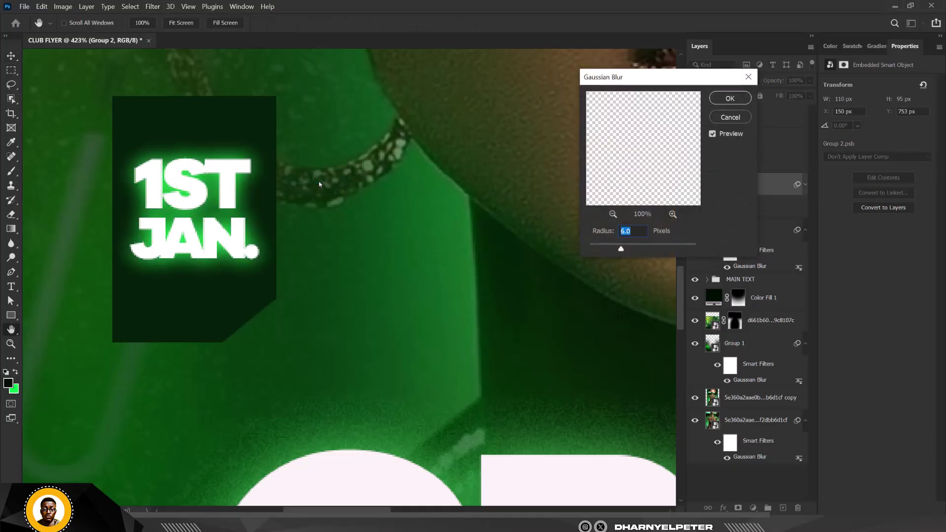
click(731, 98)
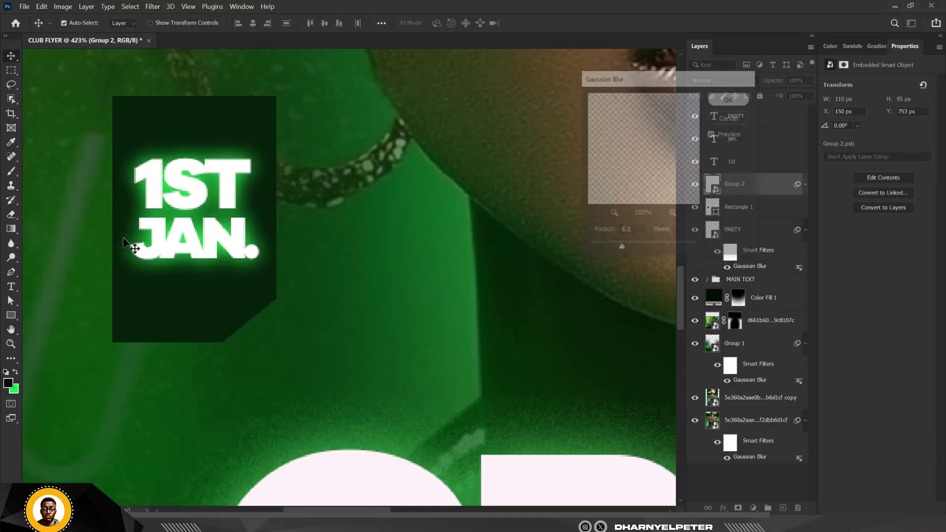
scroll(199, 300, down, 10)
key(v)
scroll(322, 303, up, 3)
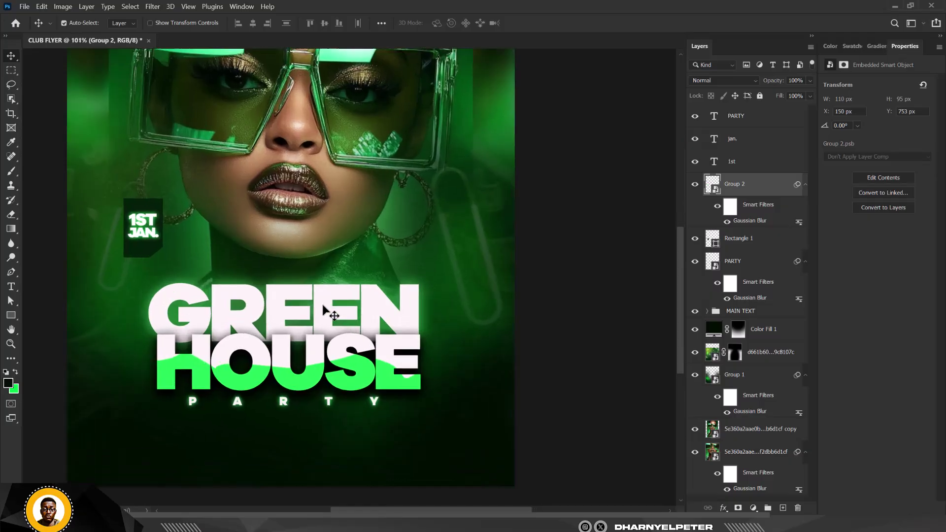
- Examine the glowing 1ST JAN. date badge up close and against the whole flyer
scroll(318, 301, down, 1)
scroll(317, 301, down, 2)
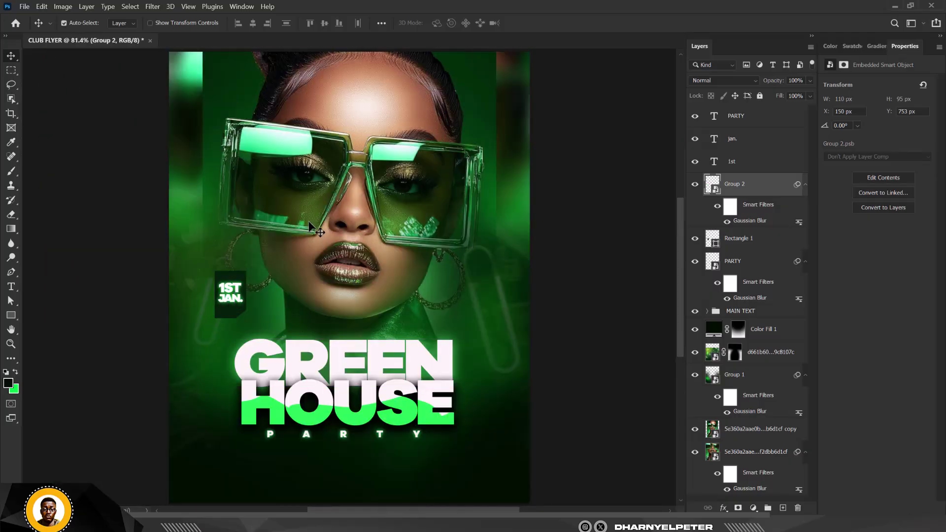
scroll(311, 303, down, 1)
scroll(256, 298, up, 3)
scroll(261, 298, up, 2)
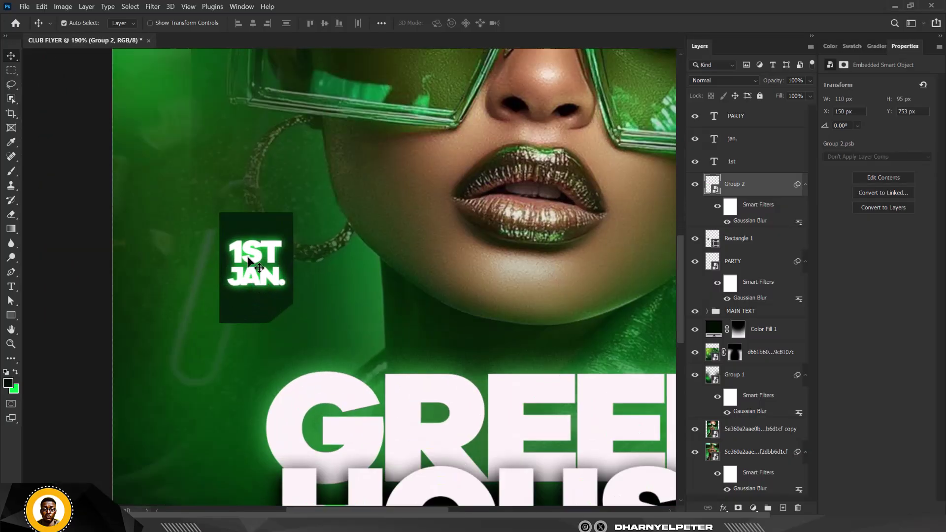
scroll(248, 259, up, 4)
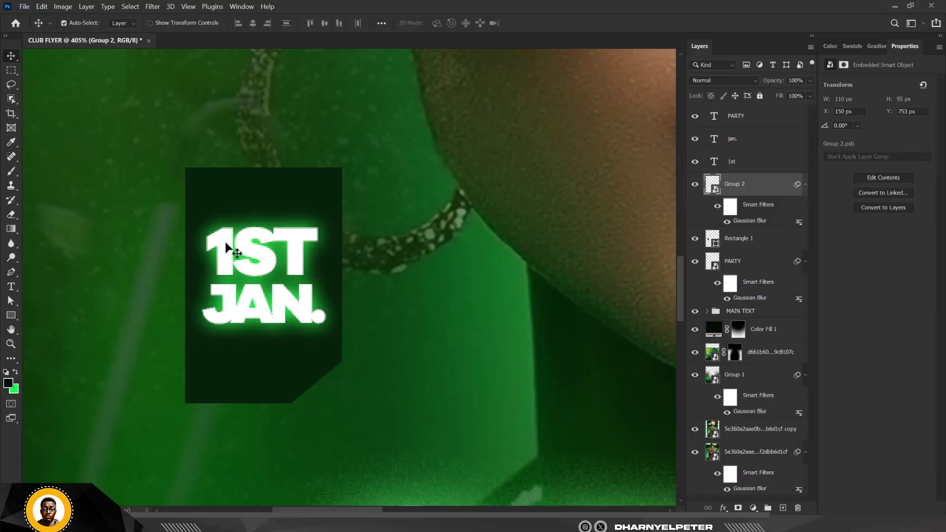
scroll(207, 232, down, 3)
scroll(217, 247, up, 2)
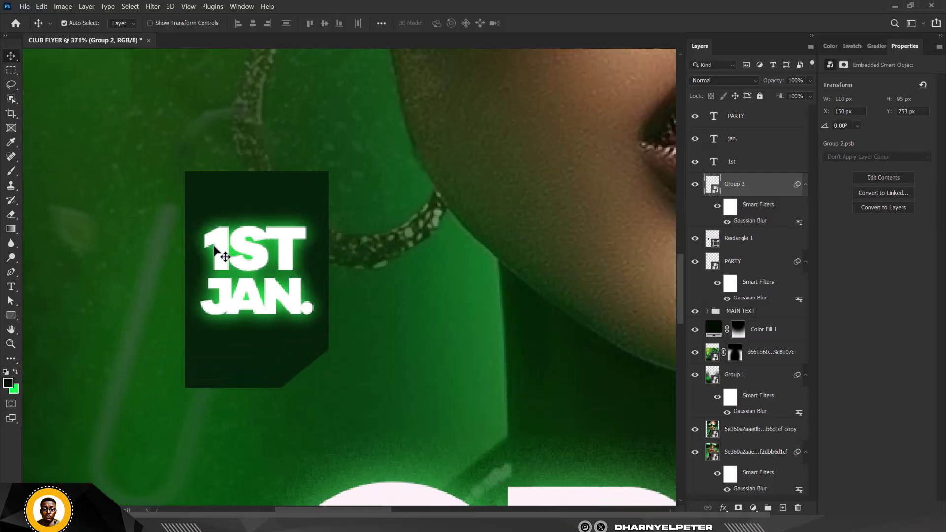
scroll(220, 250, down, 2)
scroll(215, 252, up, 1)
scroll(215, 253, down, 4)
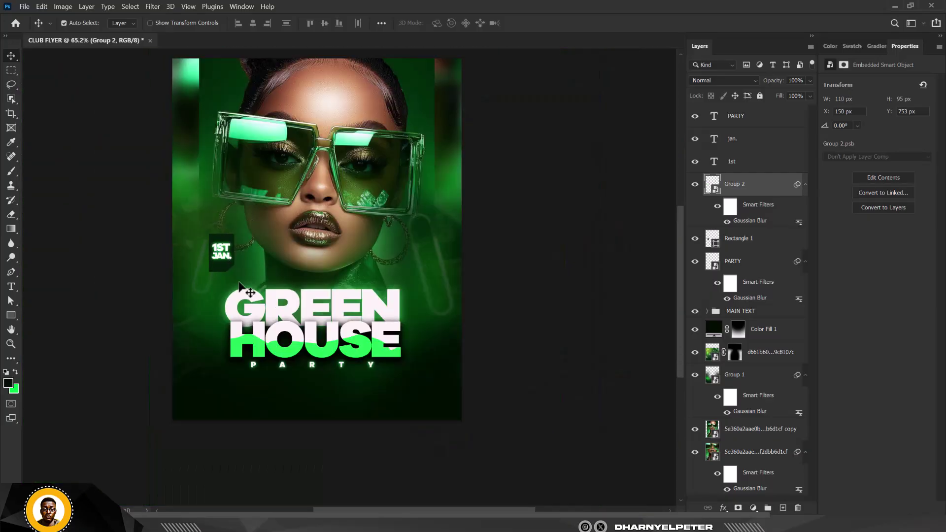
- Scale the dark cut-corner rectangle up slightly around its centre to leave more room around the 1ST JAN. text
scroll(203, 197, up, 4)
scroll(197, 185, up, 2)
ctrl+click(238, 104)
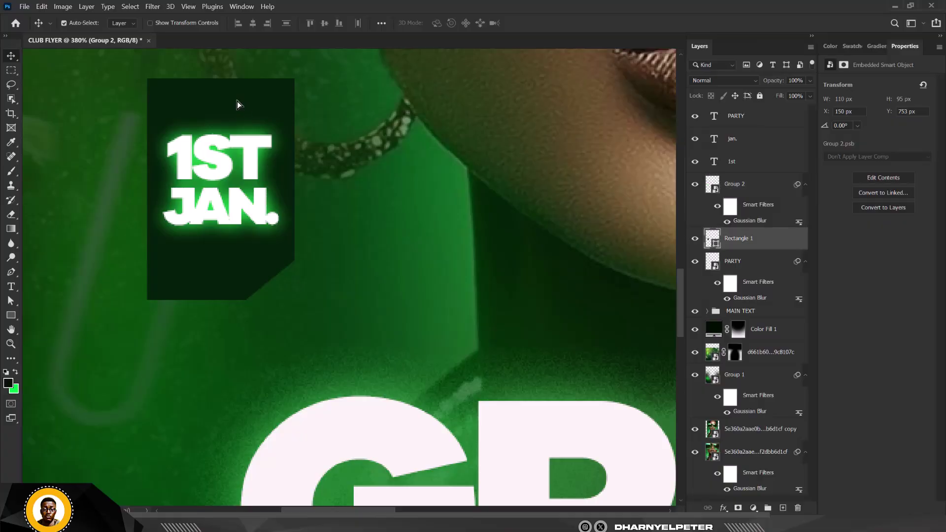
key(ctrl+t)
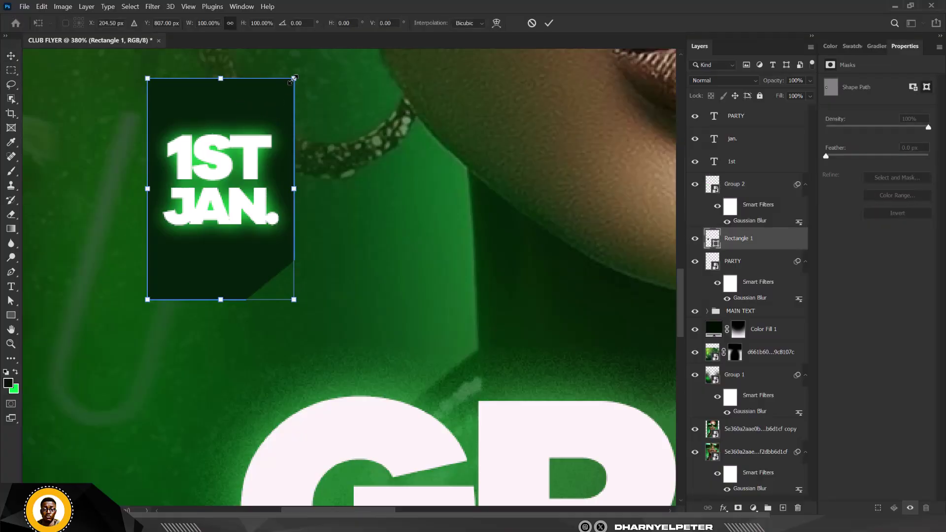
drag(295, 78, 306, 62)
key(Return)
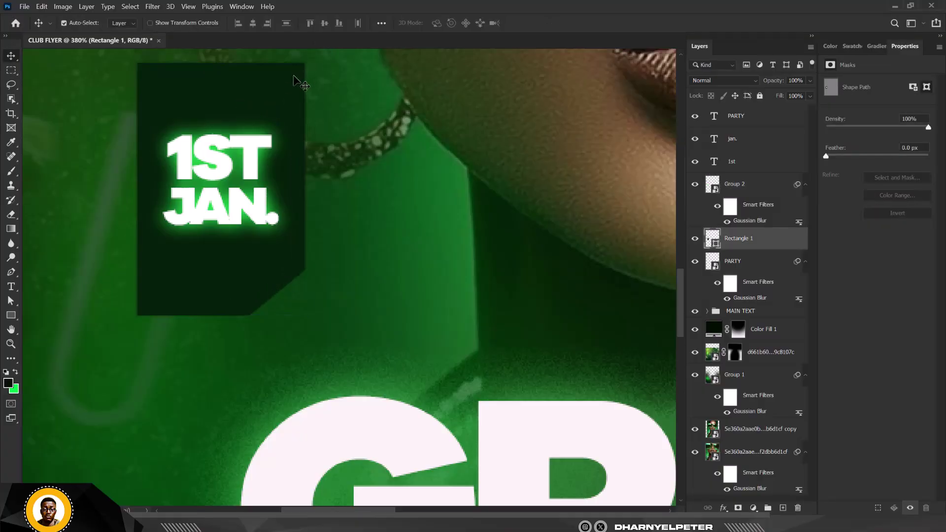
- Place the ADDRESS image from the GREEN HOUSE folder into the flyer, with its event details beneath the PARTY text
scroll(298, 81, down, 8)
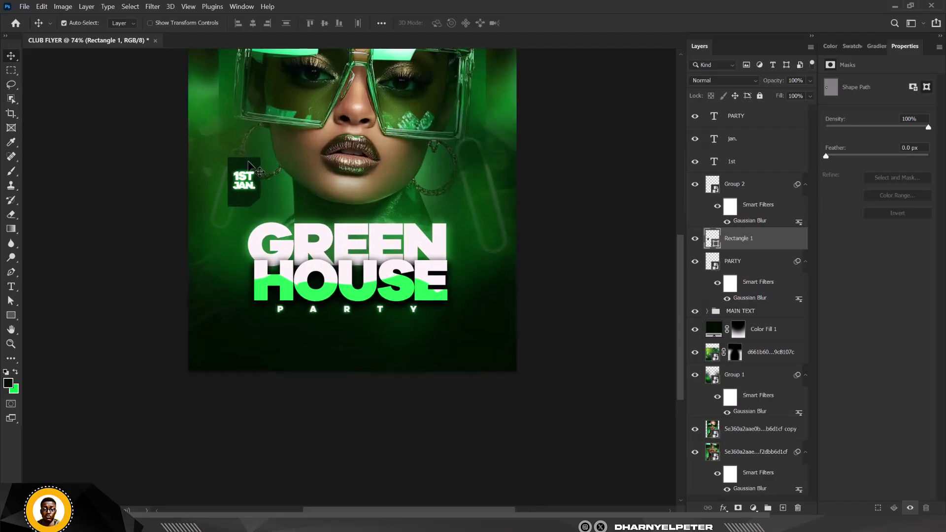
scroll(385, 390, down, 3)
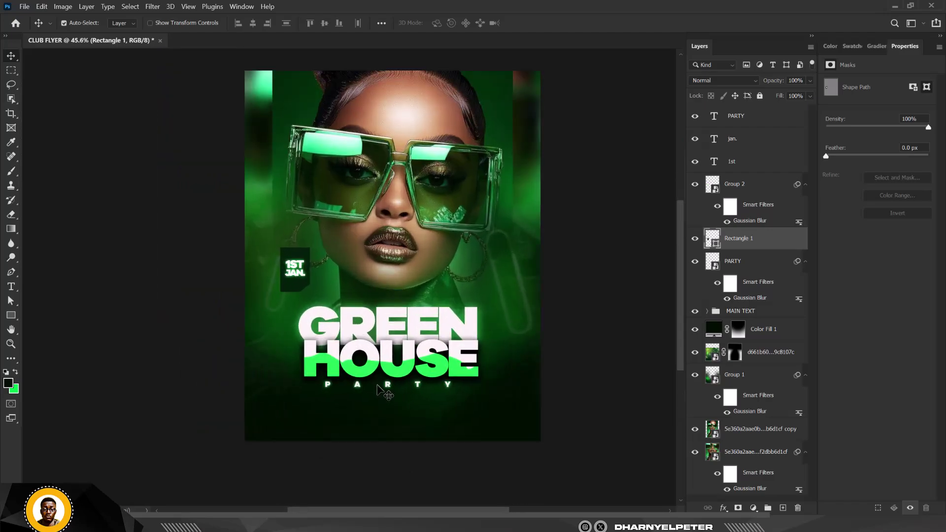
scroll(385, 390, up, 4)
click(210, 528)
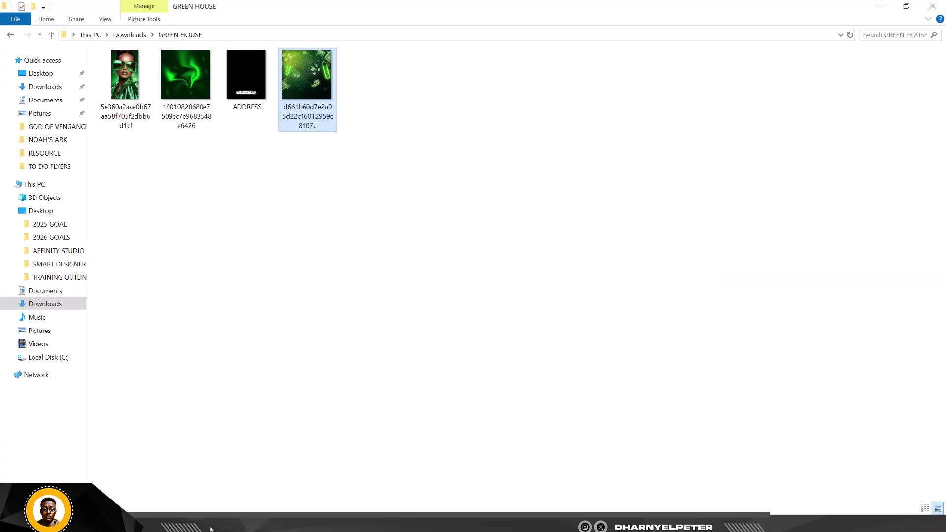
drag(255, 94, 410, 416)
key(Return)
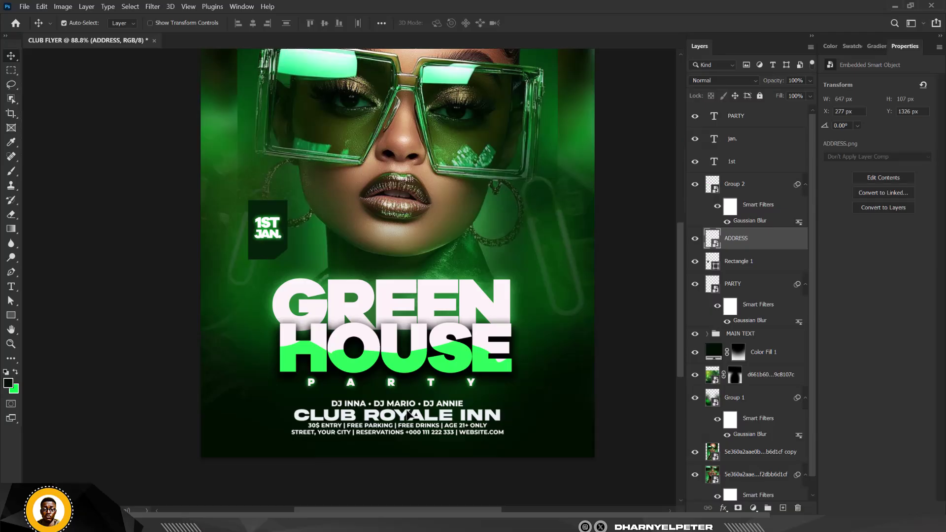
- Raise the fill of the masked d661b60…9c8107c background image layer and set its opacity to 100%
scroll(367, 348, down, 4)
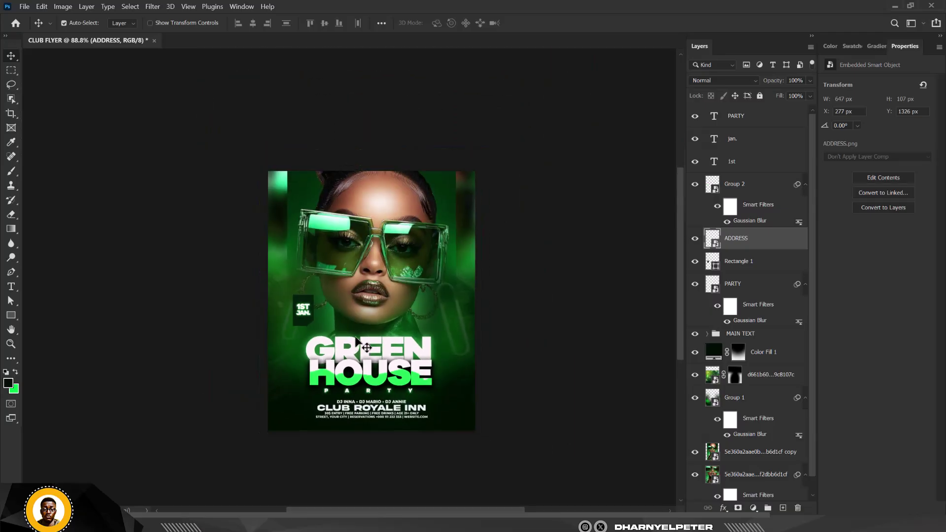
scroll(367, 348, down, 2)
scroll(379, 336, up, 3)
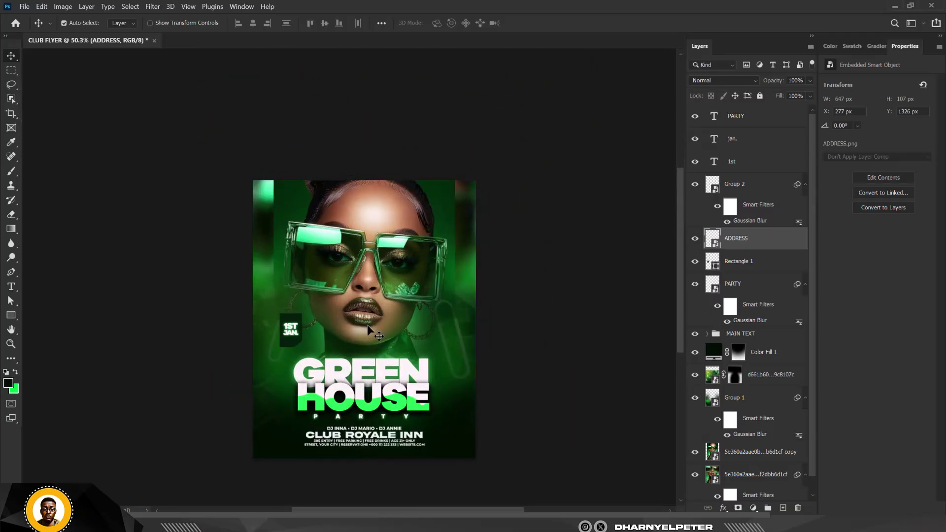
scroll(368, 326, up, 3)
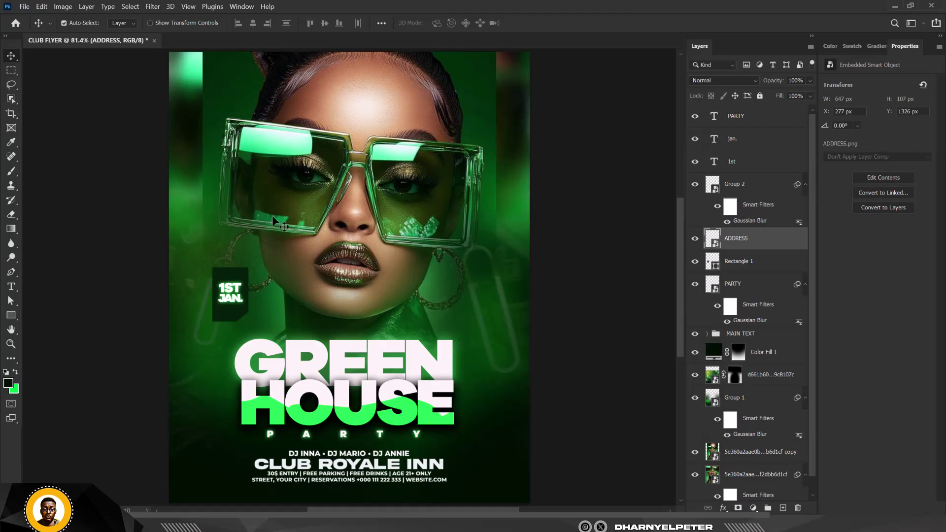
scroll(434, 205, down, 1)
scroll(435, 205, up, 1)
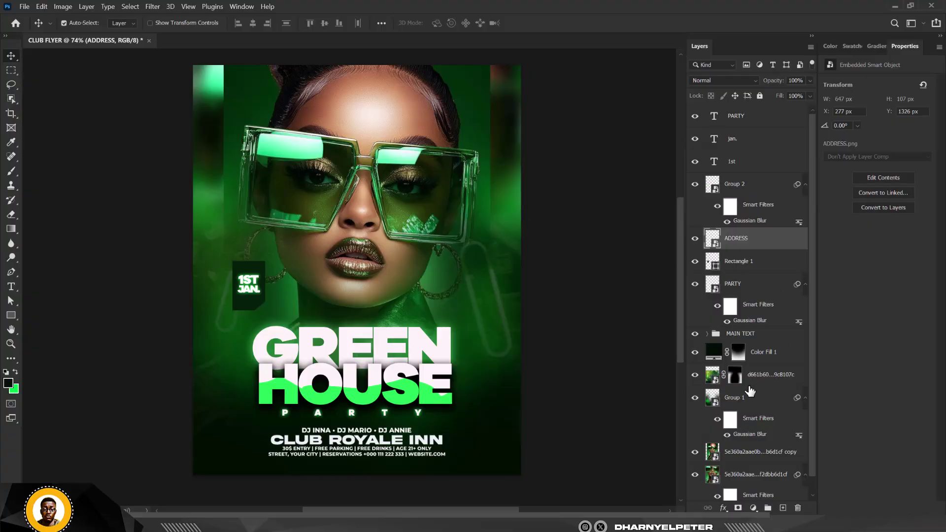
click(762, 377)
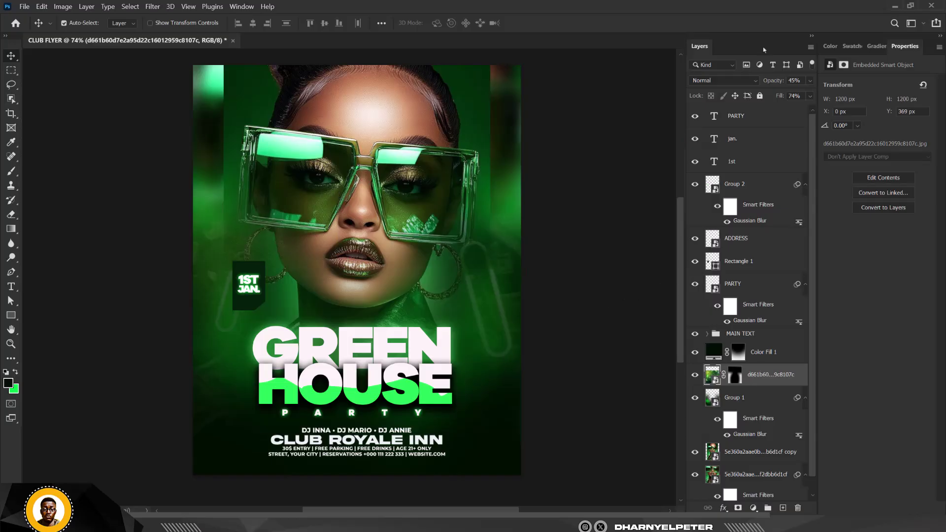
click(810, 97)
click(810, 82)
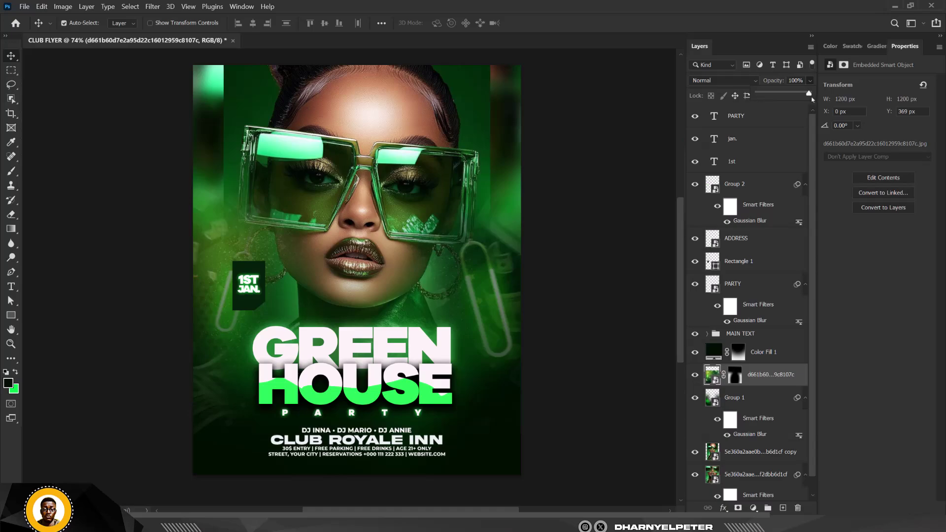
click(589, 173)
- Open the Camera Raw filter on the upper portrait copy layer and set its Tint to -21
scroll(364, 229, down, 3)
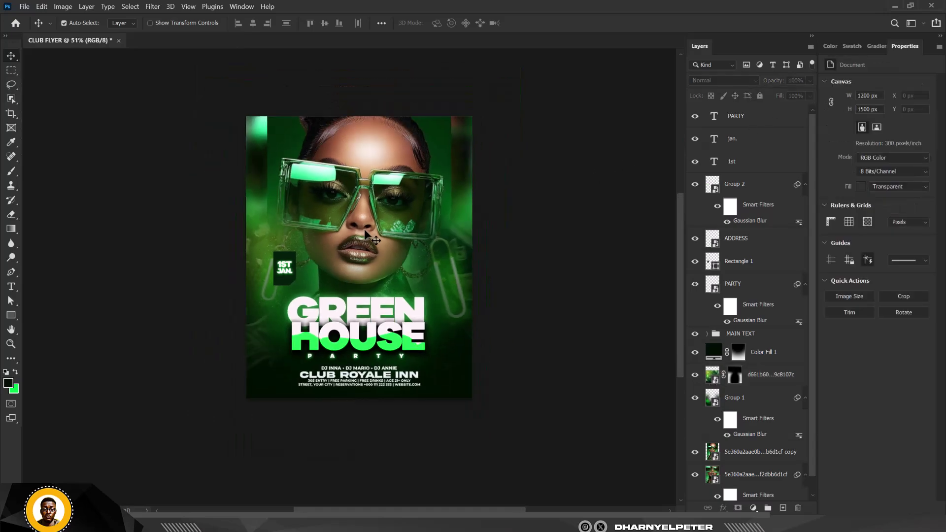
scroll(365, 229, up, 2)
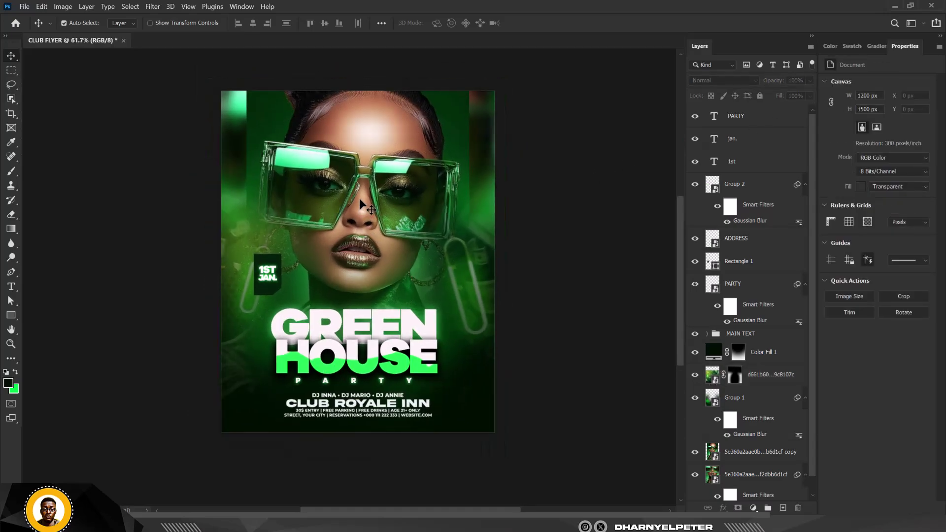
scroll(359, 198, up, 2)
scroll(406, 170, down, 2)
scroll(420, 83, up, 1)
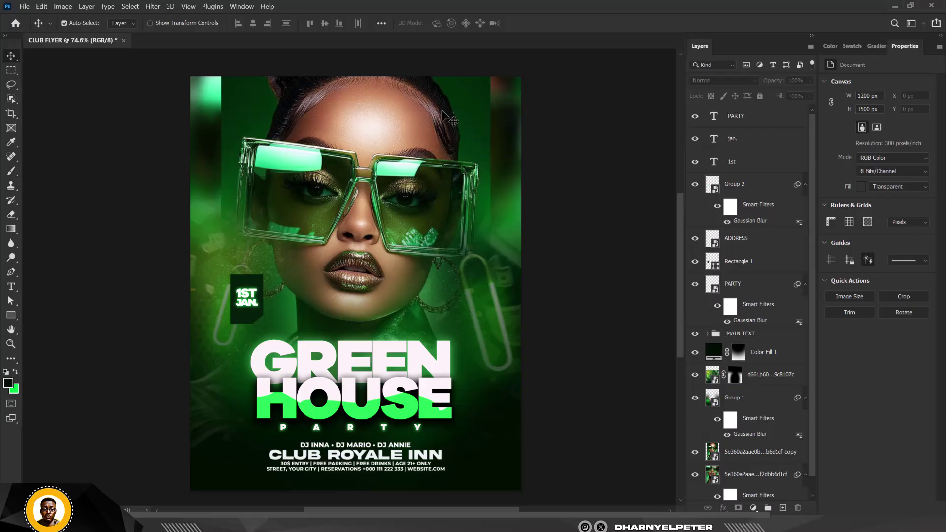
click(420, 154)
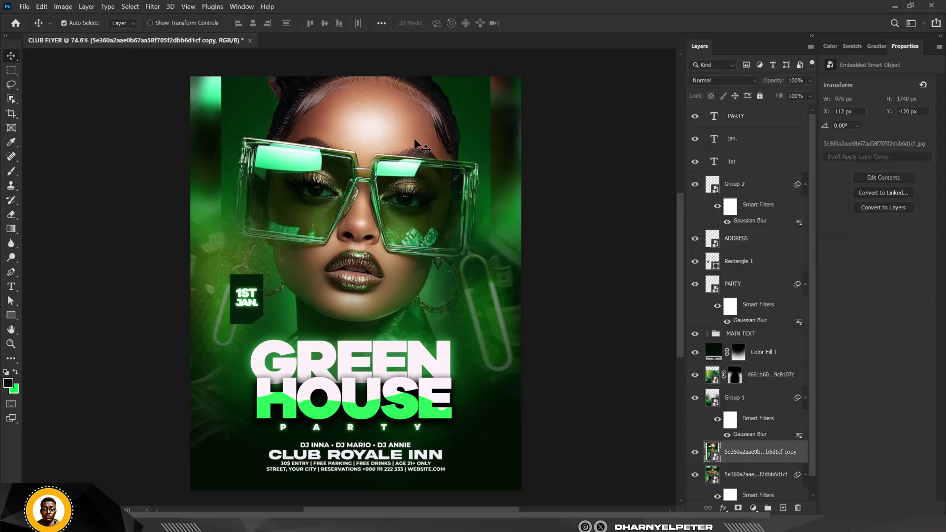
click(152, 7)
click(415, 243)
key(ctrl+shift+a)
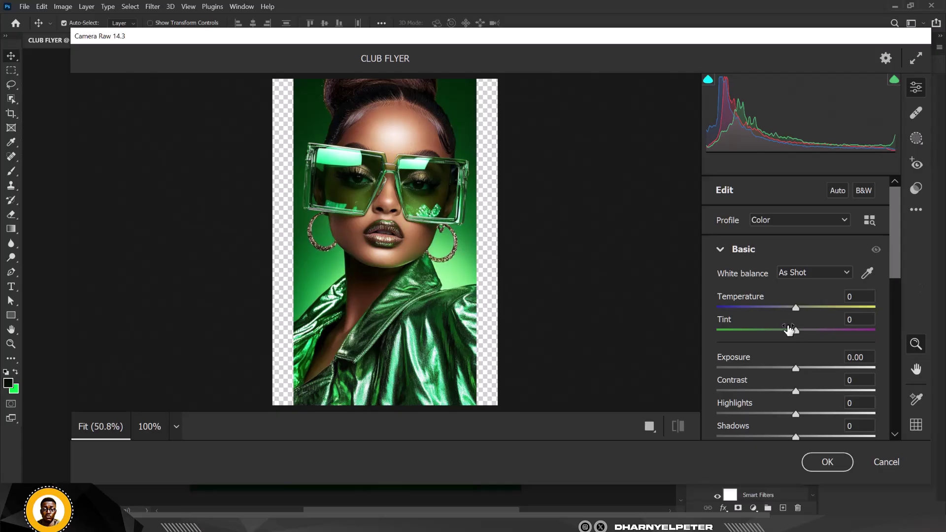
drag(796, 331, 780, 332)
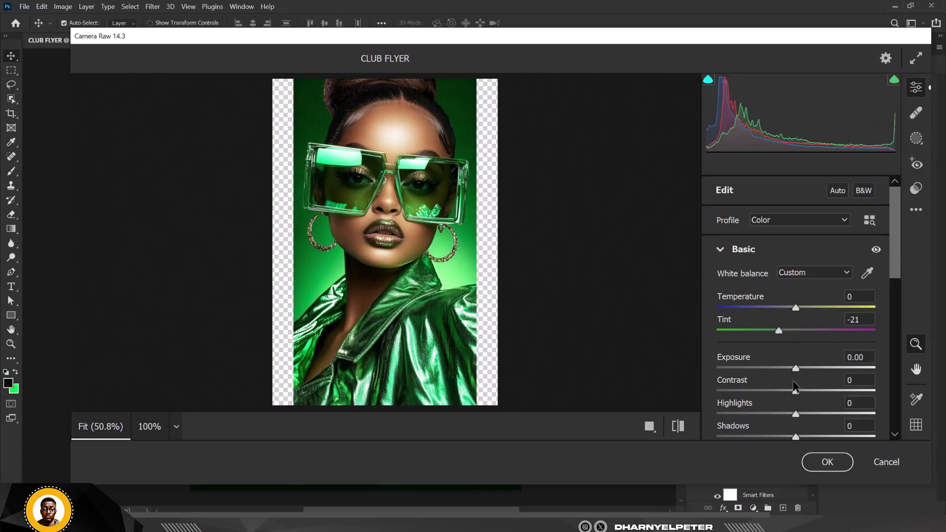
- Set the portrait's Texture to +54 and apply the Camera Raw filter
scroll(794, 387, down, 3)
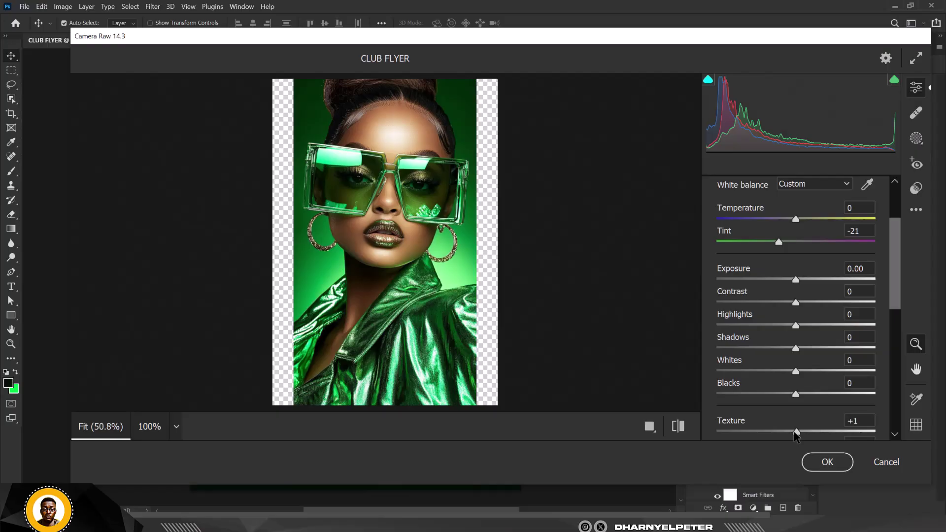
drag(796, 435, 825, 435)
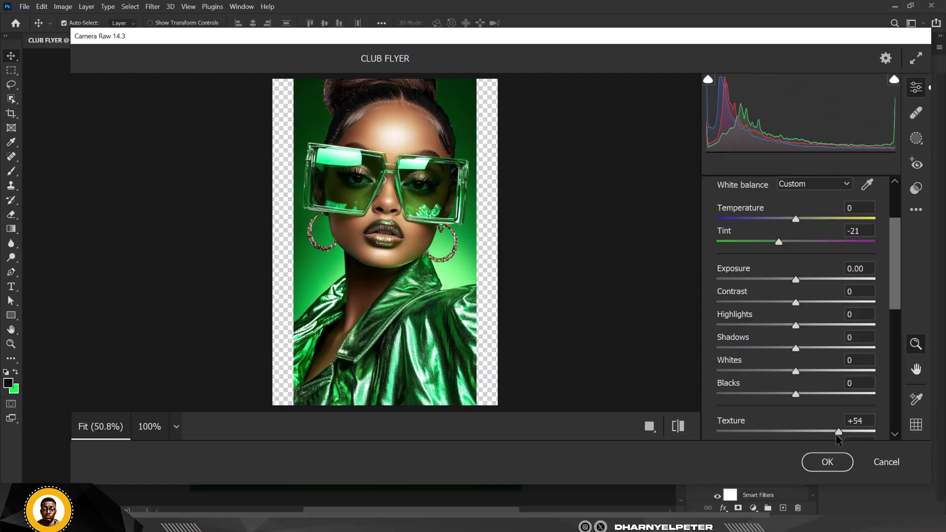
click(824, 462)
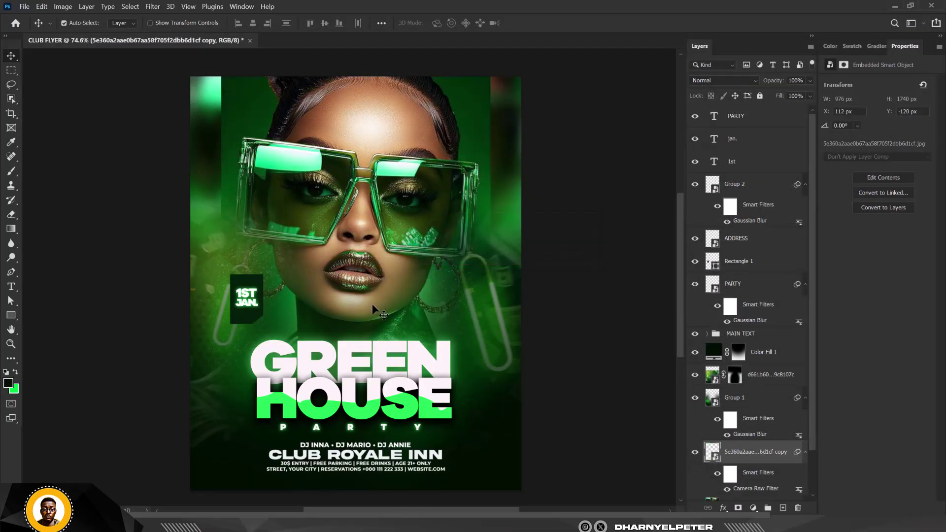